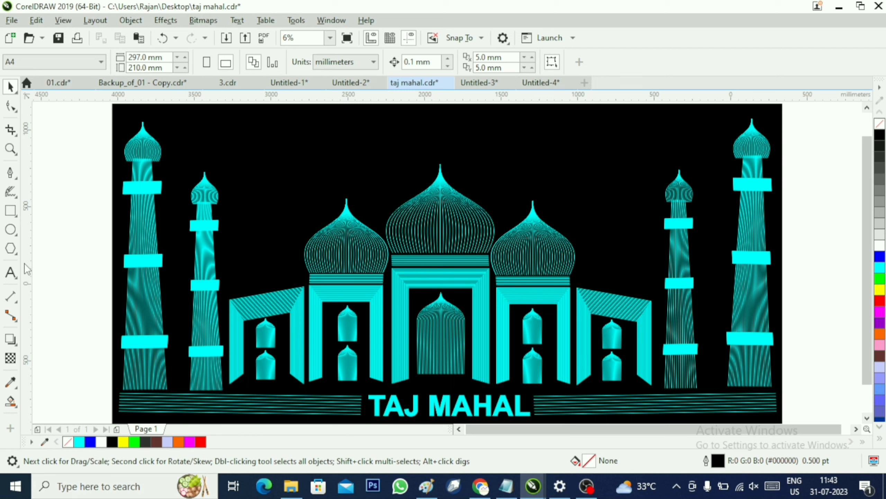
Create a new A4 landscape document and draw a rectangle about 90 × 149 mm on the page.
key(ctrl+n)
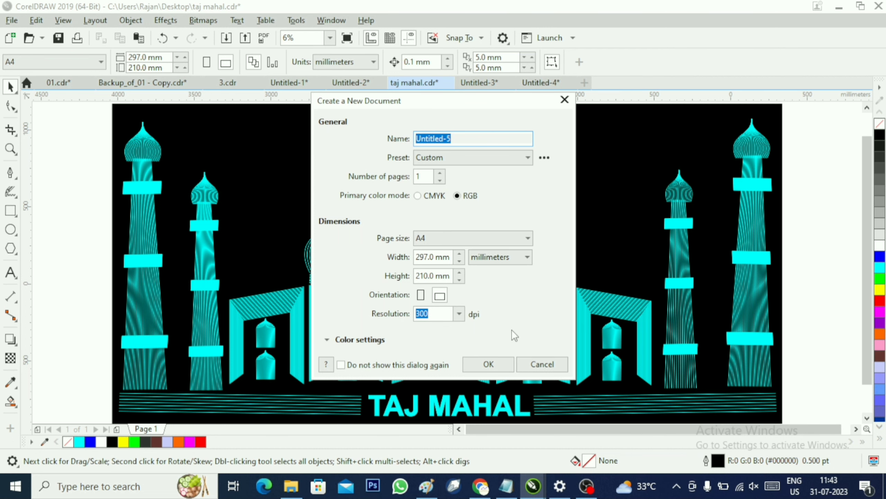
click(494, 363)
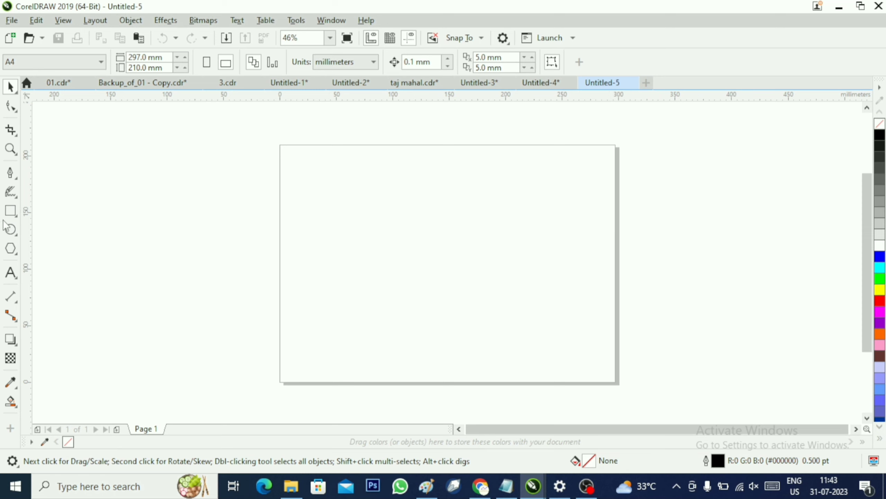
click(11, 211)
drag(367, 176, 468, 345)
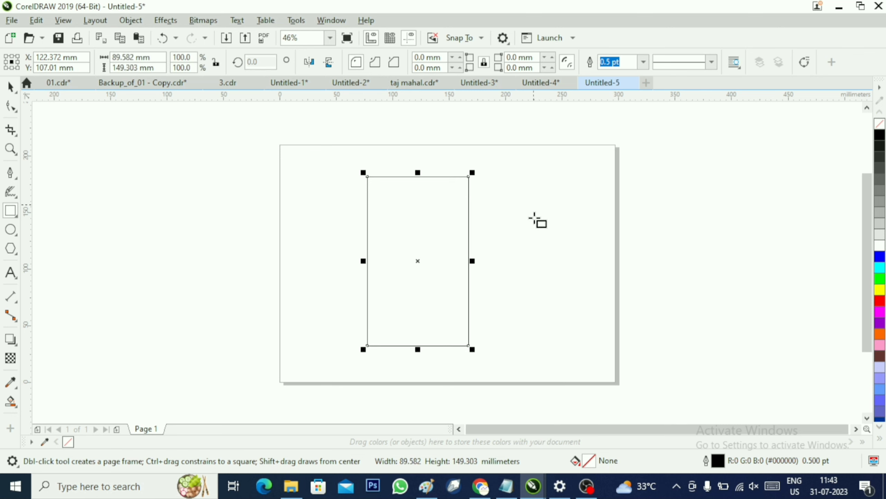
Convert the rectangle to curves, break it at the lower-right corner and remove its bottom edge.
click(10, 106)
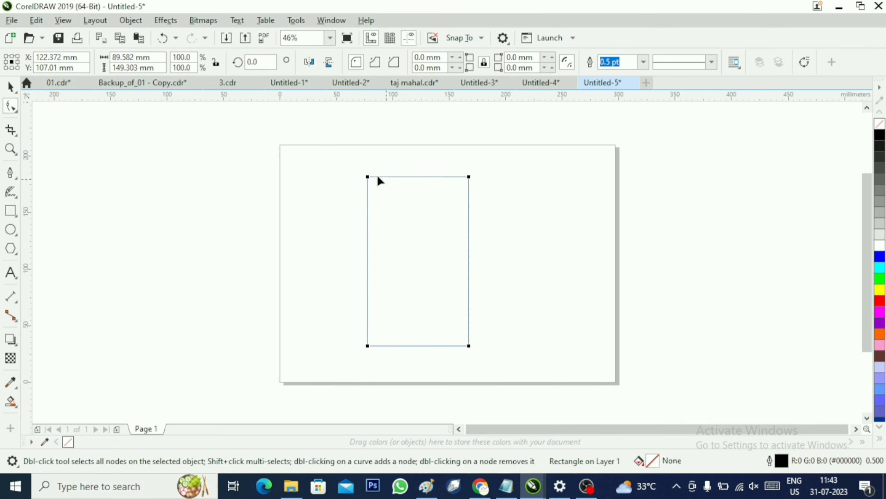
right_click(398, 201)
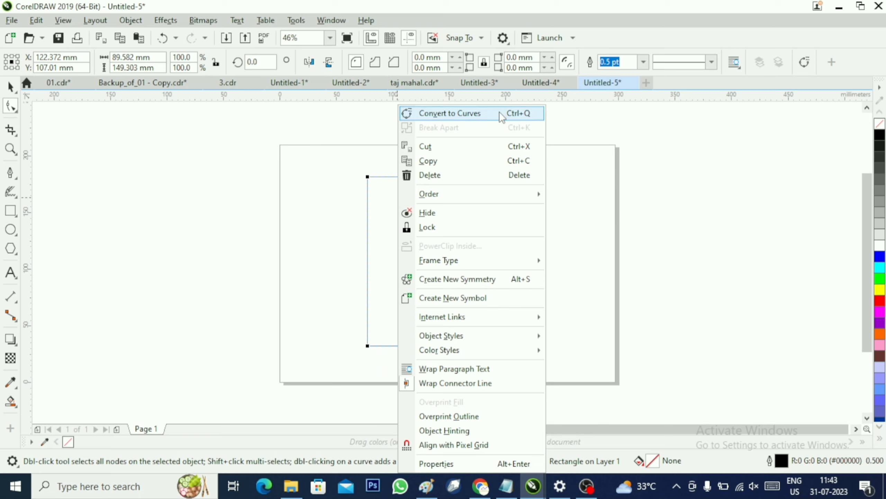
click(517, 116)
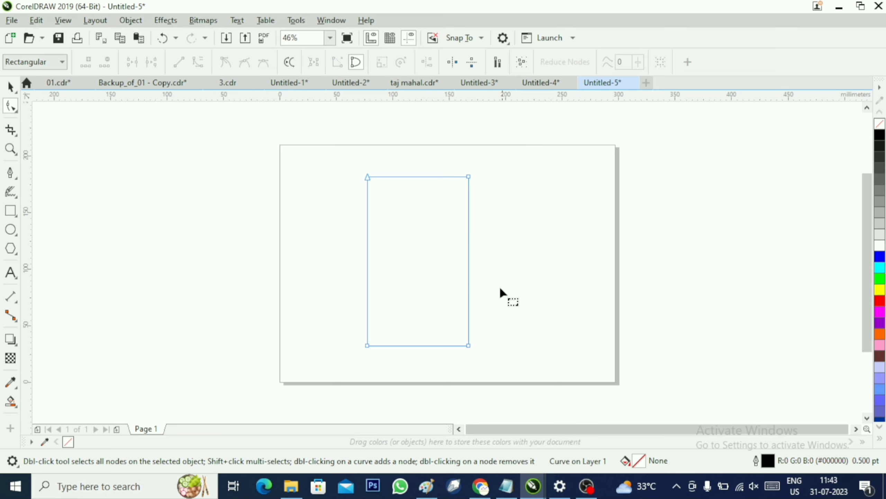
drag(442, 320, 502, 365)
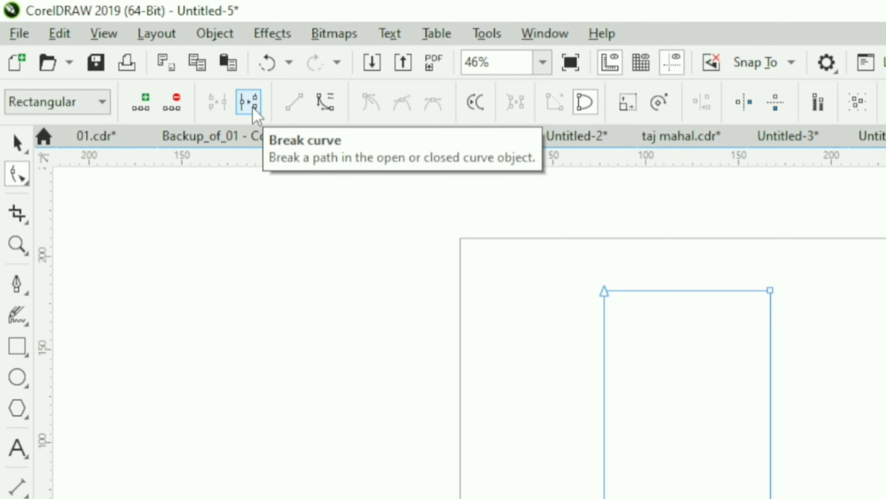
click(253, 108)
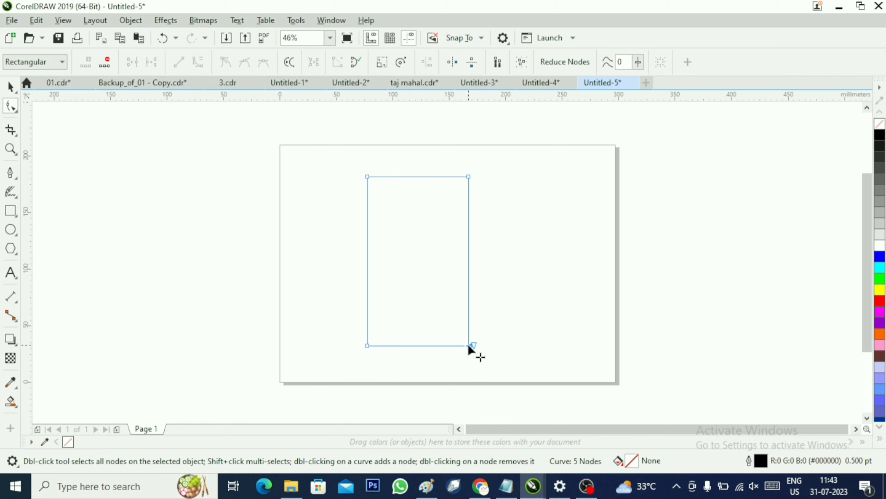
key(Delete)
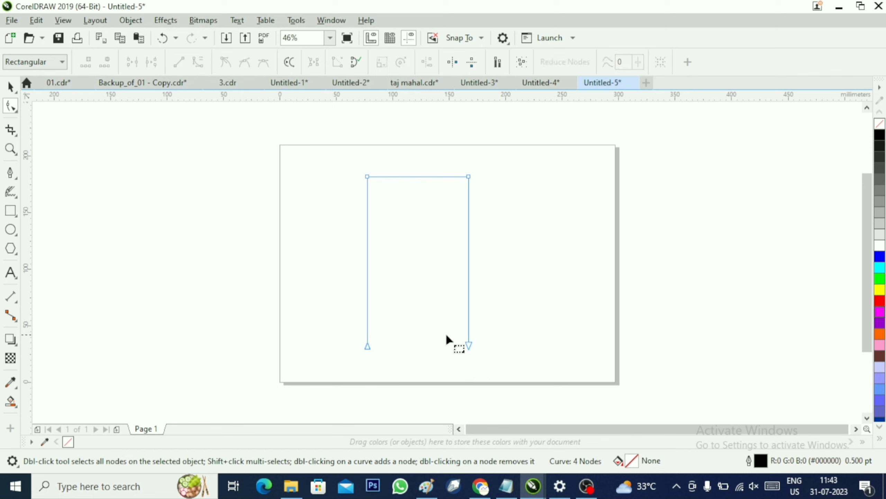
Make a smaller, proportionally scaled copy of the open frame and place it inside the original, slightly lowered.
click(9, 88)
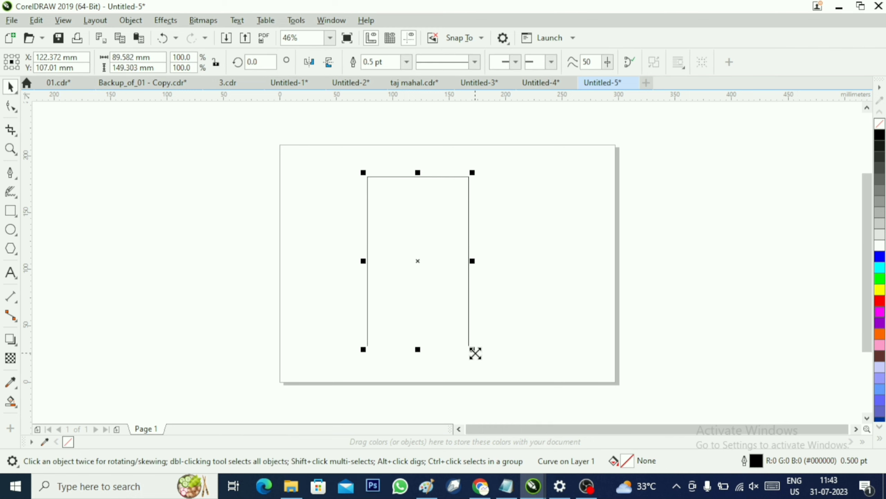
drag(472, 349, 455, 339)
drag(417, 317, 413, 334)
click(336, 220)
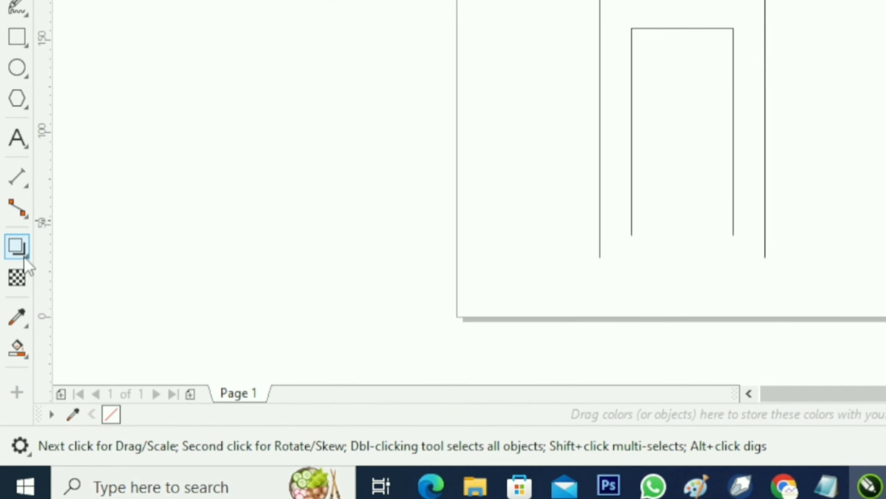
Blend the inner open frame into the outer one.
click(26, 256)
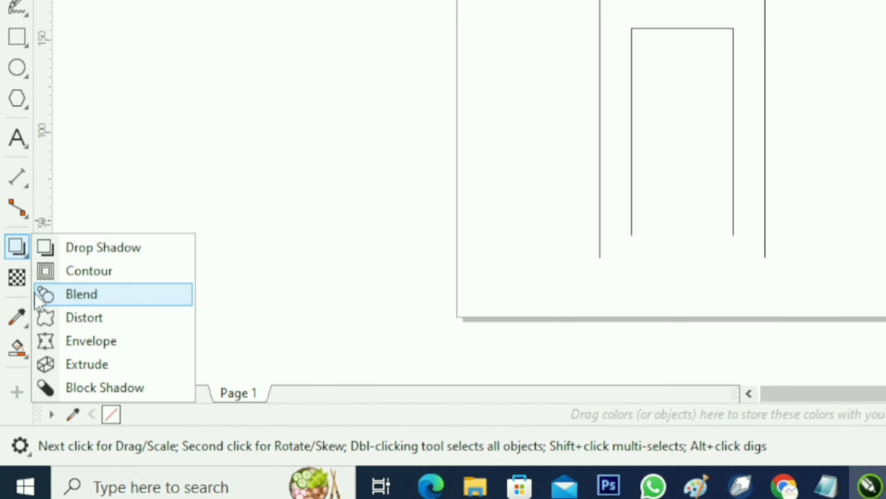
click(80, 294)
scroll(373, 279, up, 2)
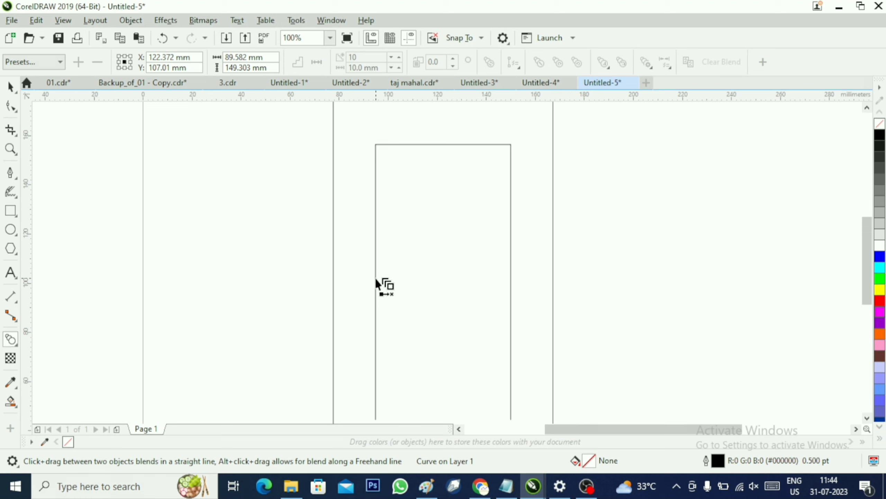
drag(376, 284, 334, 285)
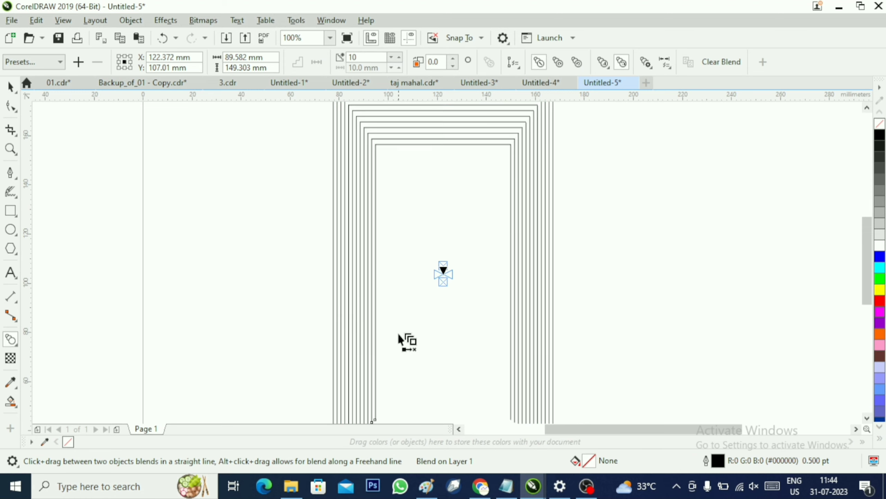
Set the frame blend to 29 steps.
scroll(396, 263, down, 2)
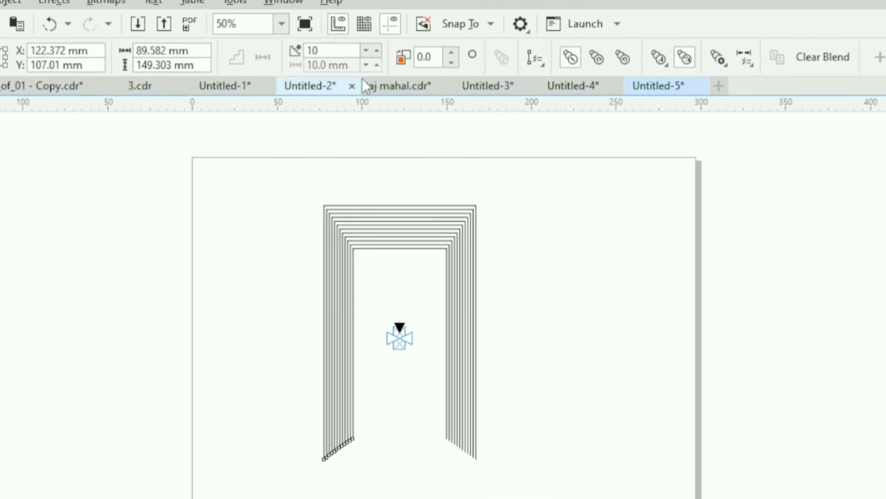
double_click(307, 51)
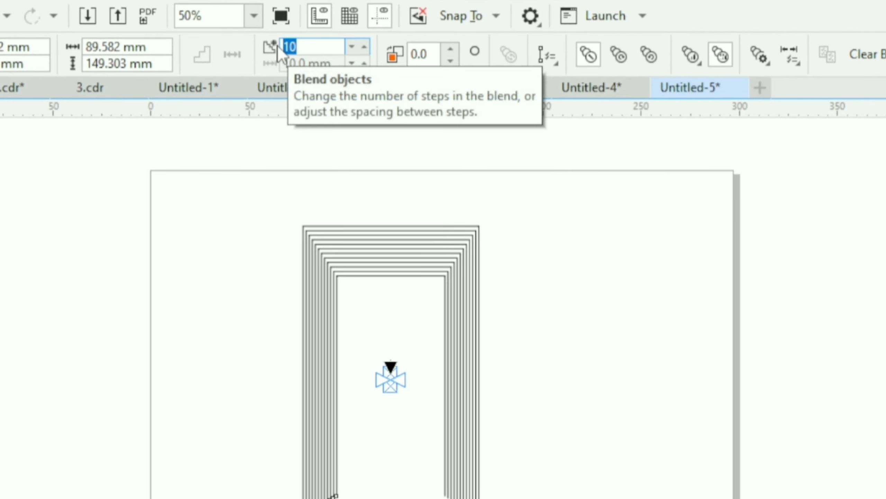
text(29)
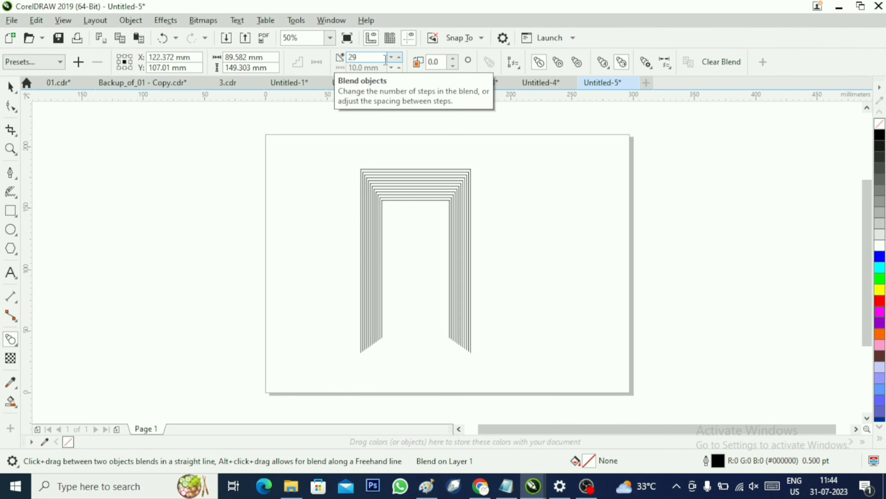
key(Return)
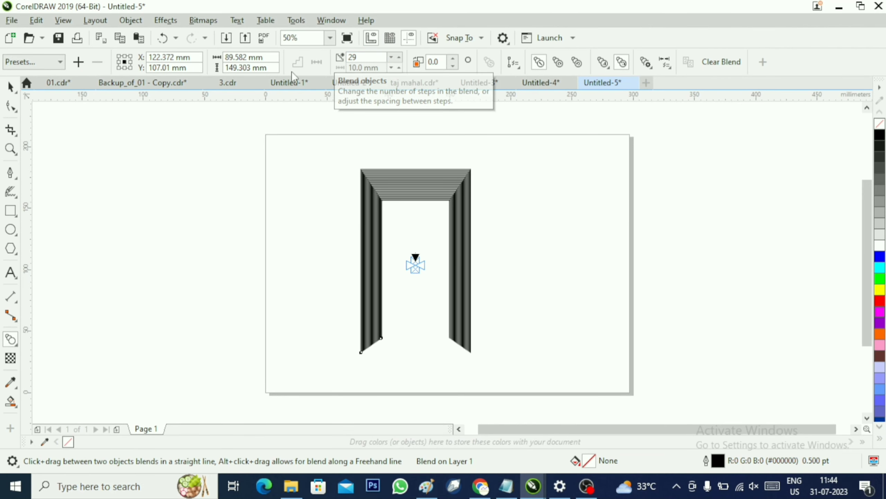
key(space)
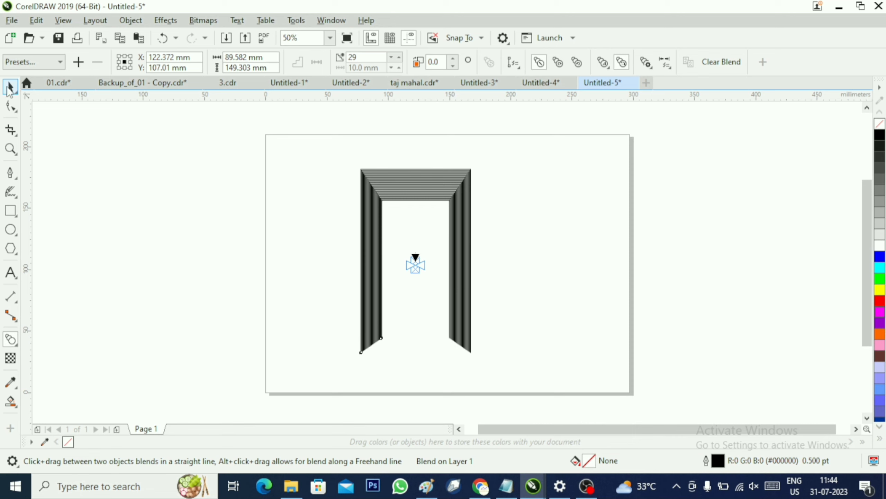
key(space)
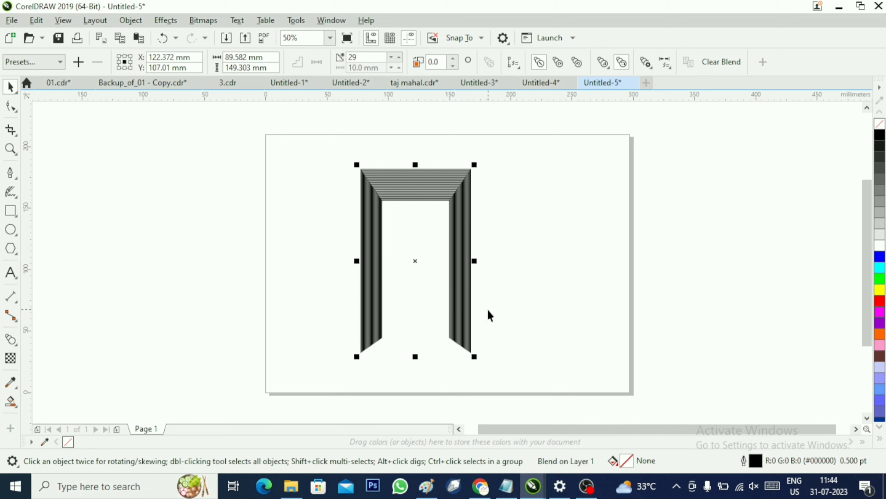
Scale the blended frame about its centre to about 67 × 112 mm and reposition it slightly on the page.
drag(427, 192, 428, 199)
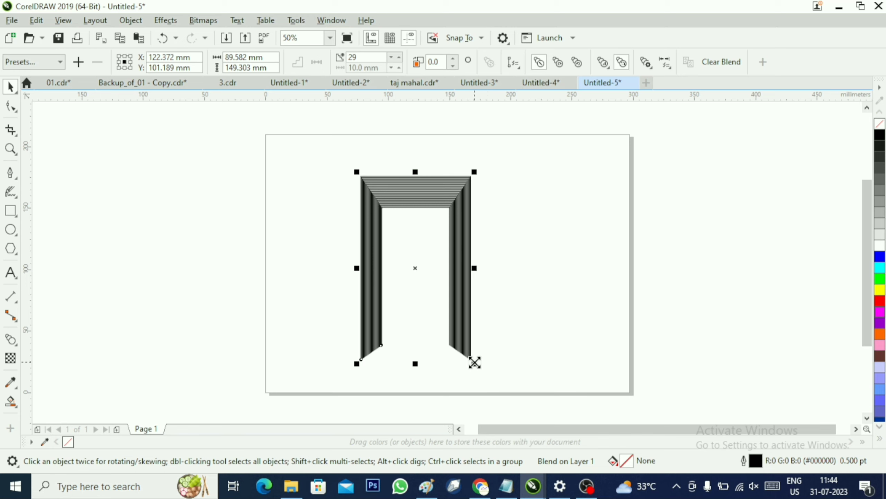
drag(474, 362, 461, 338)
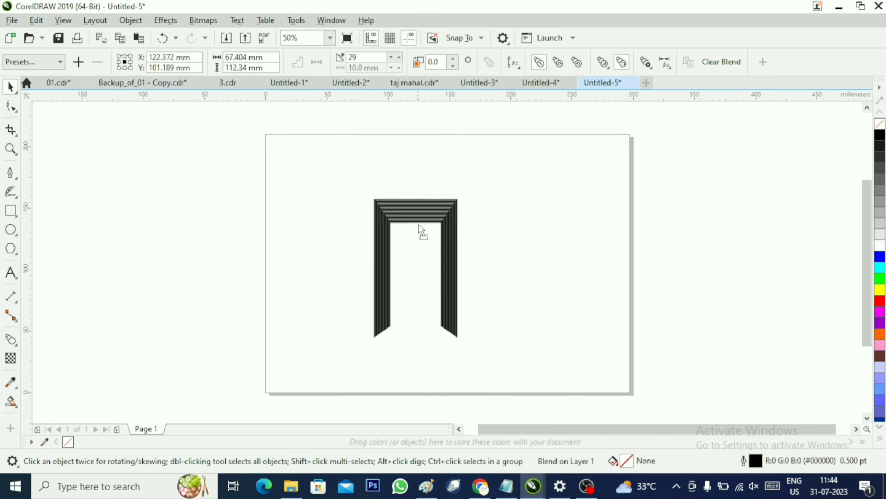
drag(421, 229, 424, 237)
click(544, 272)
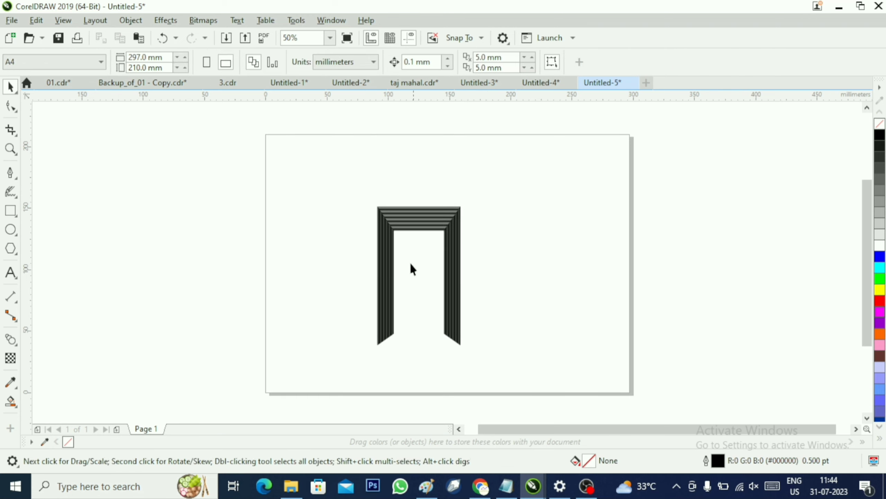
Draw a straight horizontal line about 69 mm long above the blended frame with the Pen tool.
click(10, 172)
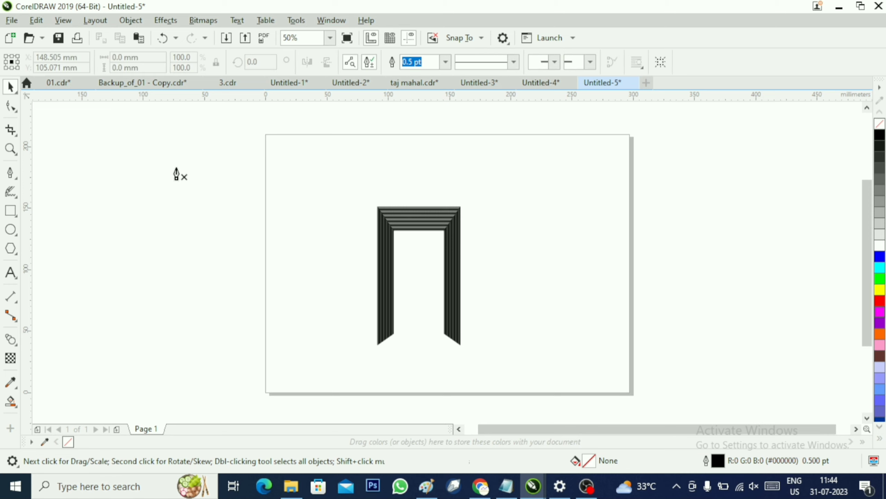
click(375, 178)
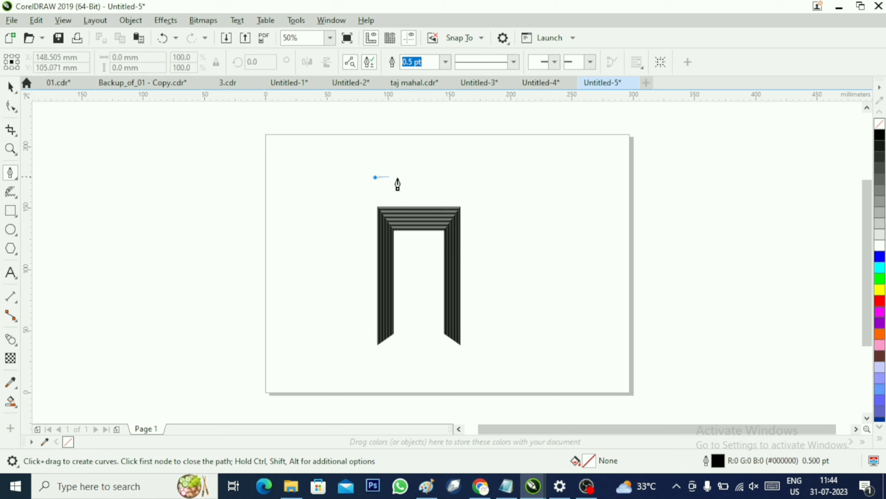
double_click(460, 178)
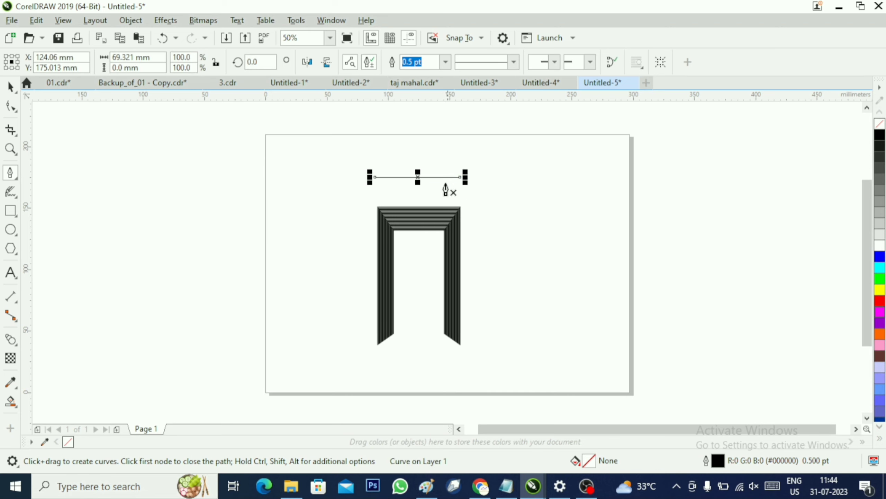
Place the line on the frame's top edge and shorten it to about 67.5 mm to match the frame's width.
scroll(441, 205, up, 2)
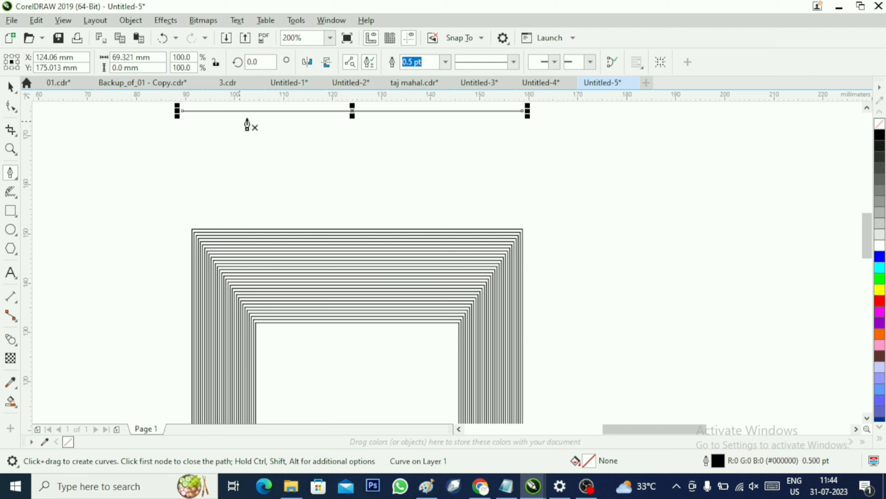
click(10, 87)
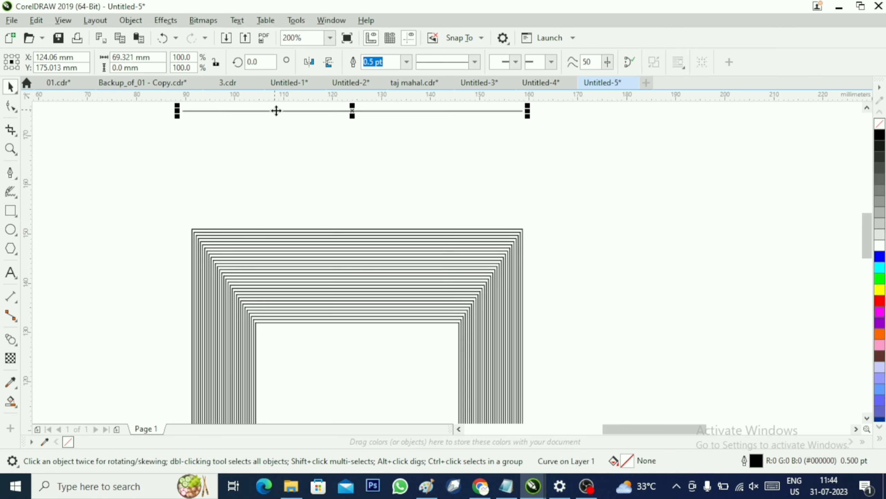
drag(275, 109, 279, 229)
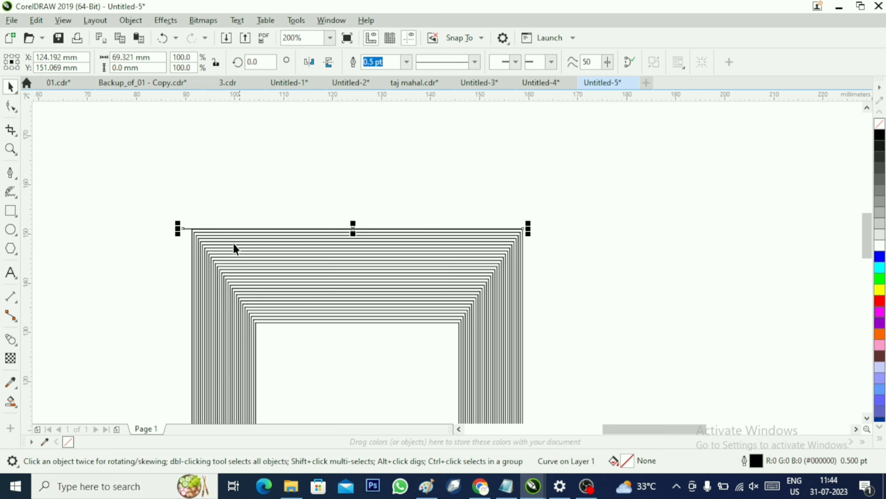
mouse_move(179, 229)
mouse_down()
mouse_move(189, 227)
mouse_move(182, 216)
mouse_up()
scroll(189, 228, up, 1)
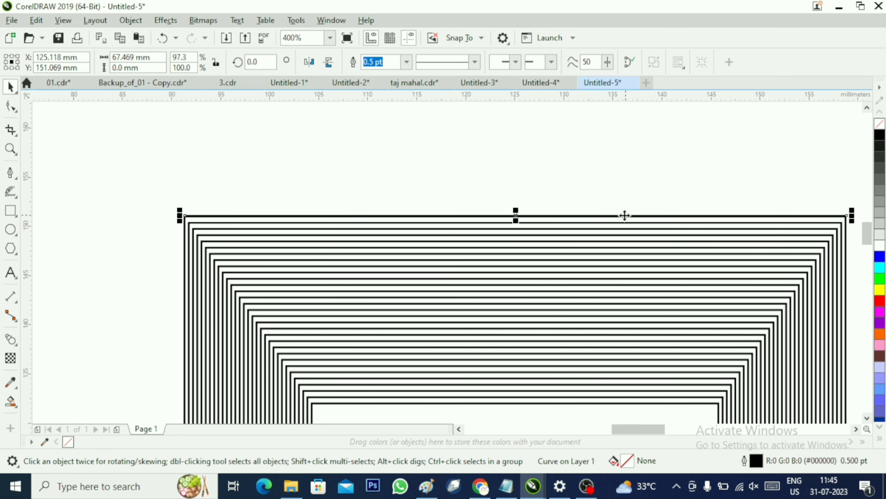
Raise the line off the frame and nudge it to a small gap above the top edge, at about Y 153.7 mm.
drag(609, 216, 609, 177)
scroll(608, 177, down, 2)
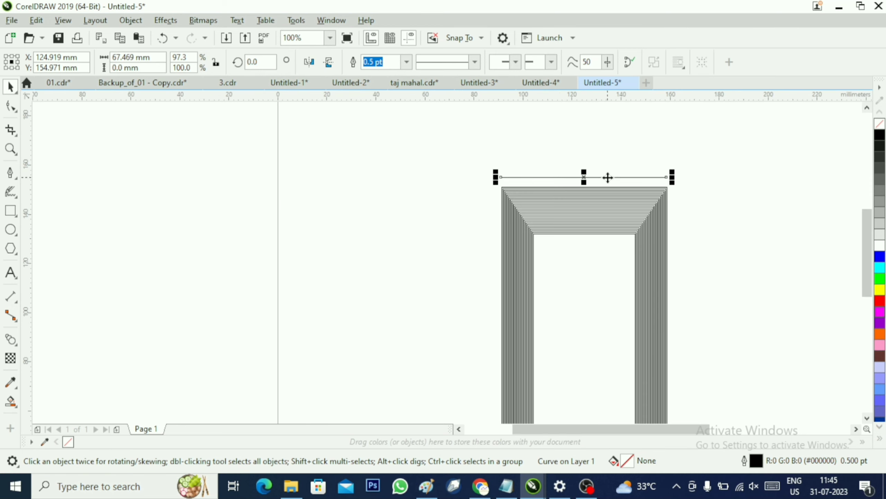
key(Down)
key(Down)
key(Down)
key(Down)
key(Down)
key(Down)
key(Down)
key(Down)
key(Down)
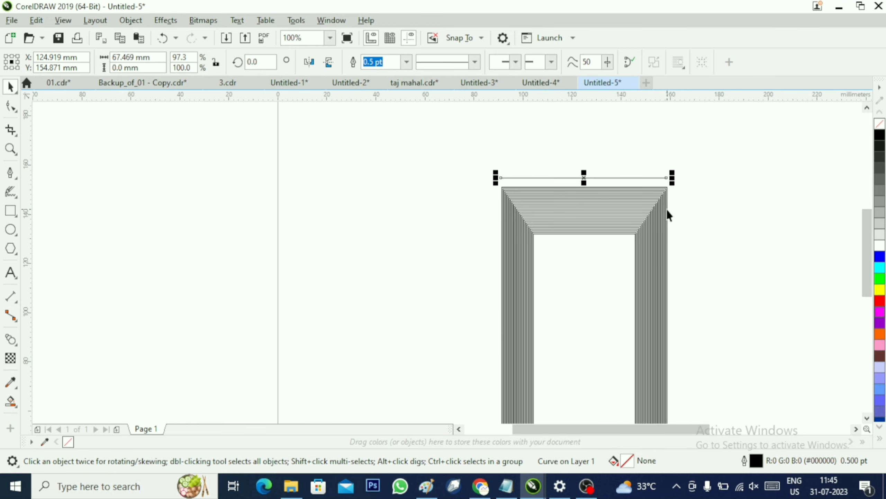
key(Down)
key(Down)
key(Down)
key(Down)
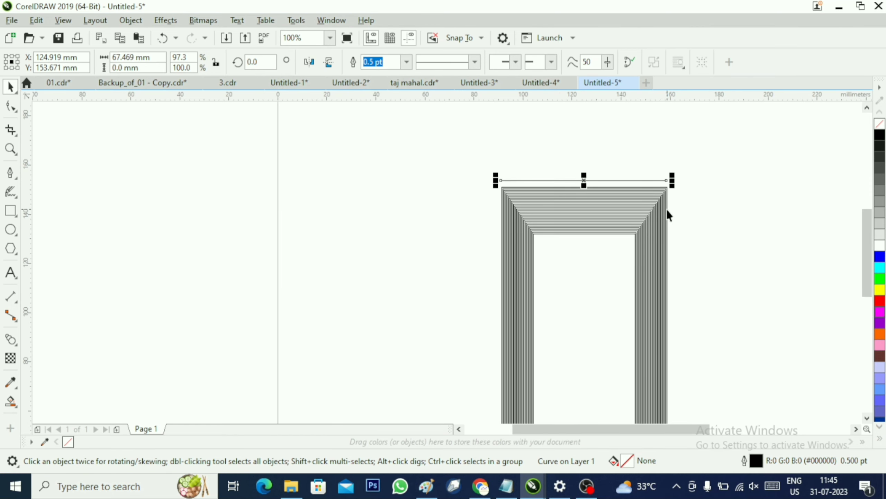
key(Up)
Copy the line up to about Y 161.2 mm and blend the two lines with 25 steps.
drag(626, 179, 627, 162)
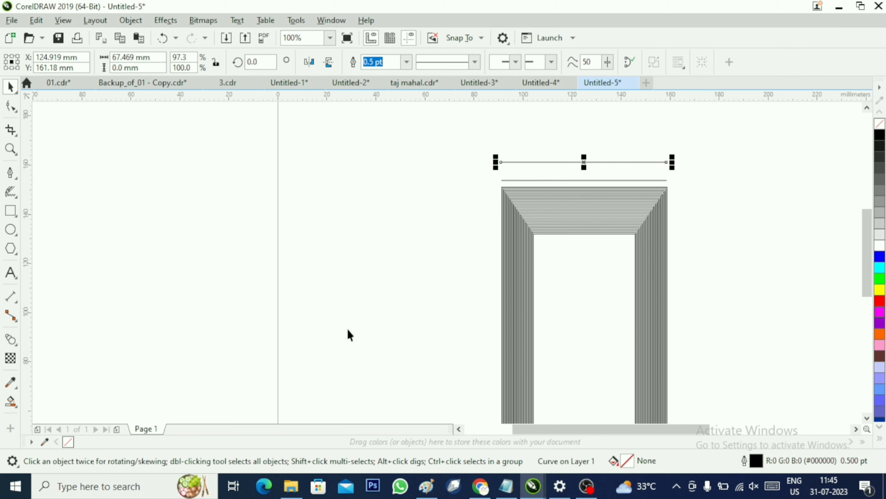
click(10, 339)
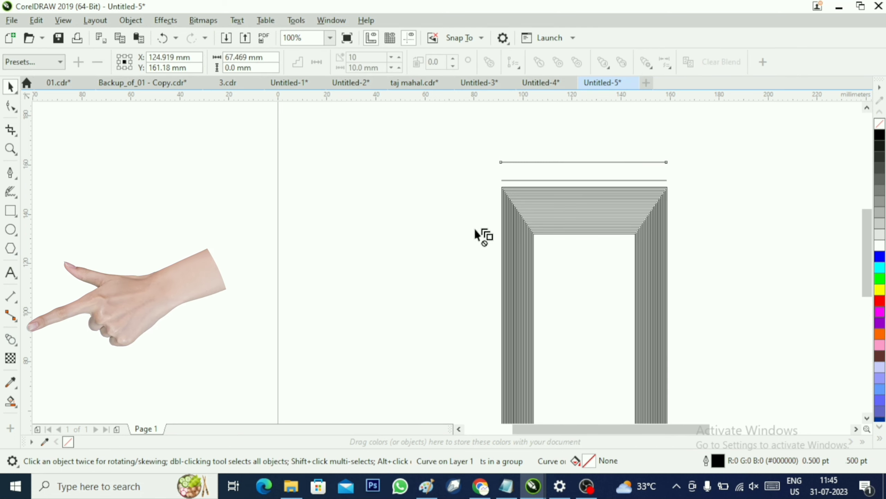
scroll(609, 132, up, 2)
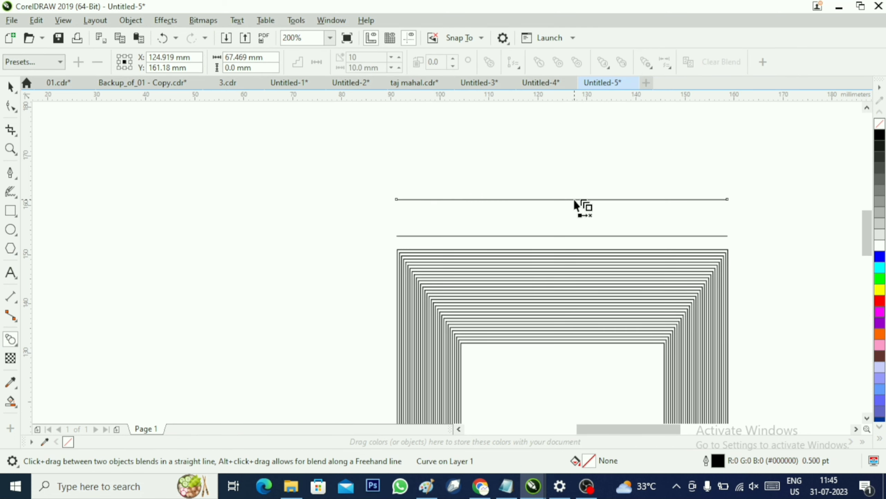
drag(573, 210, 560, 237)
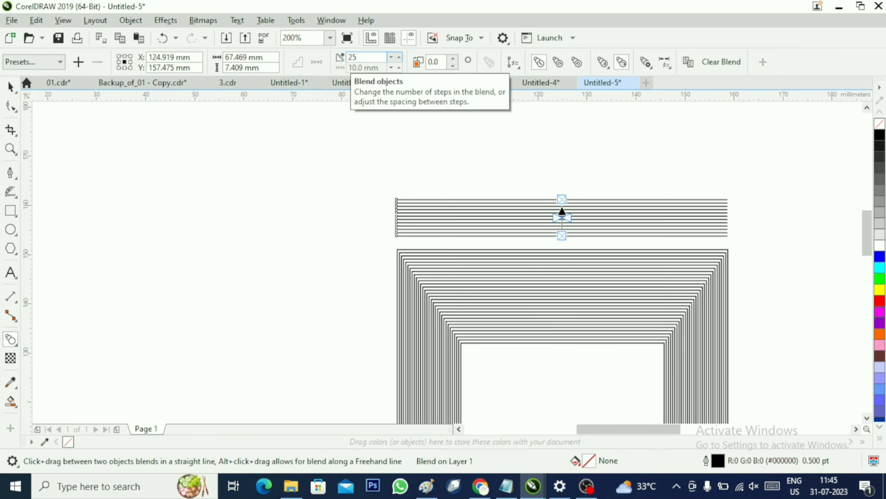
Reduce the blend between the two horizontal lines above the frame to 15 steps.
scroll(524, 259, down, 2)
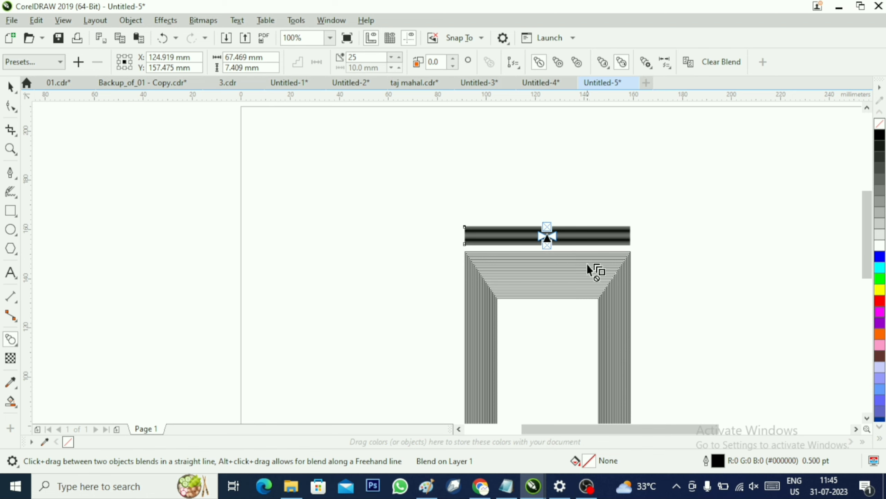
scroll(587, 263, down, 1)
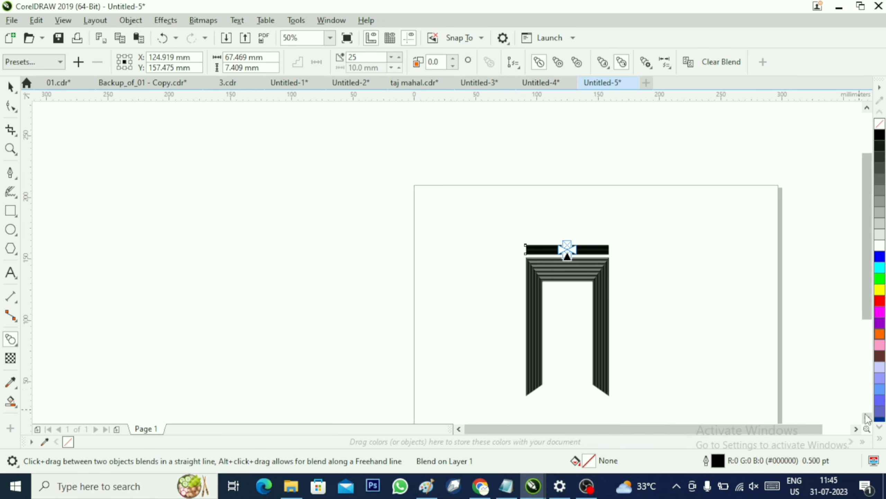
click(867, 417)
click(867, 417)
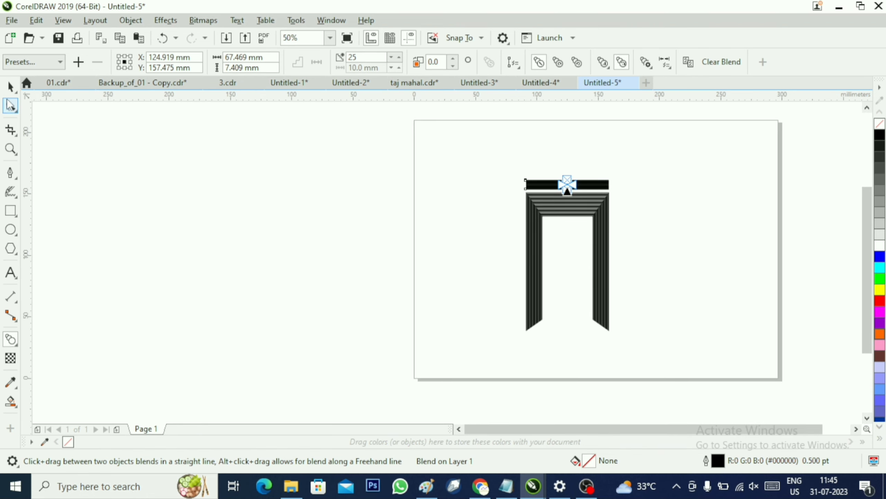
click(11, 87)
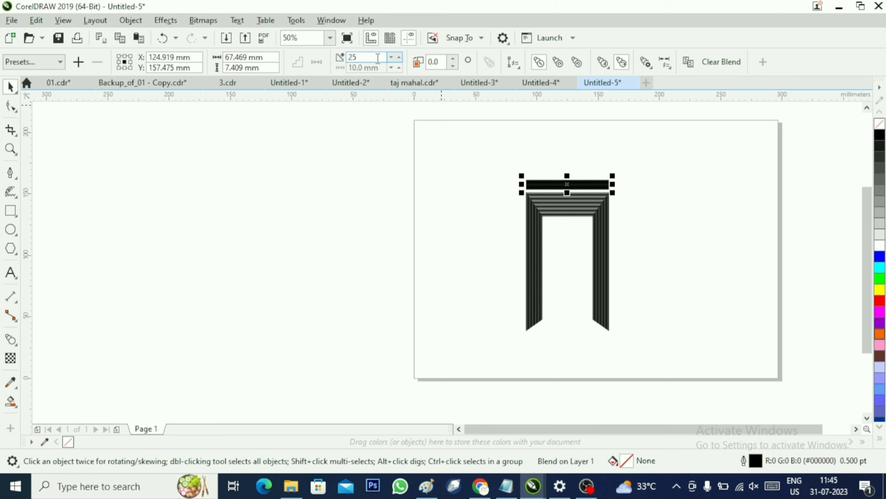
text(1)
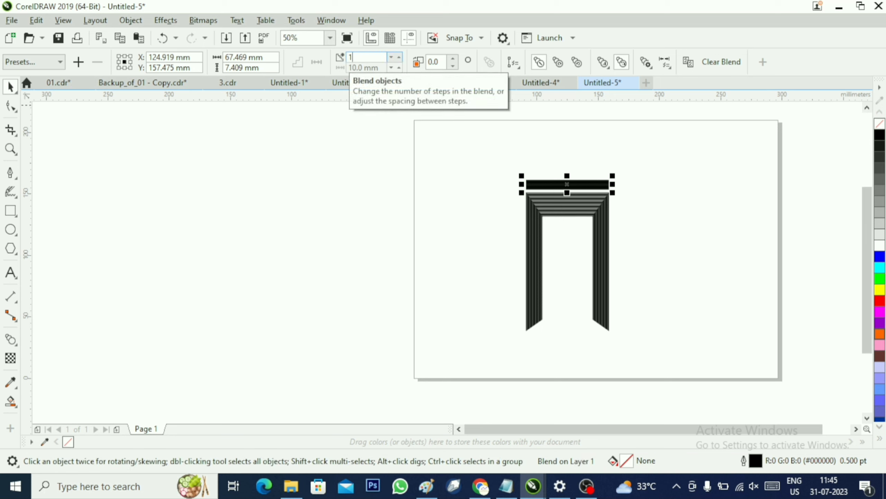
text(5)
key(Return)
Move the frame and line band together across the page's left edge and scale them to about 49 × 89 mm.
drag(494, 134, 682, 346)
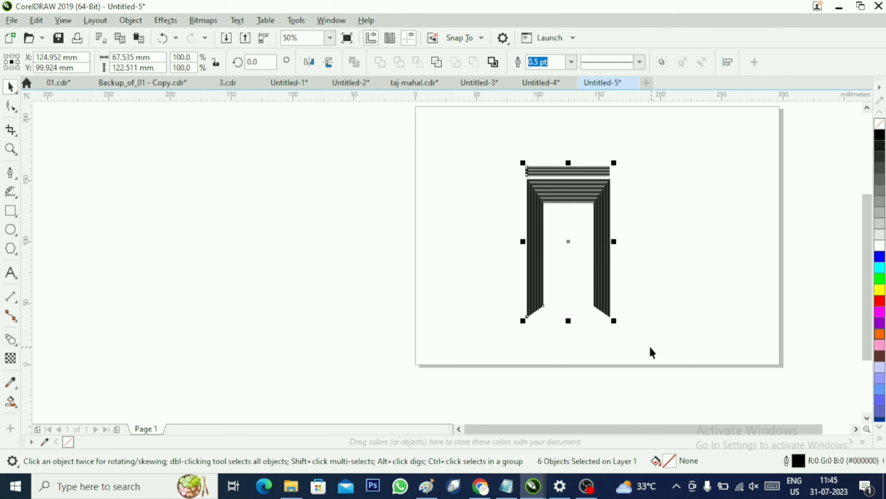
drag(616, 324, 643, 347)
drag(574, 184, 446, 191)
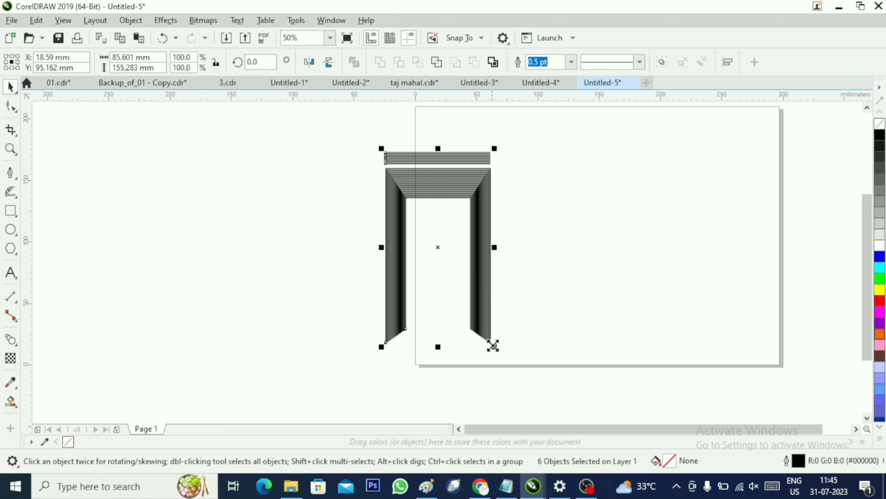
drag(494, 346, 472, 305)
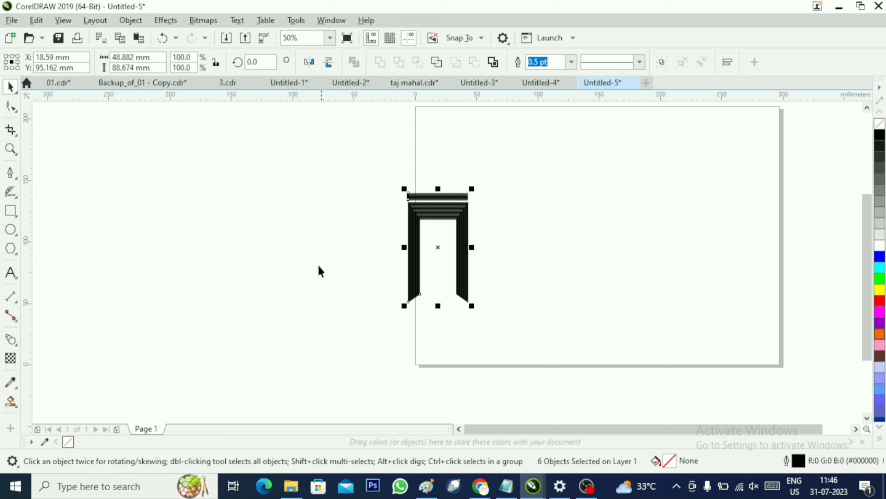
click(436, 209)
click(487, 245)
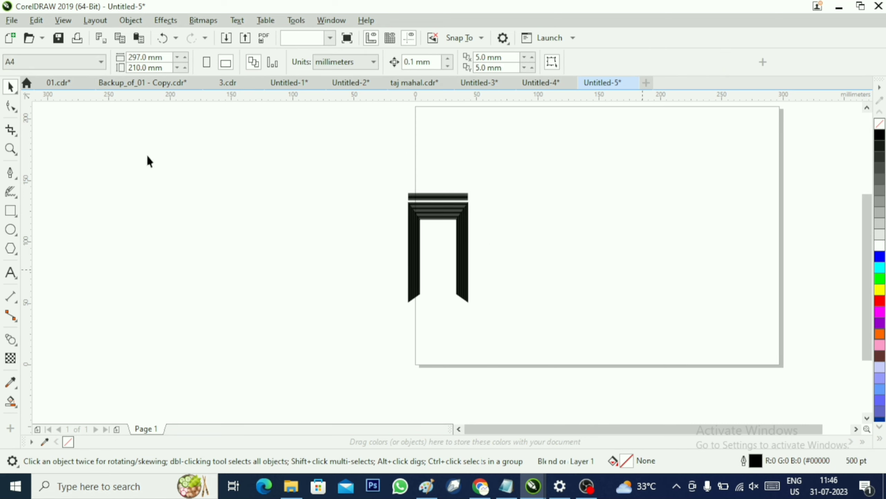
Draw a slanted line about 25.4 × 38.4 mm with the Pen tool, from above the gateway's centre to the band's left end.
click(14, 172)
scroll(395, 209, up, 2)
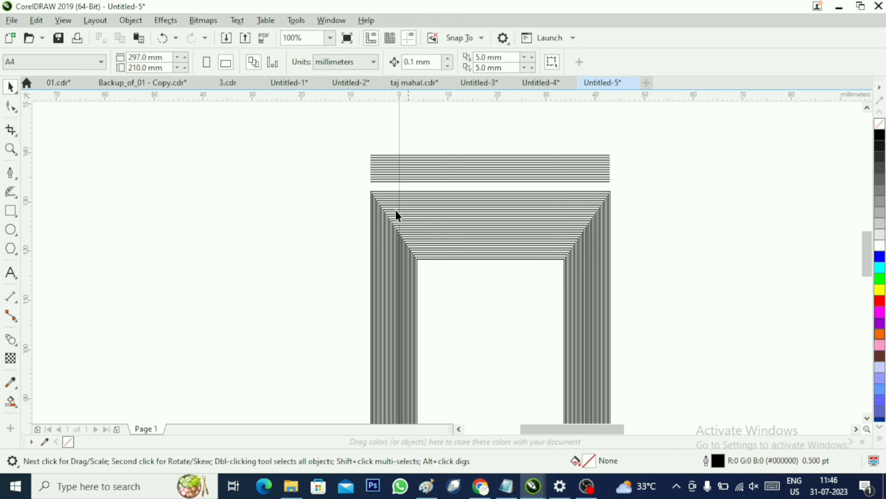
click(11, 172)
scroll(589, 175, down, 1)
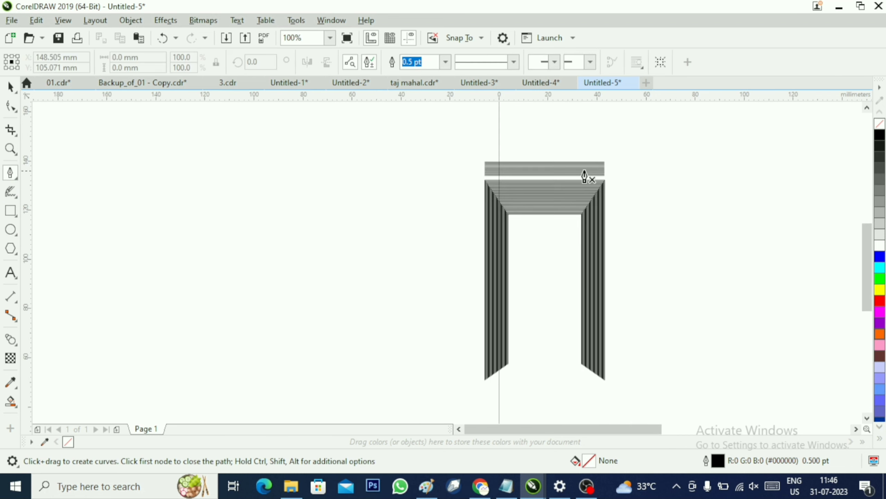
scroll(542, 139, down, 1)
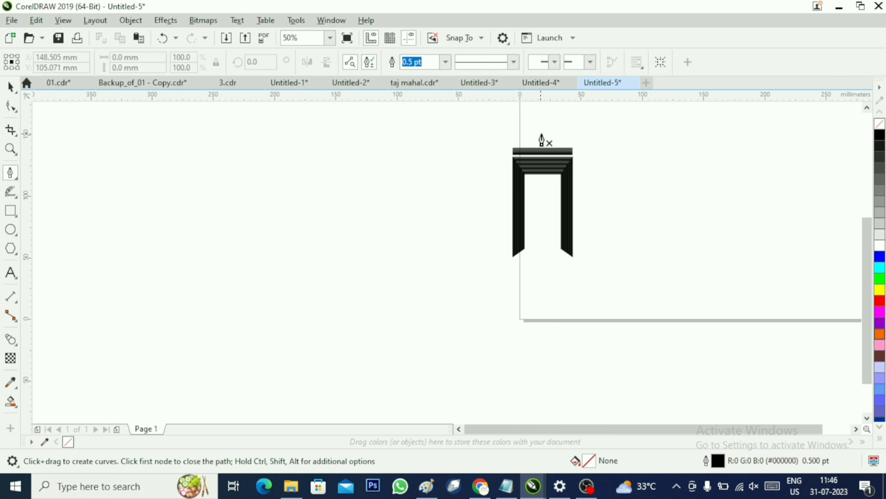
click(868, 108)
scroll(531, 140, up, 1)
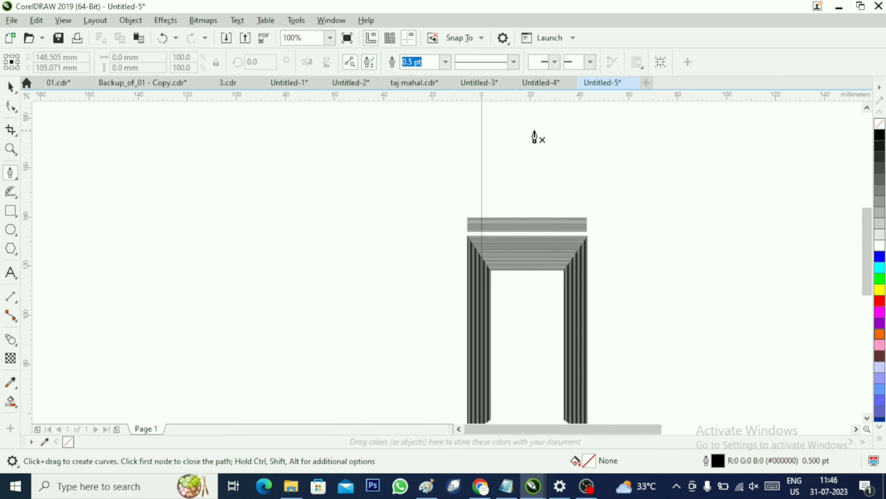
drag(531, 118, 528, 151)
double_click(468, 216)
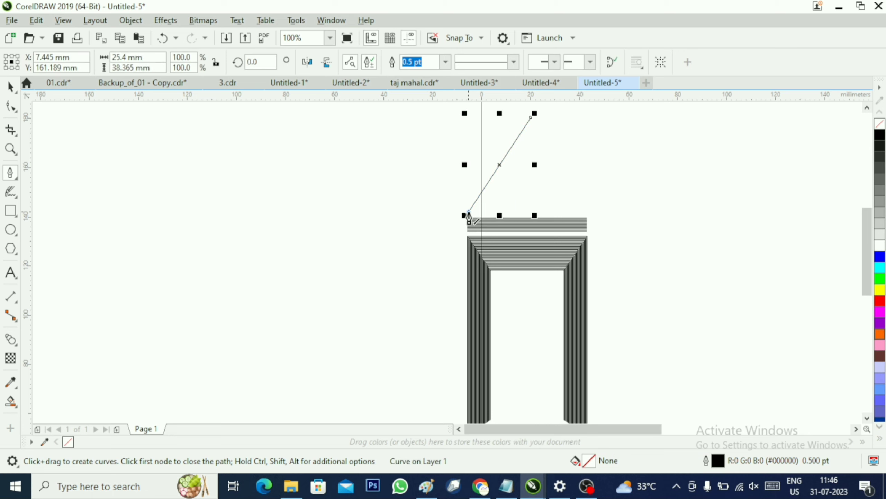
Convert the slanted line to a curve and bend it into an S-shaped left half of an onion dome, about 26.8 mm wide.
click(10, 105)
click(499, 166)
right_click(499, 166)
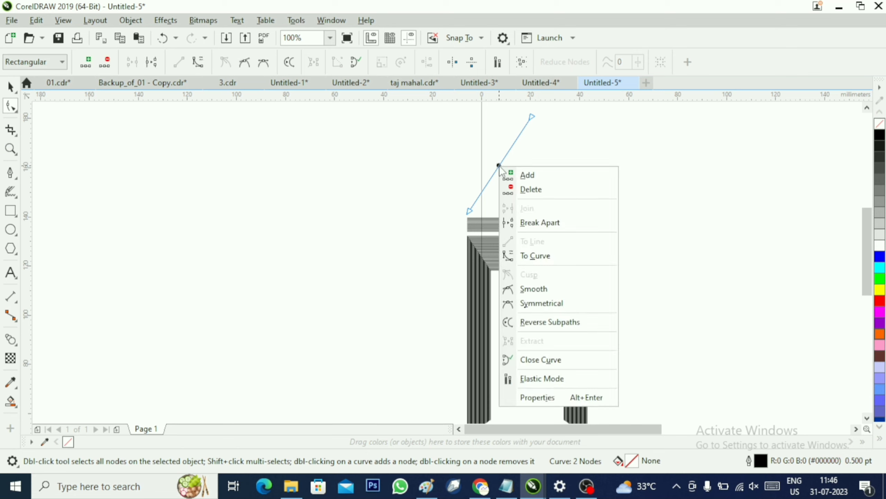
click(536, 255)
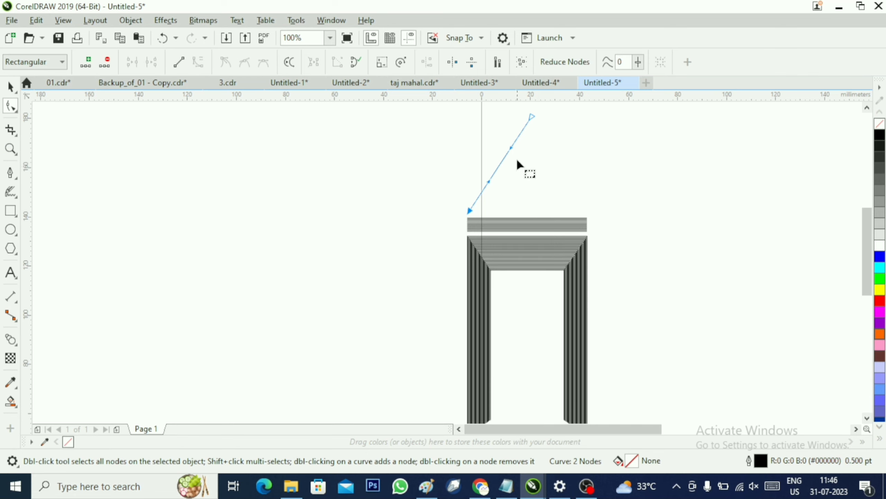
drag(512, 148, 453, 165)
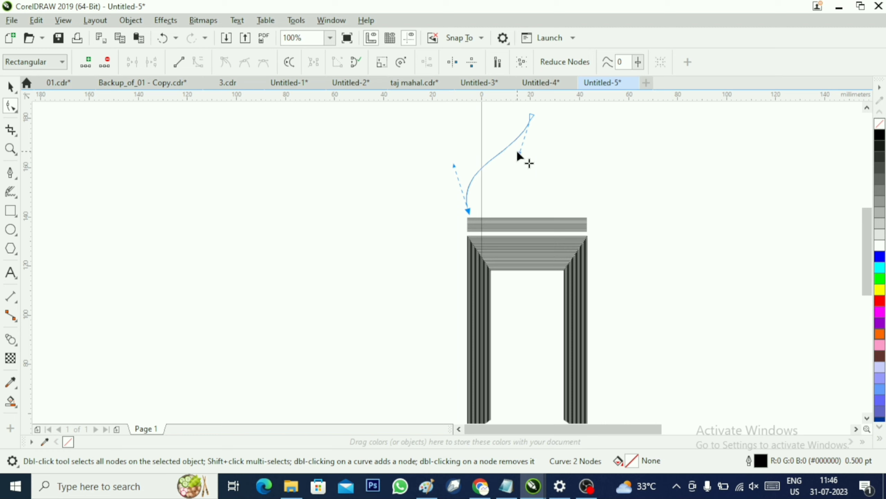
drag(520, 154, 531, 150)
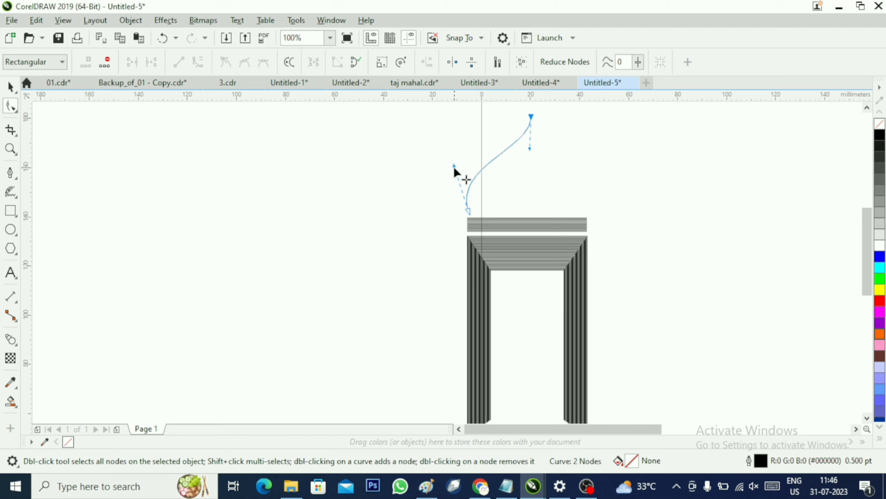
drag(453, 171, 451, 172)
Mirror a copy of the curve to form the dome's right half and shift both halves left to about X 18 mm.
click(11, 87)
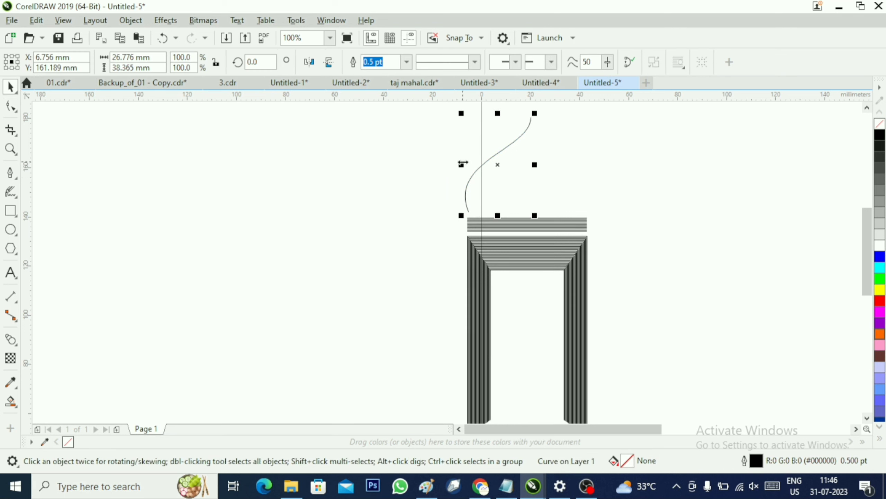
drag(463, 164, 563, 180)
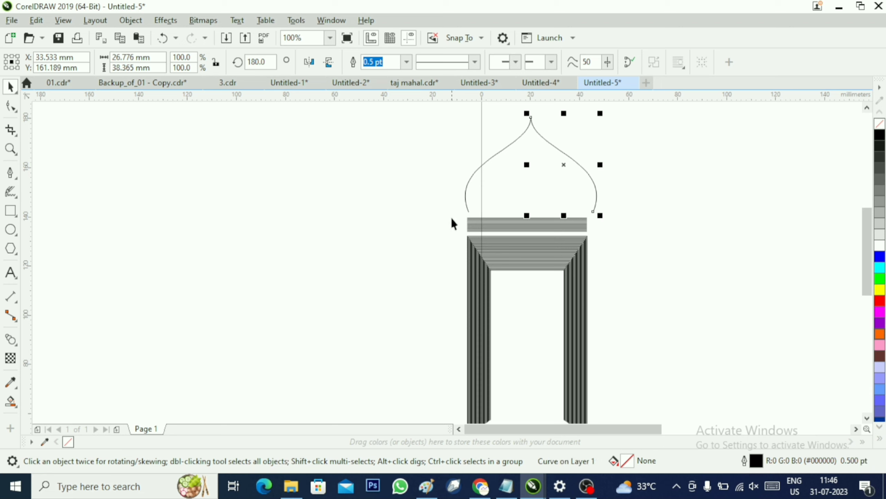
shift+click(483, 165)
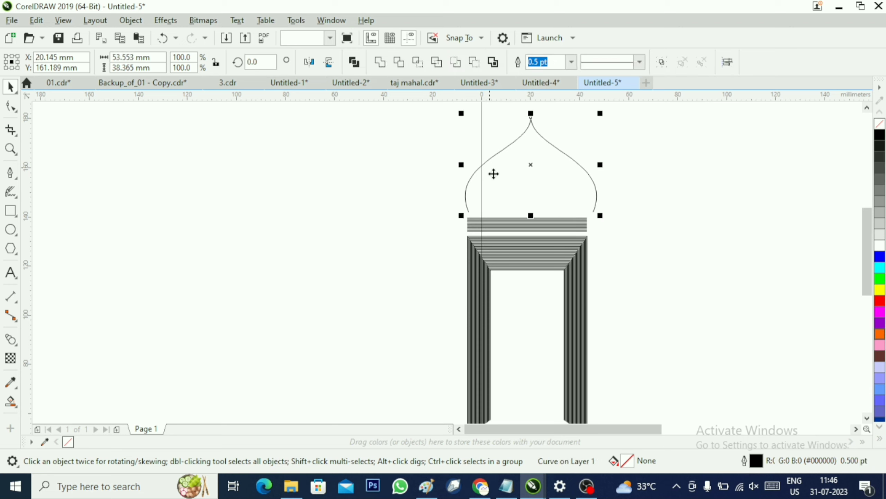
key(Left)
key(Left)
key(Left)
key(Left)
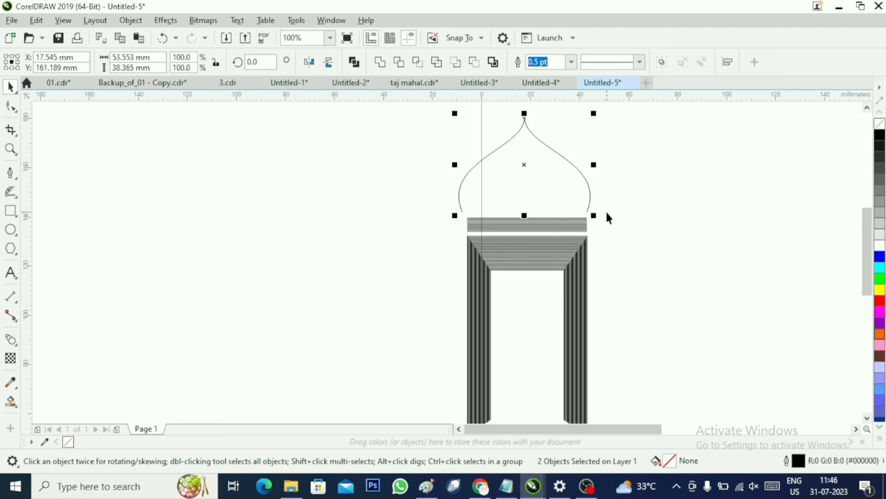
key(Right)
key(Right)
key(Right)
key(Right)
key(Right)
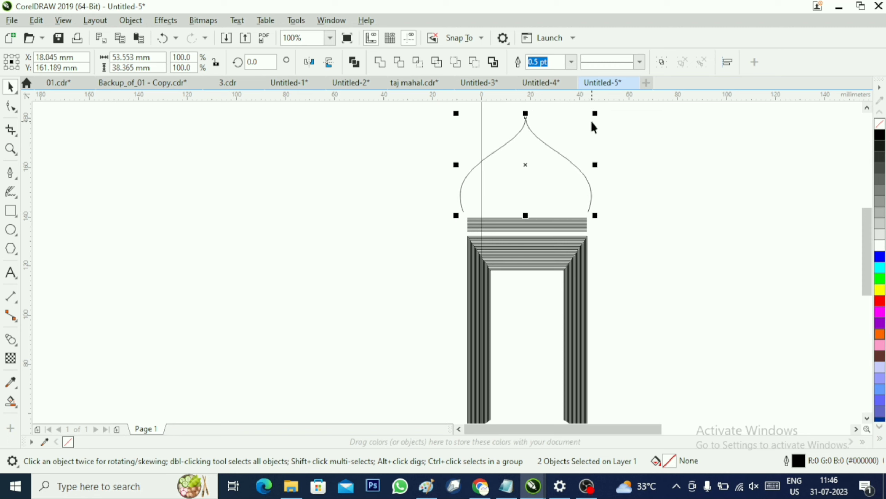
Narrow the dome outline to about 51.4 mm and centre it over the gateway at about X 18.2 mm, Y 160.9 mm.
drag(597, 164, 591, 165)
key(Right)
key(Right)
key(Right)
key(Right)
key(Right)
key(Right)
key(Right)
key(Right)
key(Right)
key(Right)
key(Right)
key(Right)
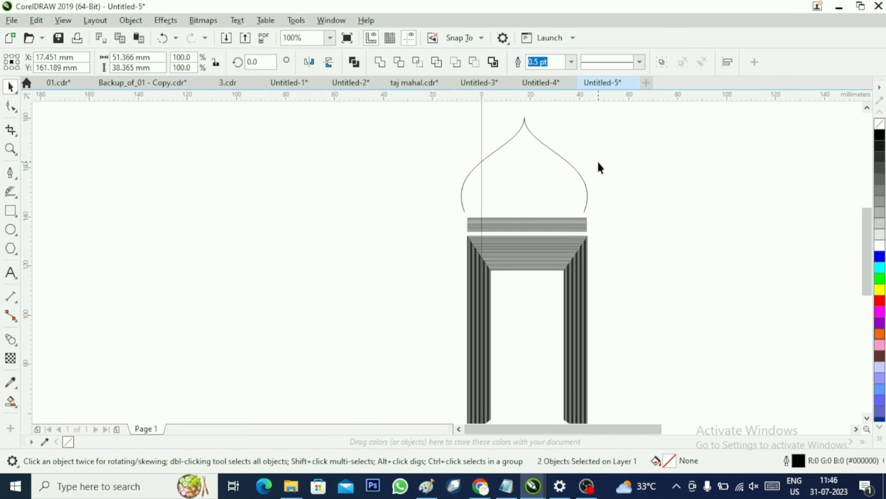
key(Down)
key(Down)
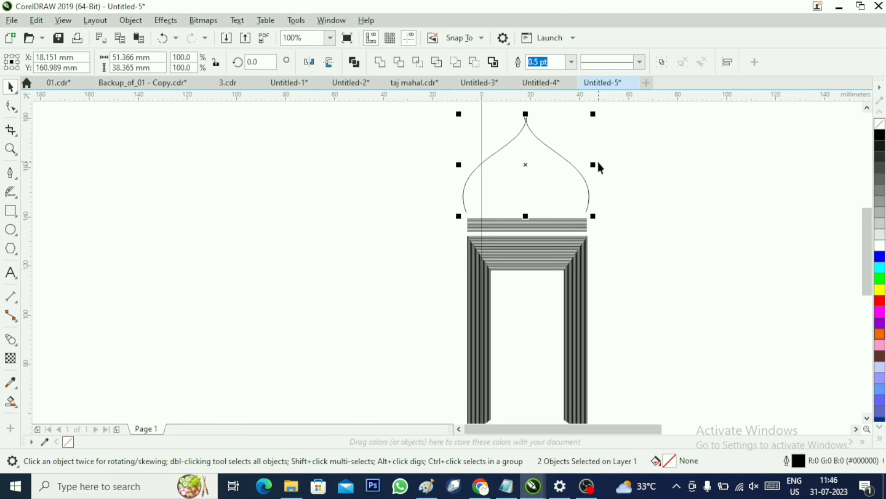
click(496, 185)
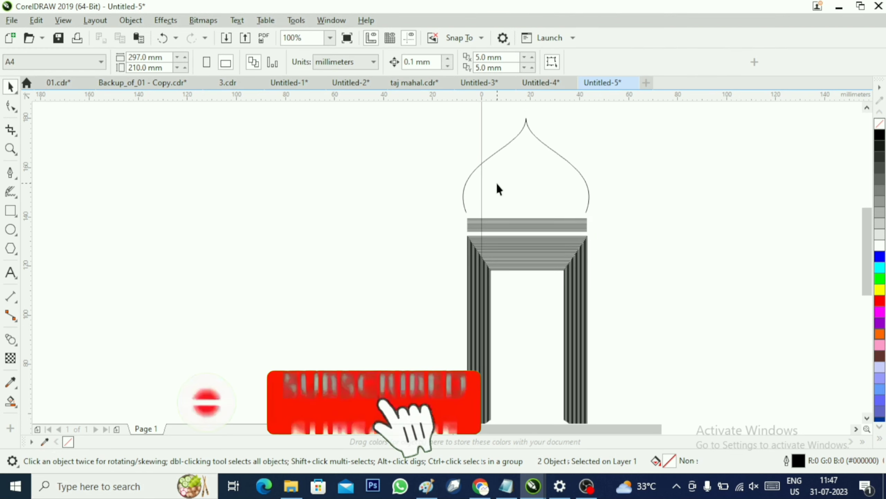
Blend the dome's left and right curves with 29 steps to fill the dome with vertical contour lines.
click(11, 339)
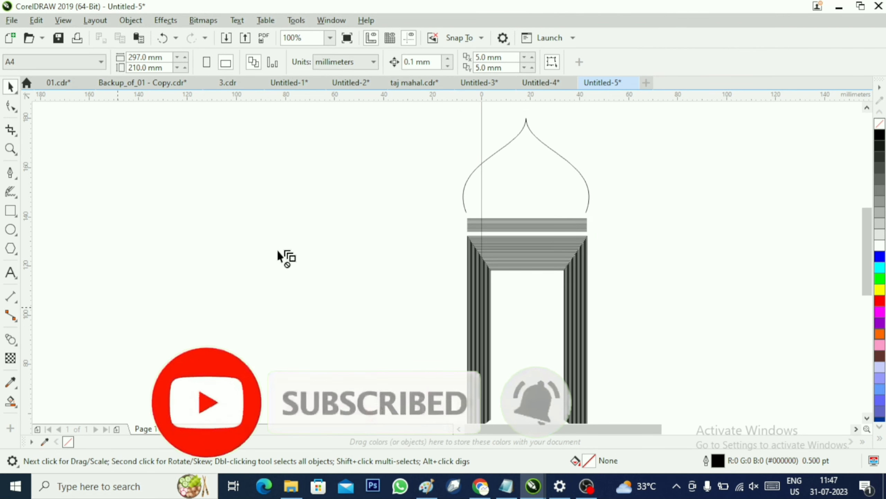
drag(481, 168, 567, 163)
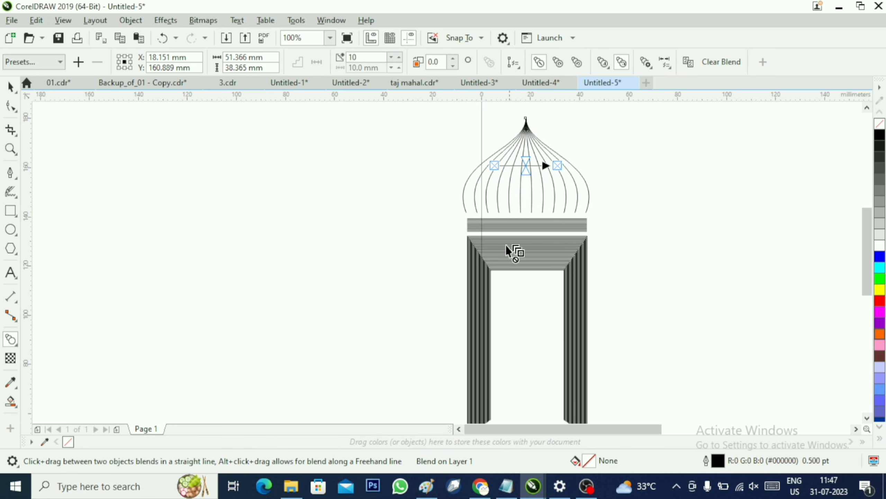
double_click(366, 56)
text(29)
key(Return)
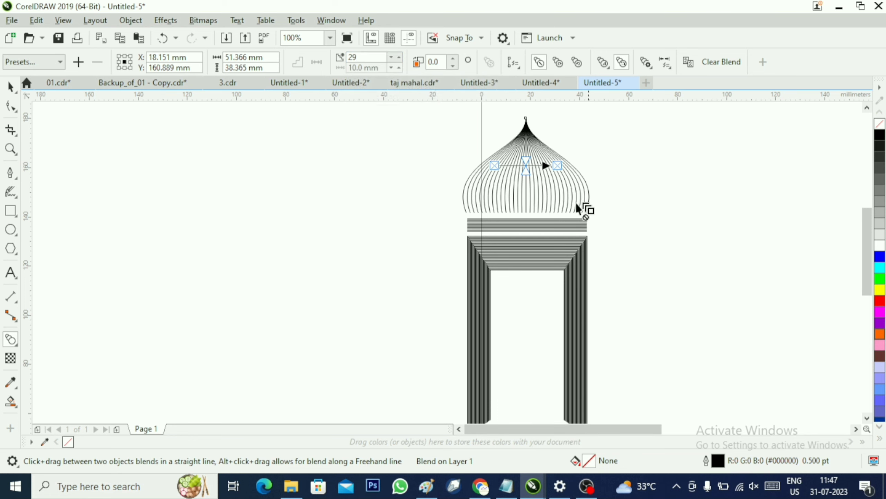
scroll(525, 181, down, 2)
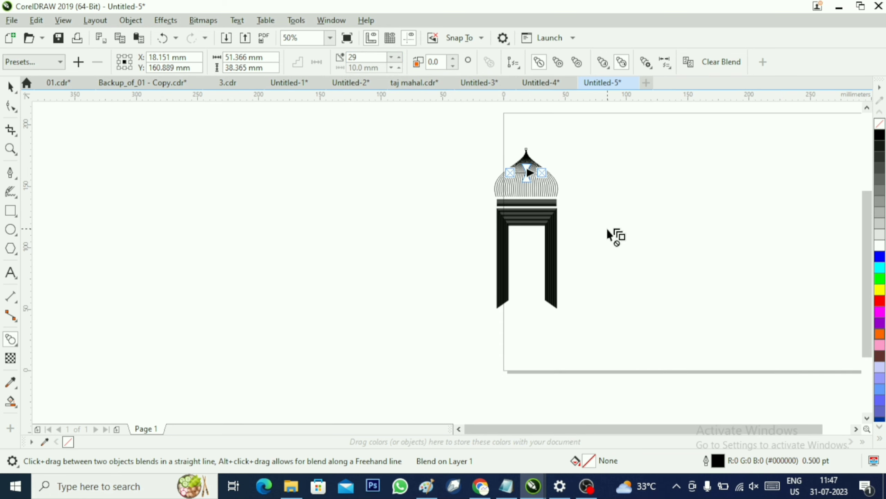
click(607, 239)
scroll(539, 154, up, 4)
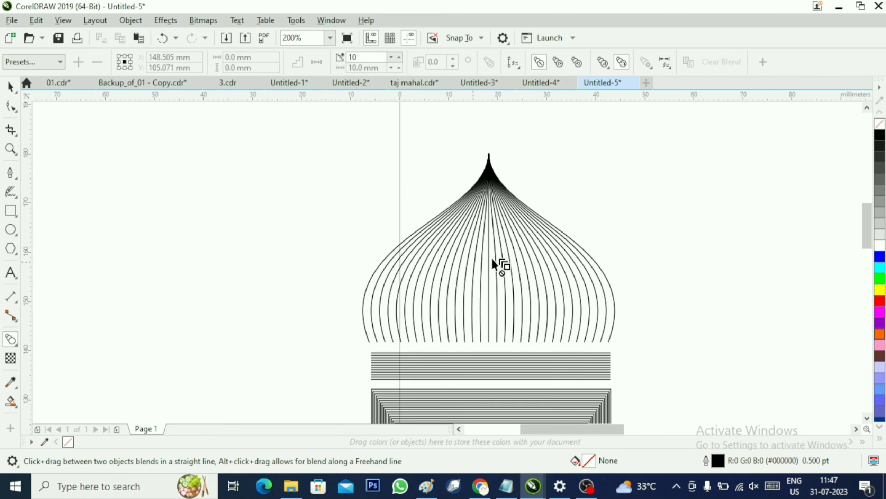
Draw an open two-segment path beside the gateway, a slanted upper segment over a long vertical one, about 14.6 mm wide and 79.1 mm tall.
scroll(653, 306, down, 2)
scroll(643, 302, down, 1)
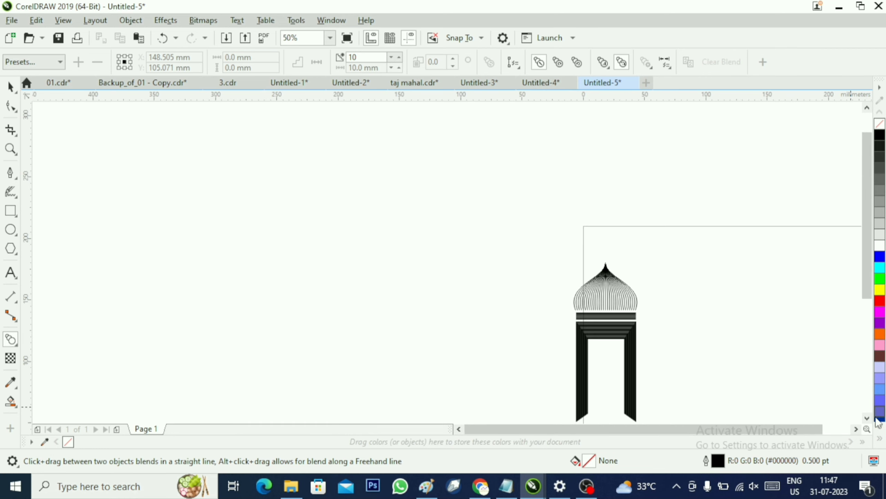
click(867, 418)
scroll(694, 289, up, 1)
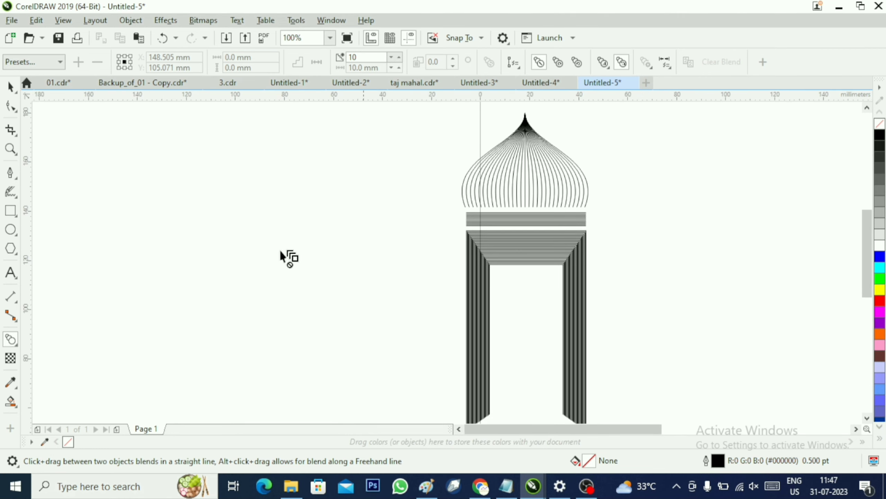
key(space)
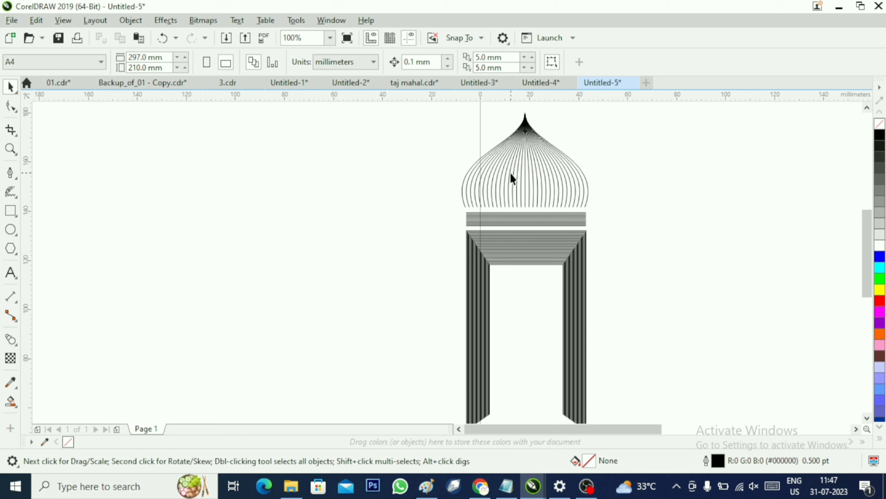
click(510, 173)
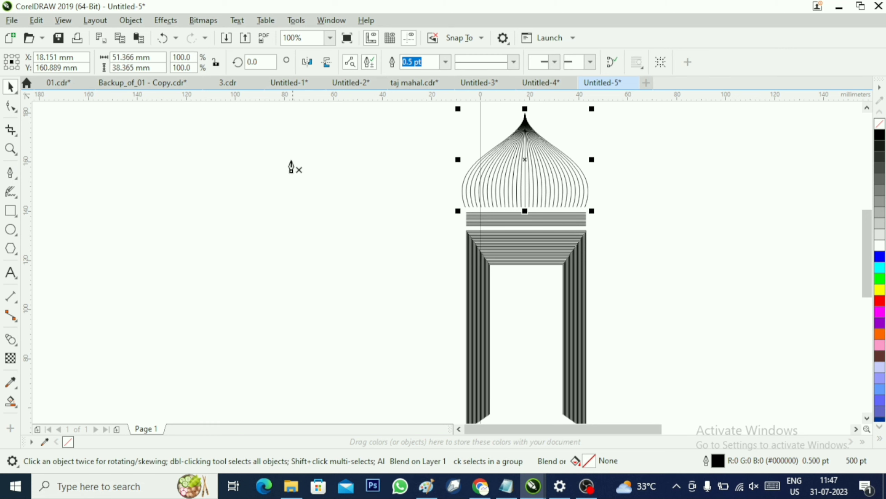
click(283, 150)
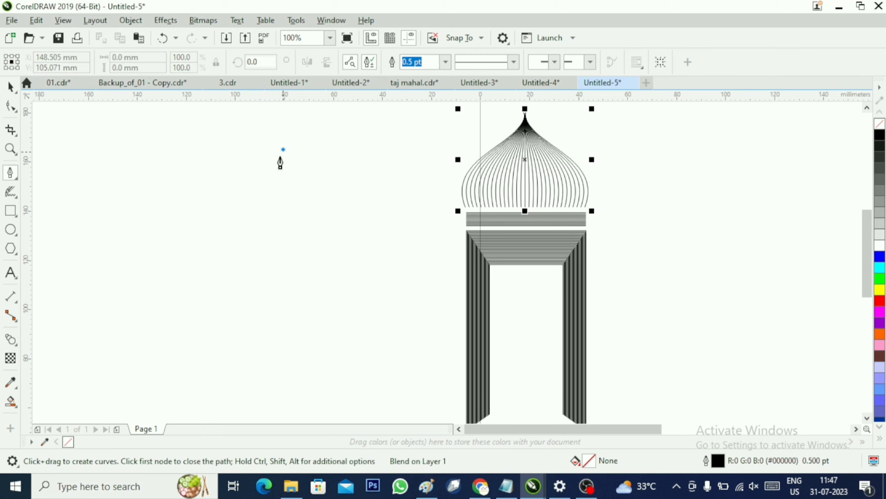
click(248, 214)
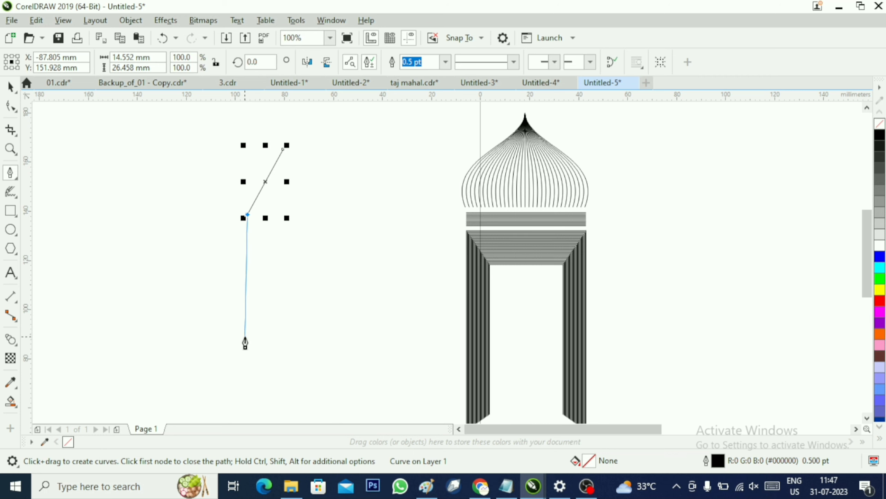
click(249, 344)
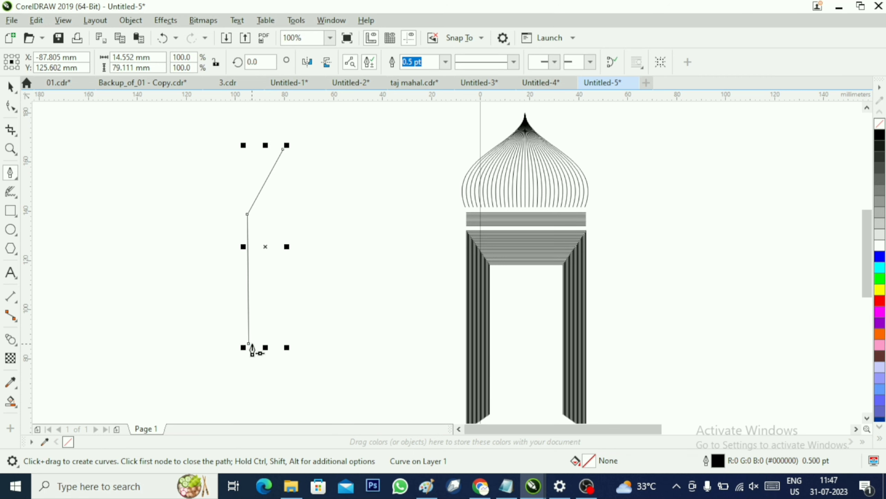
Convert the path's slanted upper segment to a curve and bend it into an S-shaped half arch, about 14.8 mm wide overall.
click(8, 109)
scroll(311, 199, up, 1)
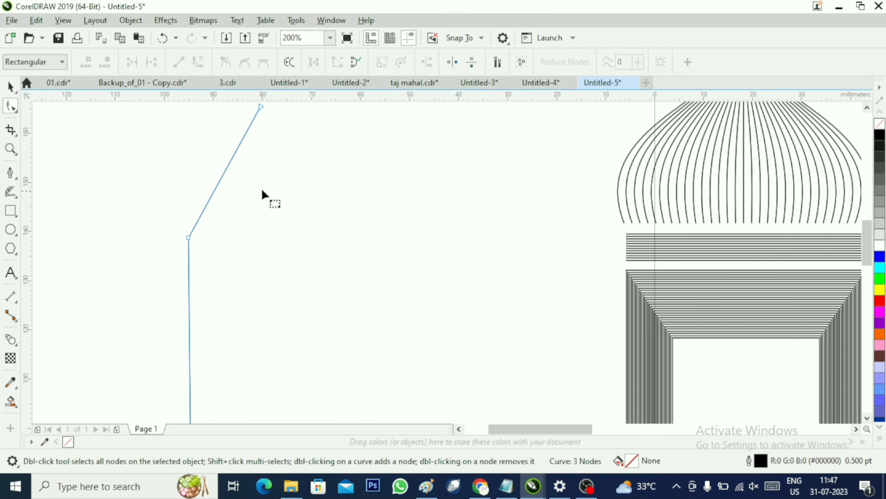
right_click(229, 162)
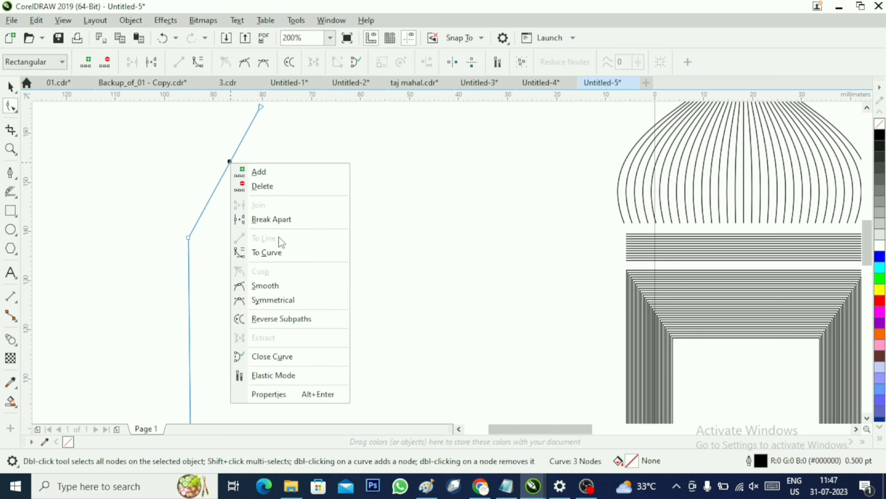
click(279, 250)
drag(236, 155, 266, 181)
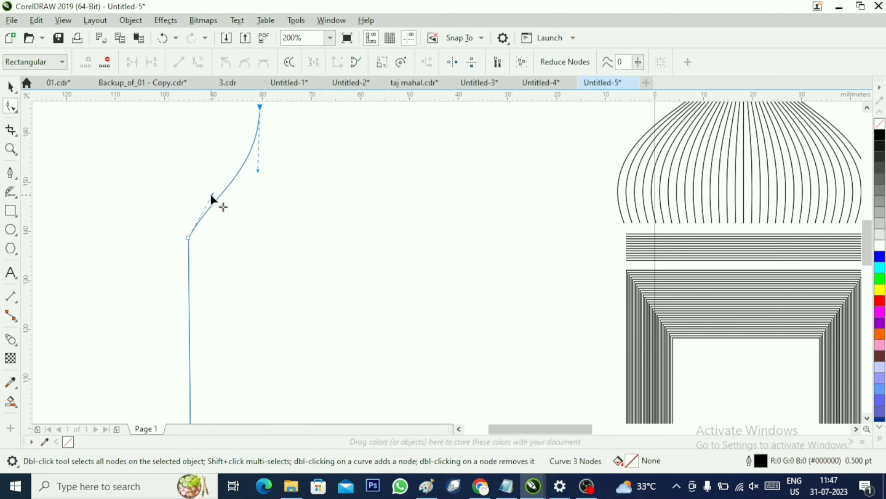
drag(211, 195, 176, 168)
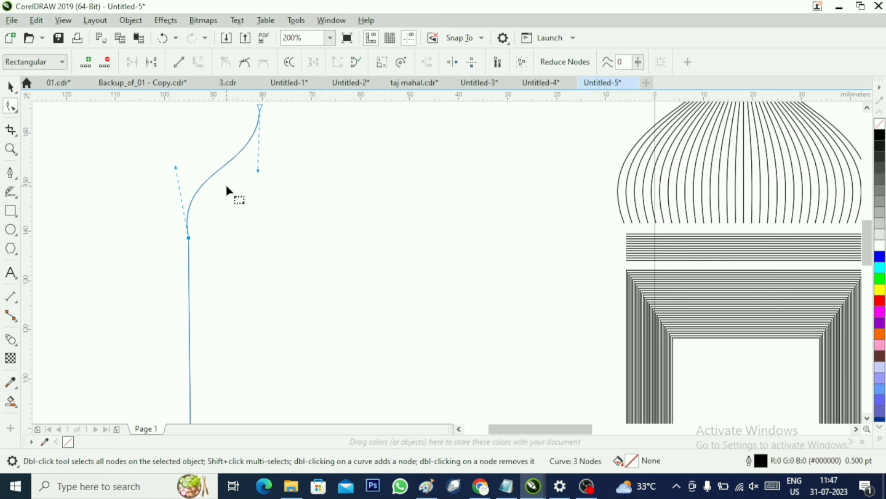
scroll(227, 190, down, 1)
click(11, 86)
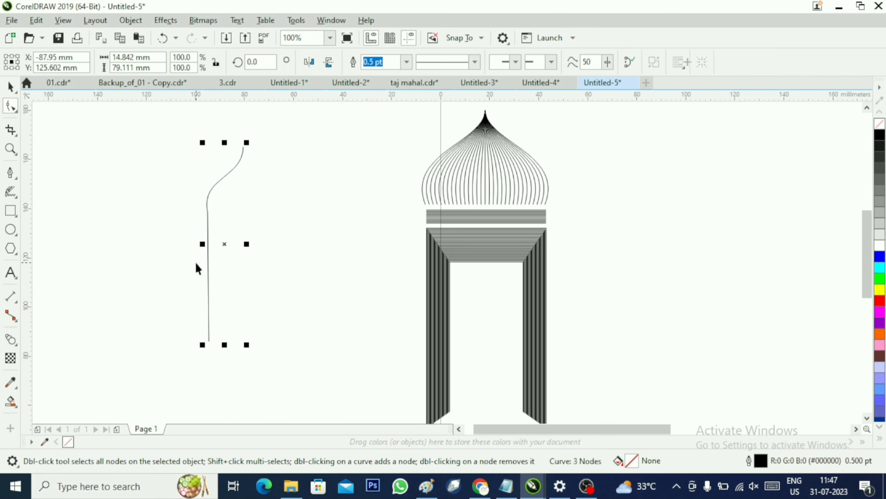
Mirror a copy of the half arch horizontally so both halves meet at the tip.
drag(200, 244, 260, 253)
scroll(239, 174, up, 1)
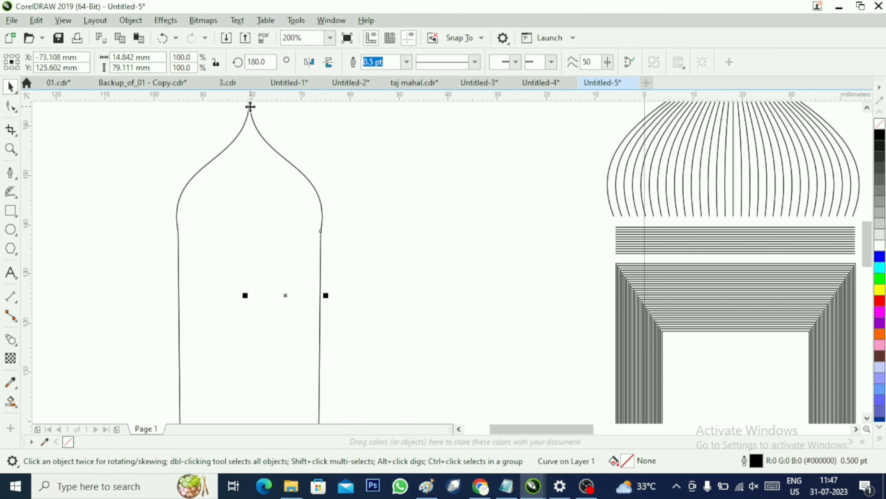
scroll(329, 217, down, 1)
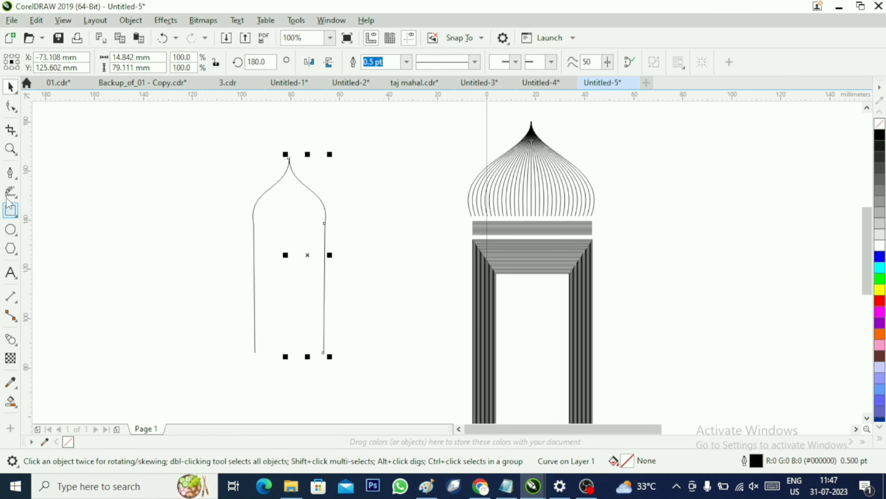
Blend the arch's left and right halves with 29 steps to fill it with vertical lines.
click(11, 105)
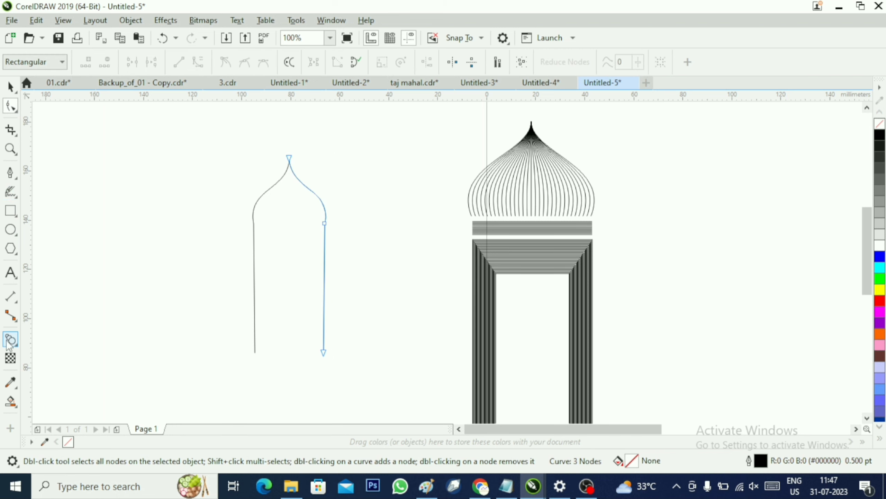
click(9, 341)
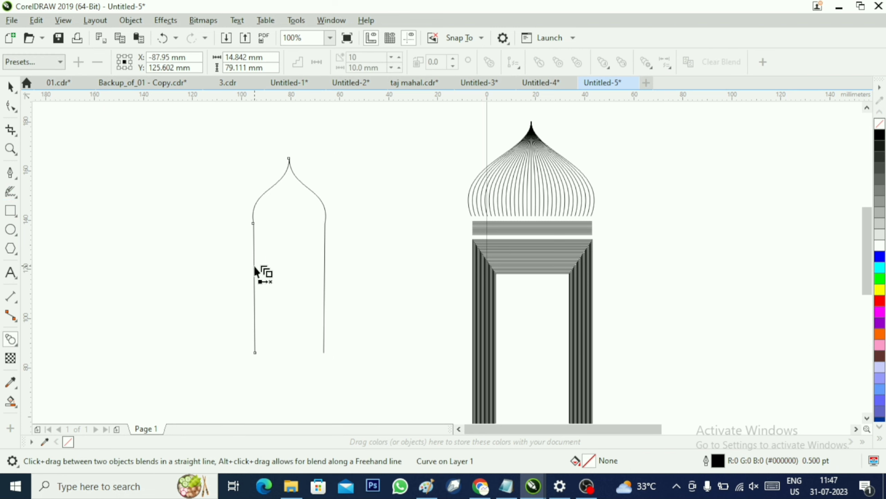
drag(255, 267, 319, 261)
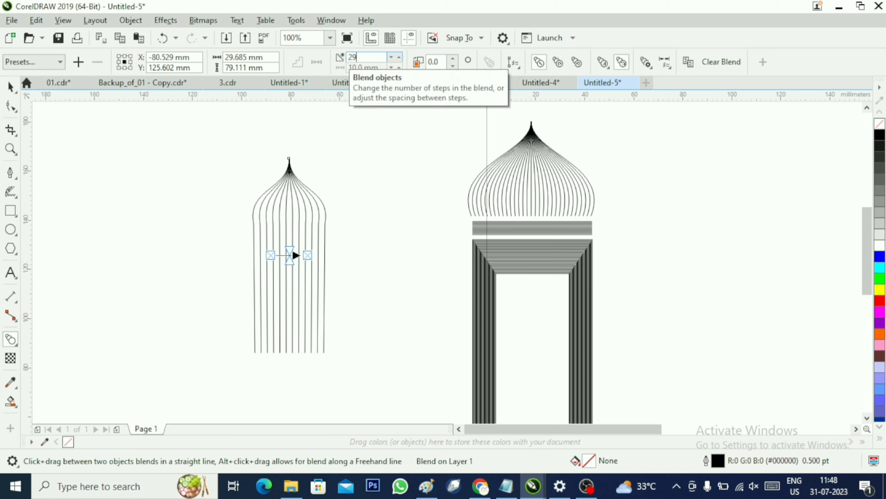
key(Return)
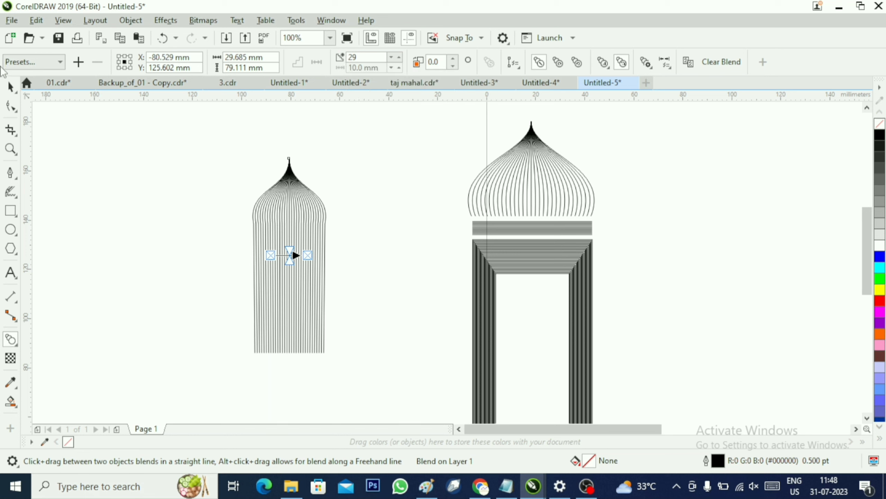
Group the blended arch, scale it to about 19.2 × 51.2 mm and place it inside the gateway opening.
click(11, 86)
click(187, 122)
drag(391, 341, 402, 393)
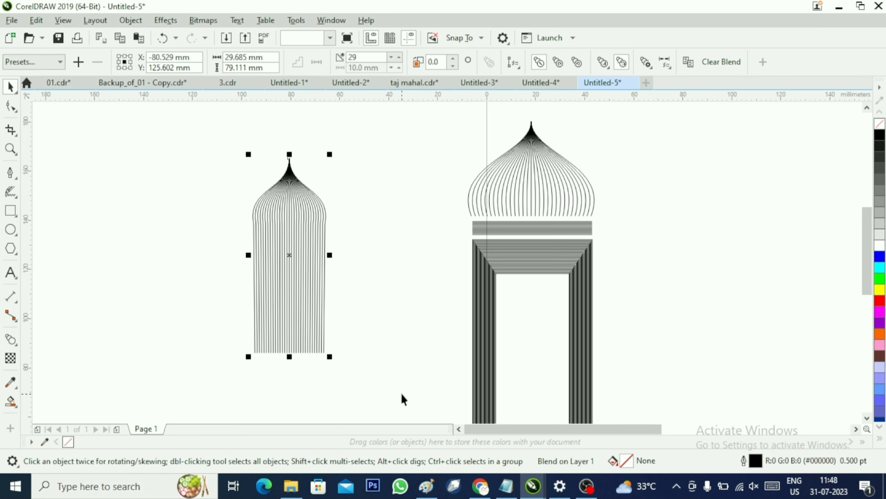
key(ctrl+g)
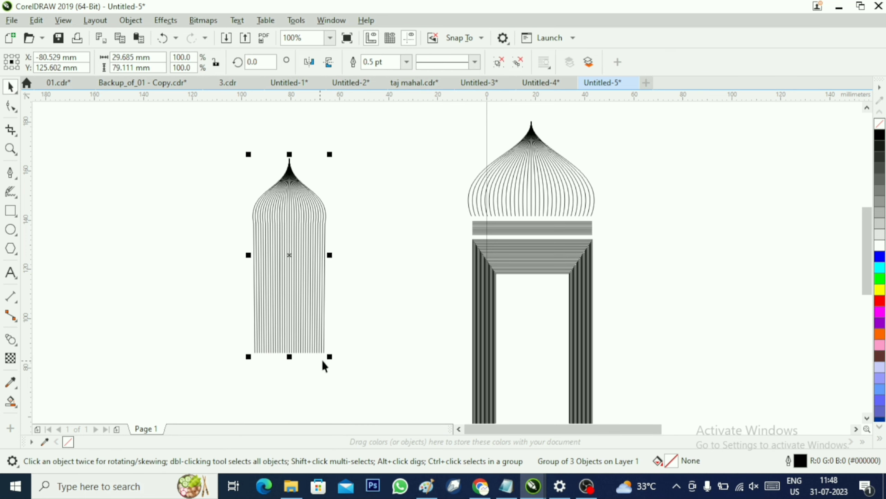
drag(330, 357, 314, 320)
drag(299, 267, 534, 352)
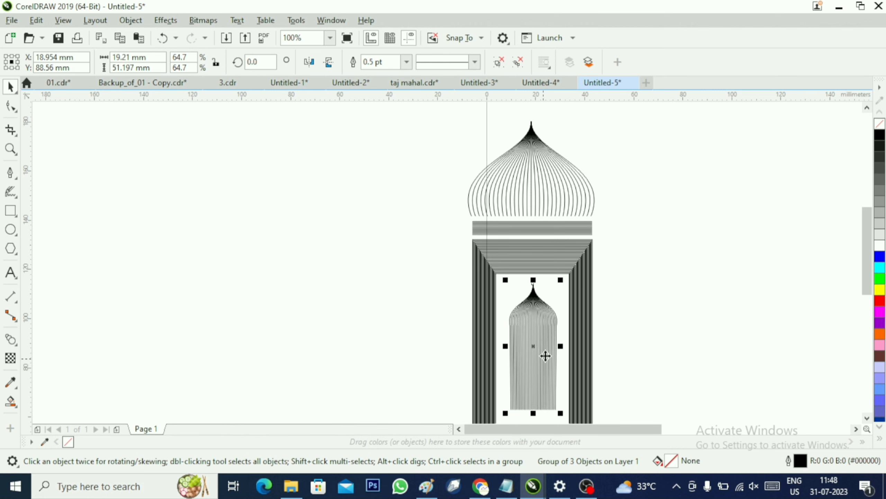
Group the dome, band, gateway and inner arch into one tower, move it left of the page edge and shrink it proportionally.
drag(399, 119, 520, 119)
drag(631, 344, 644, 408)
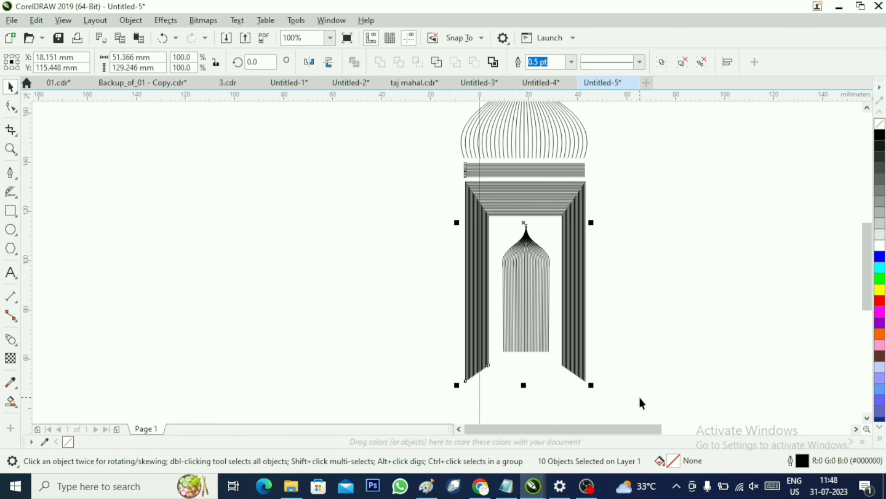
key(ctrl+g)
drag(546, 206, 407, 254)
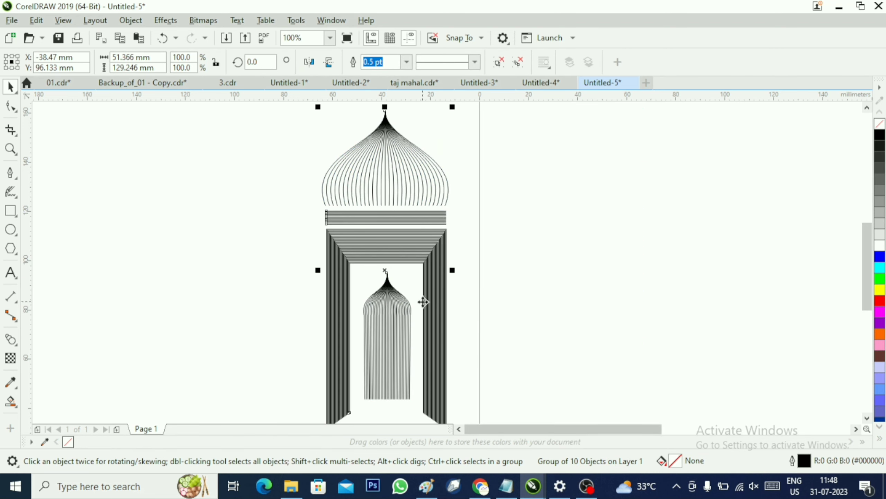
drag(423, 302, 436, 284)
drag(464, 411, 450, 383)
Place a smaller copy of the tower, about 36.5 × 91.7 mm, on each side of the central tower with their bases aligned.
drag(420, 206, 575, 234)
drag(607, 401, 597, 375)
drag(549, 226, 320, 267)
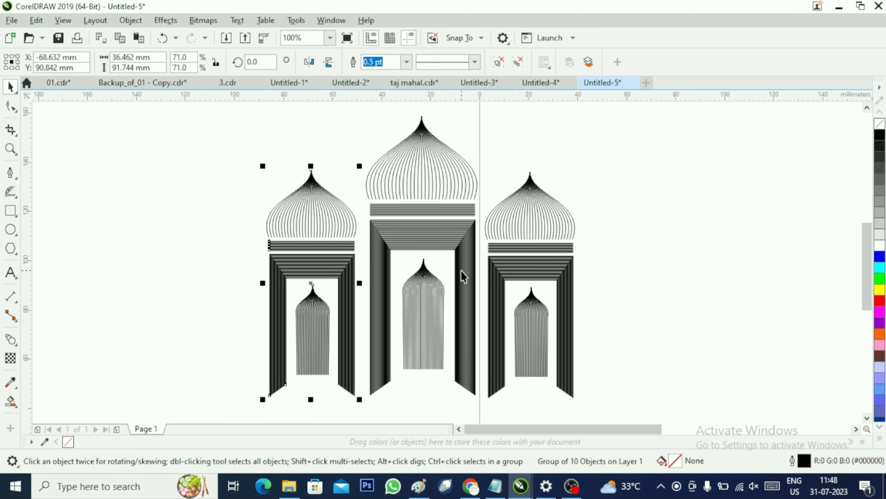
key(Down)
key(Down)
click(689, 330)
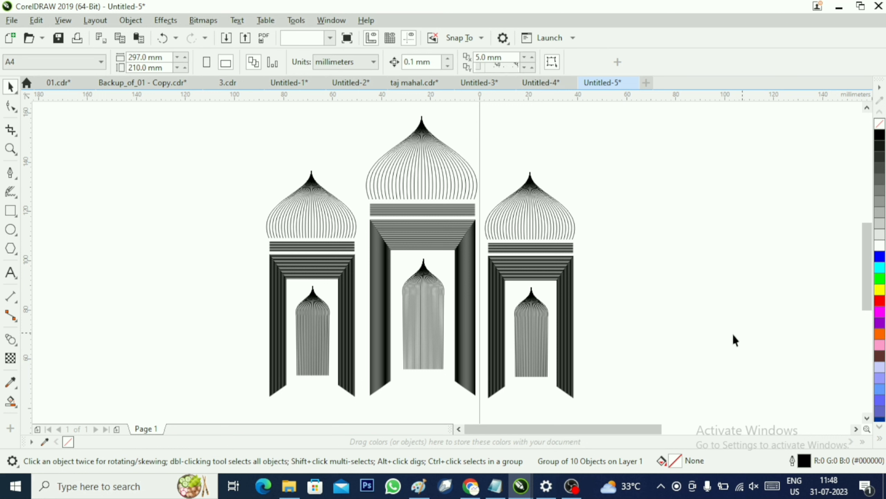
Ungroup the right tower, shrink its inner arch to about 10.4 × 18.6 mm and stack a second copy below it.
click(563, 322)
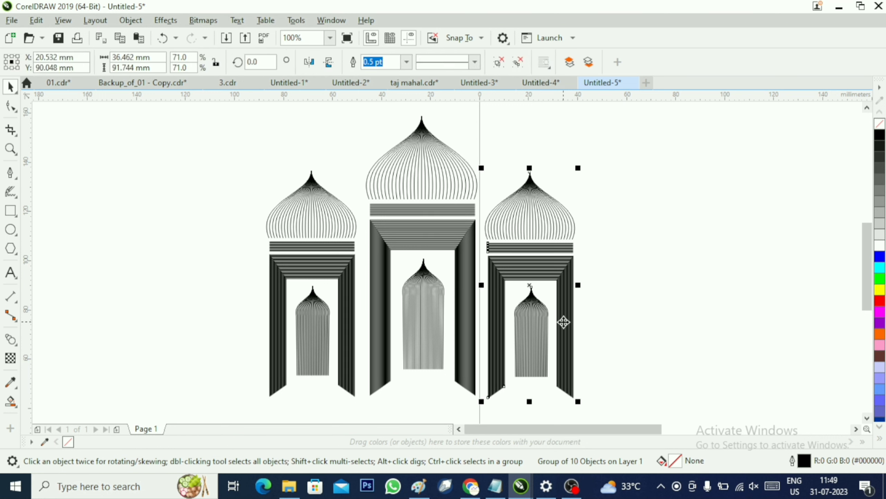
key(ctrl+u)
click(655, 295)
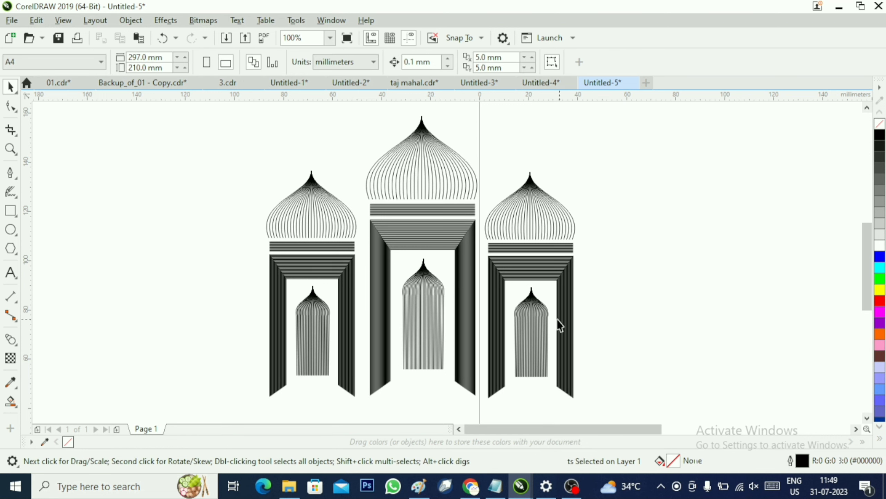
click(531, 360)
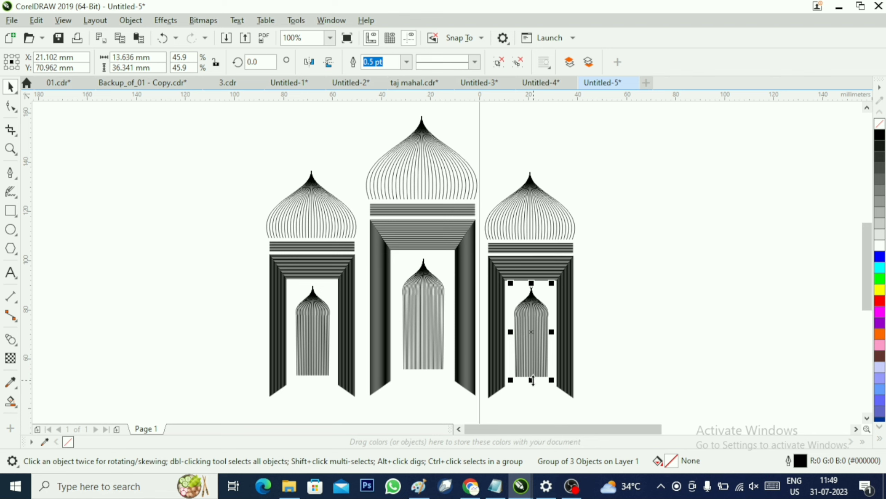
drag(532, 380, 530, 365)
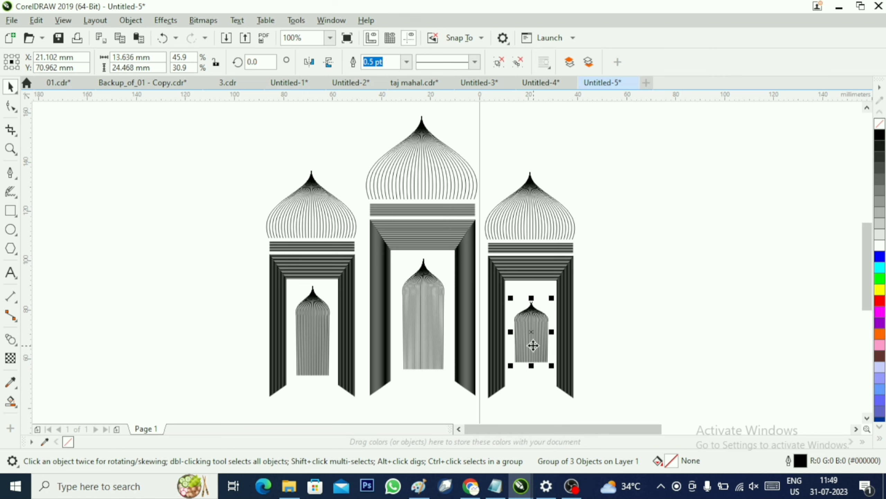
drag(535, 325, 539, 377)
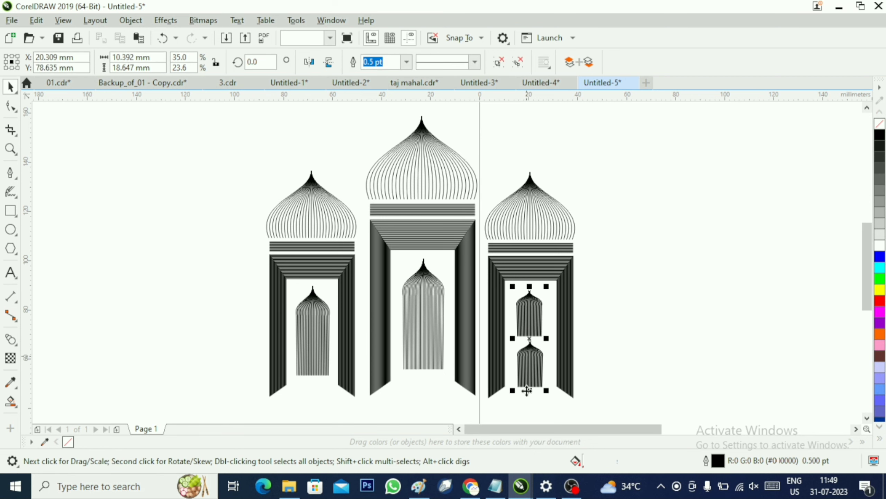
Ungroup the left tower and replace its inner arch with a copy of the right tower's two stacked arches.
click(318, 312)
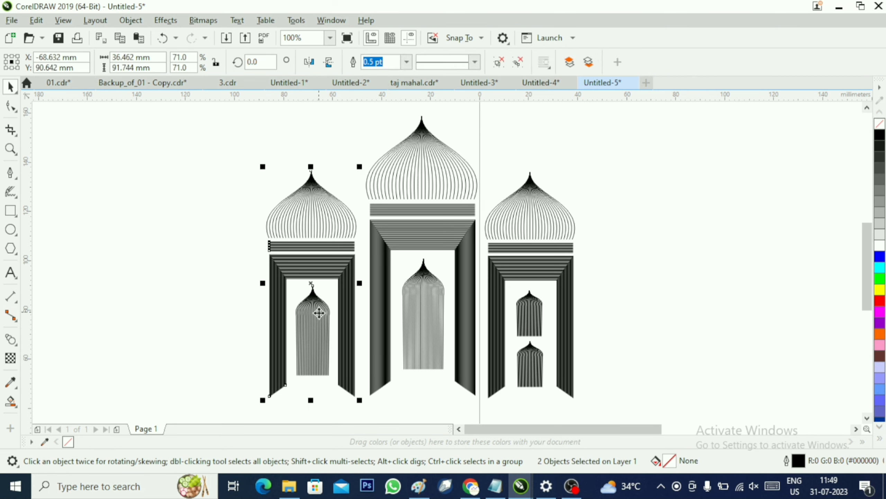
key(ctrl+u)
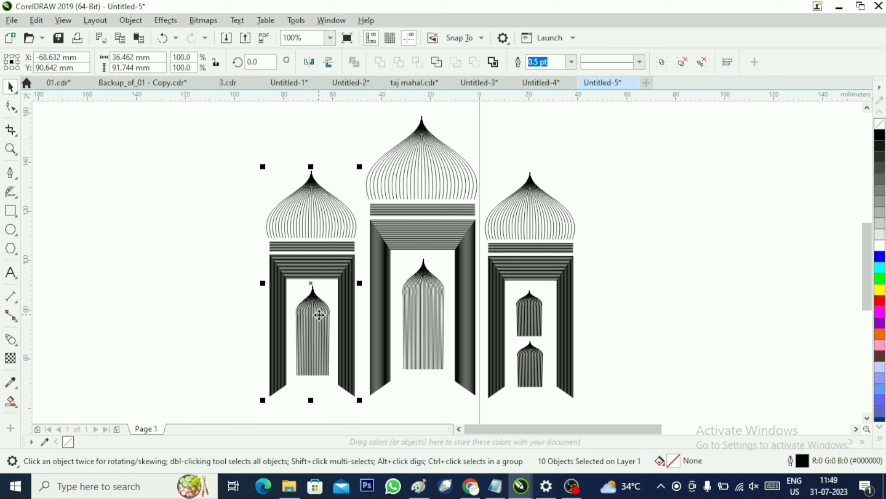
click(315, 326)
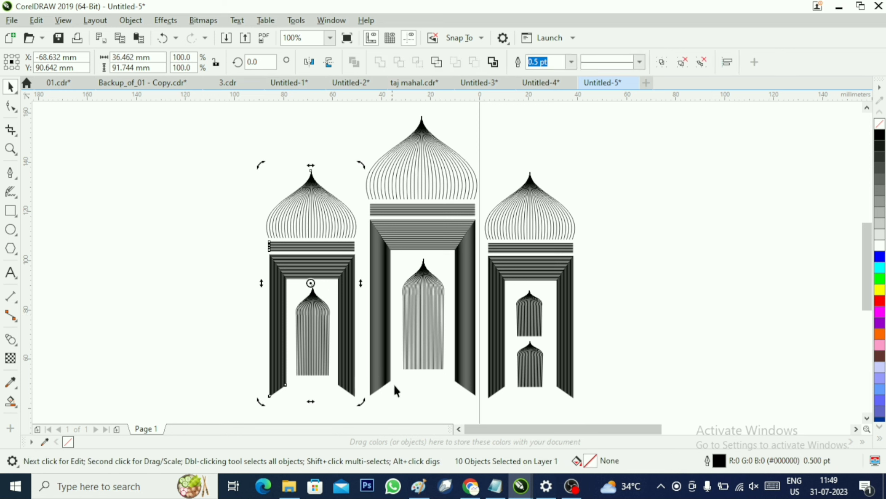
click(332, 354)
key(Delete)
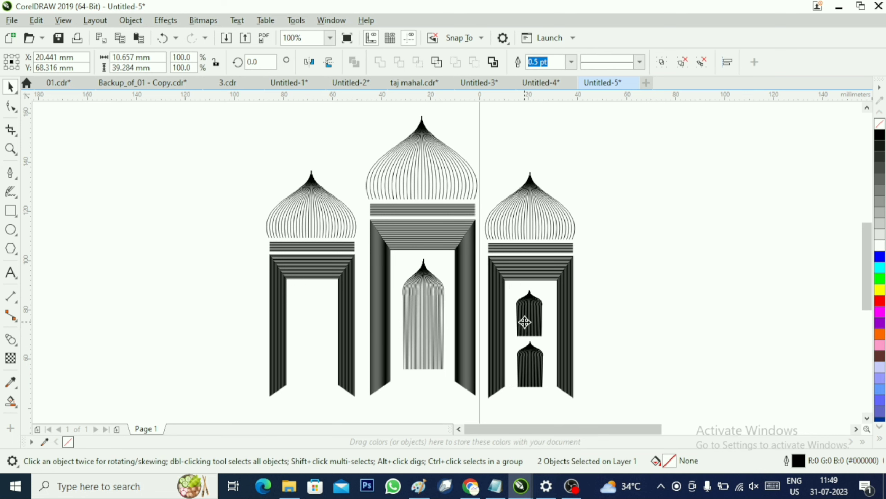
drag(524, 321, 307, 317)
click(450, 405)
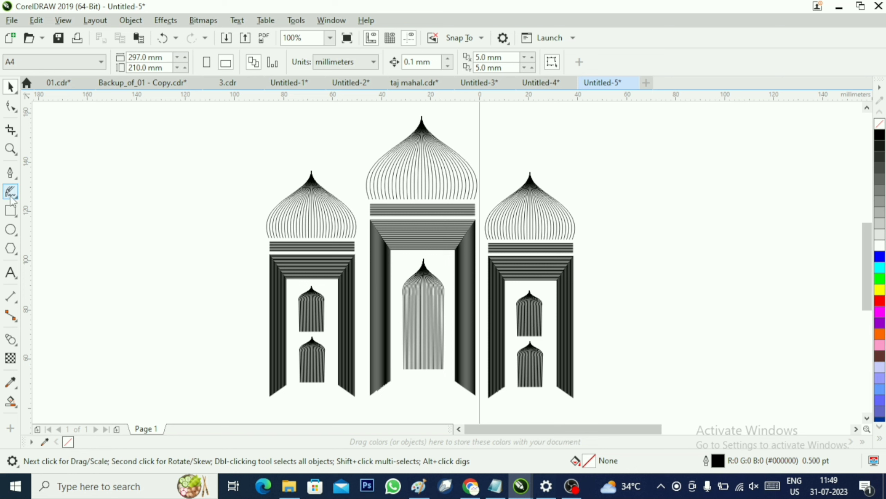
Draw a rectangle about 40.2 × 68.8 mm to the right of the towers and convert it to curves.
click(10, 210)
drag(637, 180, 735, 349)
click(10, 106)
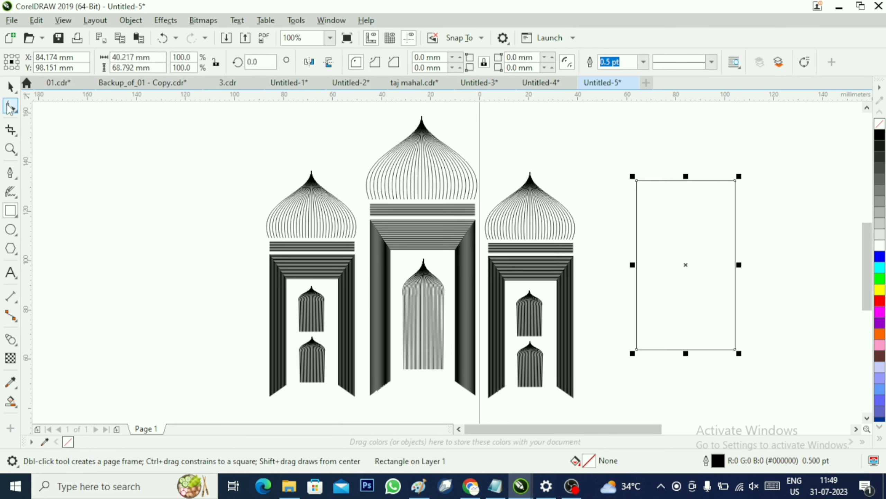
right_click(641, 202)
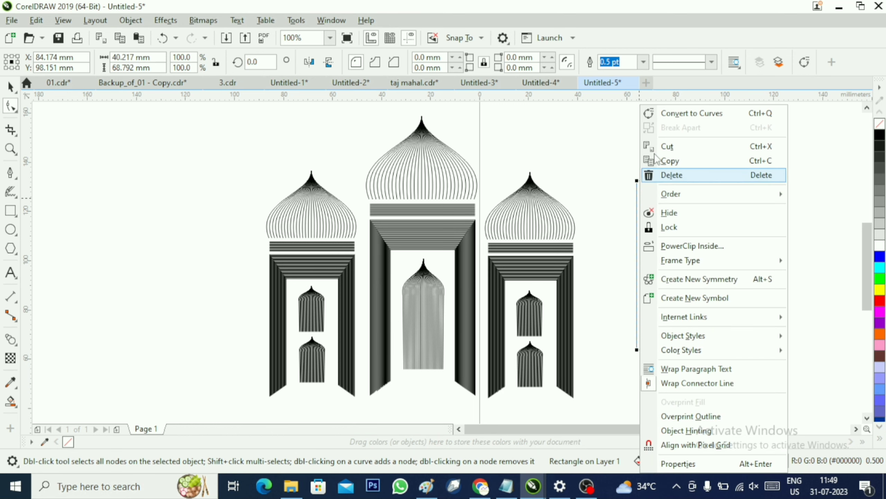
click(671, 113)
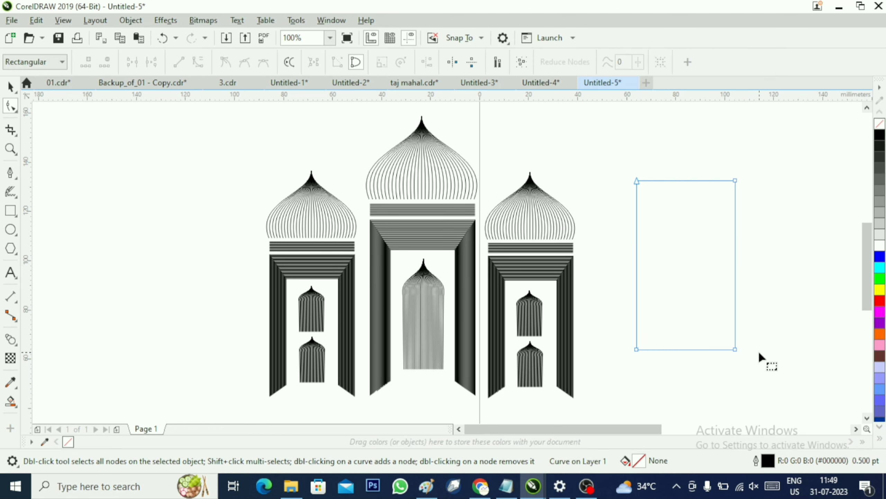
Break the rectangle's outline at its lower right corner and delete the bottom edge.
drag(727, 345, 762, 370)
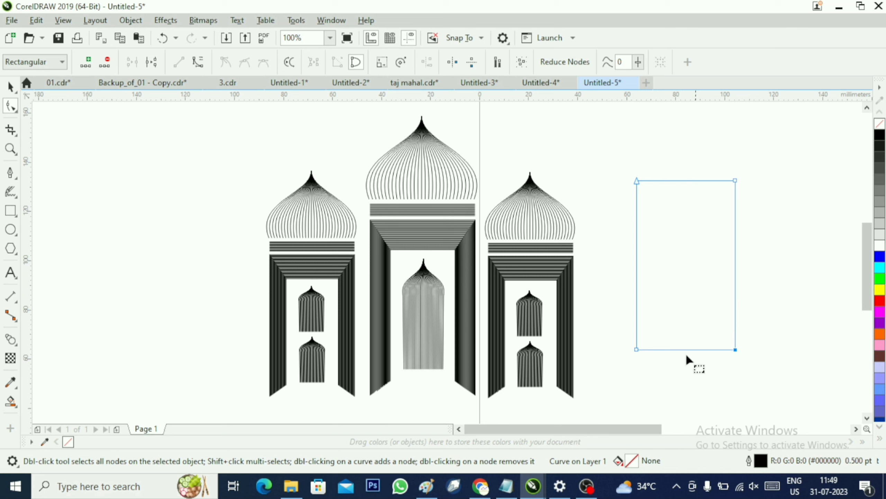
click(152, 62)
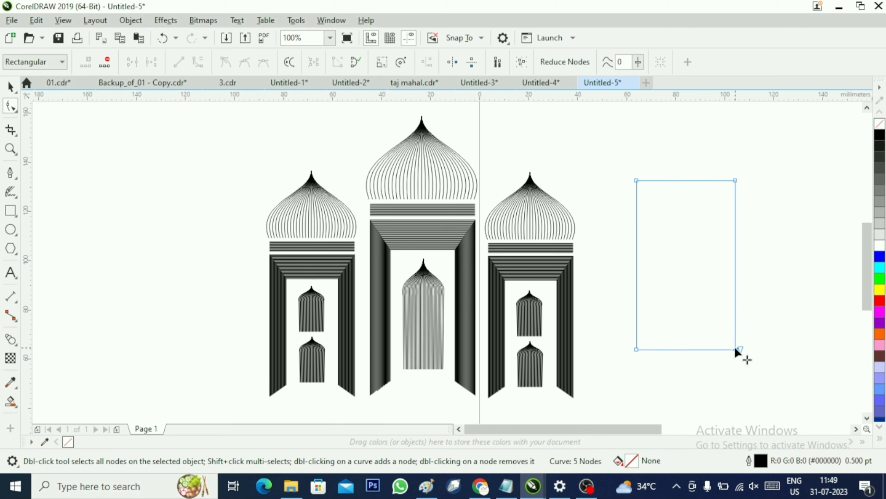
key(Delete)
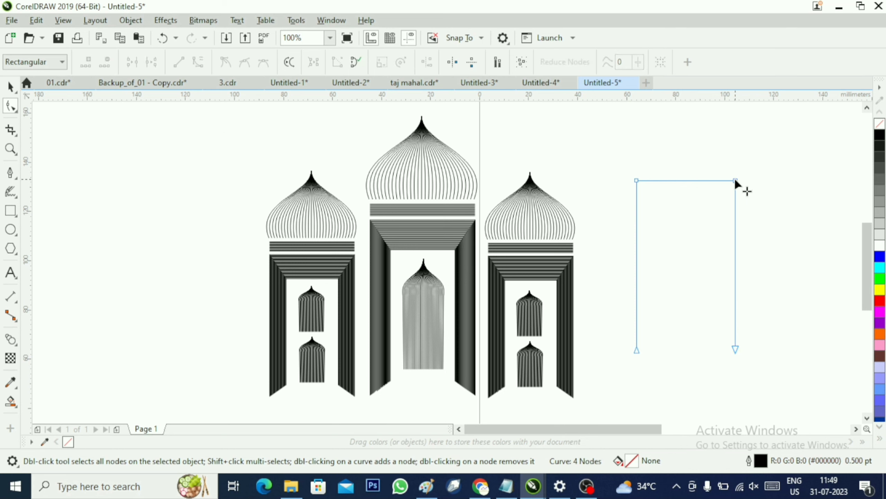
Lower the open outline's two upper corners so the top edge slopes down to the right, about 66.9 mm high overall.
drag(736, 182, 735, 218)
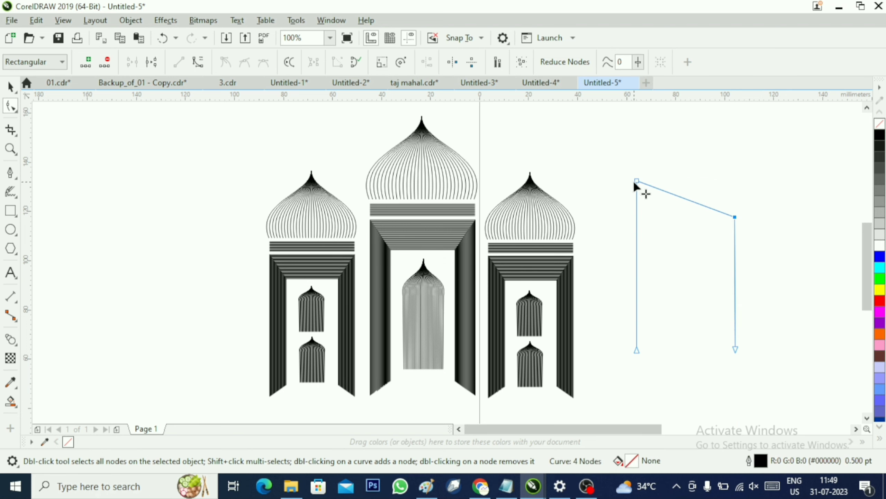
drag(635, 181, 636, 186)
click(15, 92)
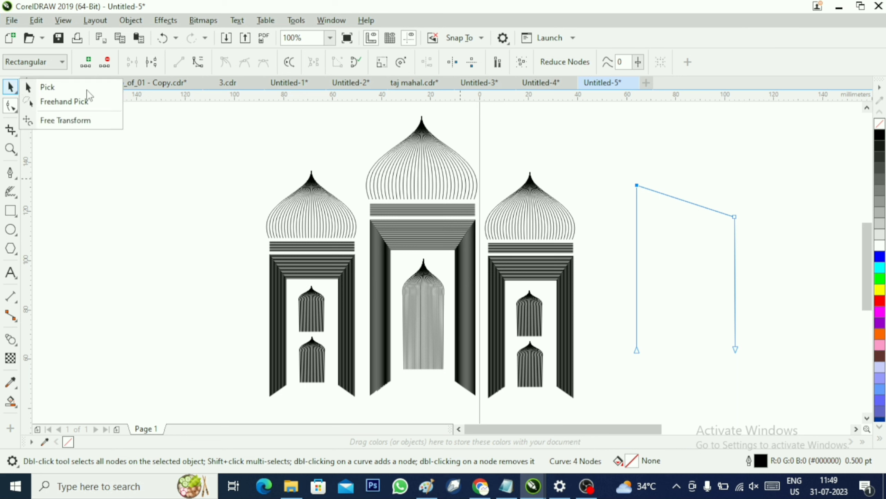
click(49, 87)
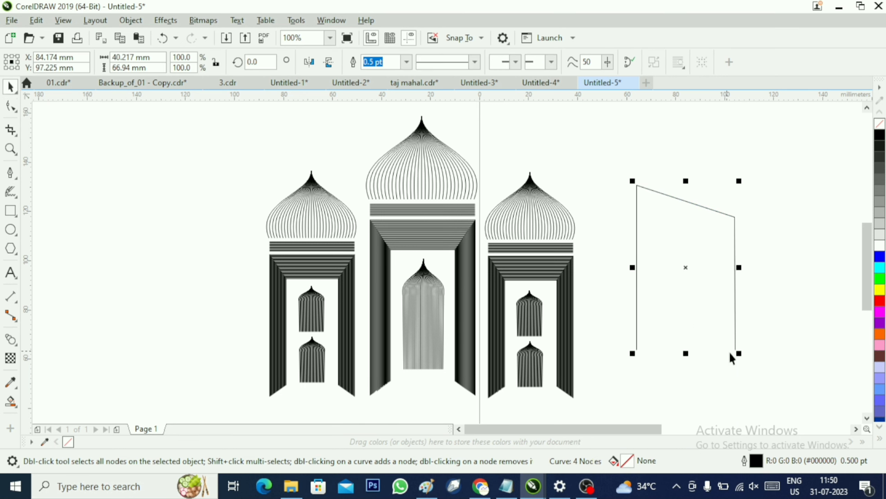
Place a smaller copy of the sloped outline inside it and blend the two outlines with 29 steps.
drag(739, 352, 684, 342)
click(803, 308)
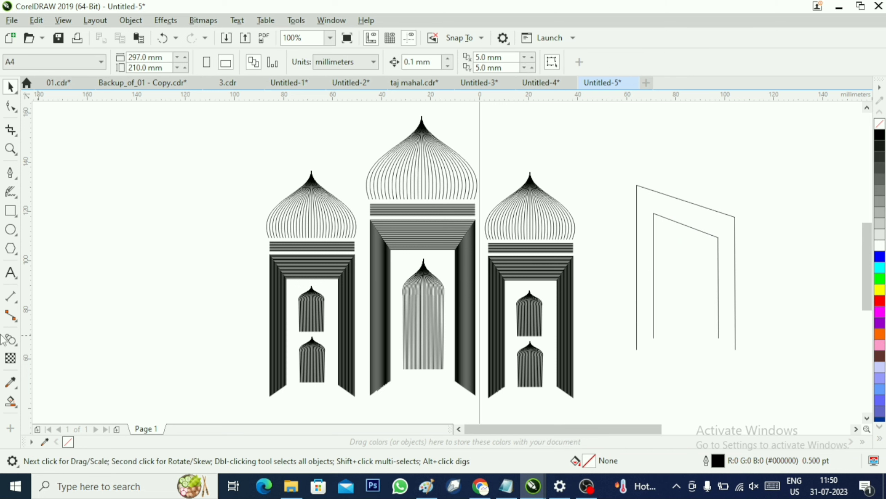
click(10, 339)
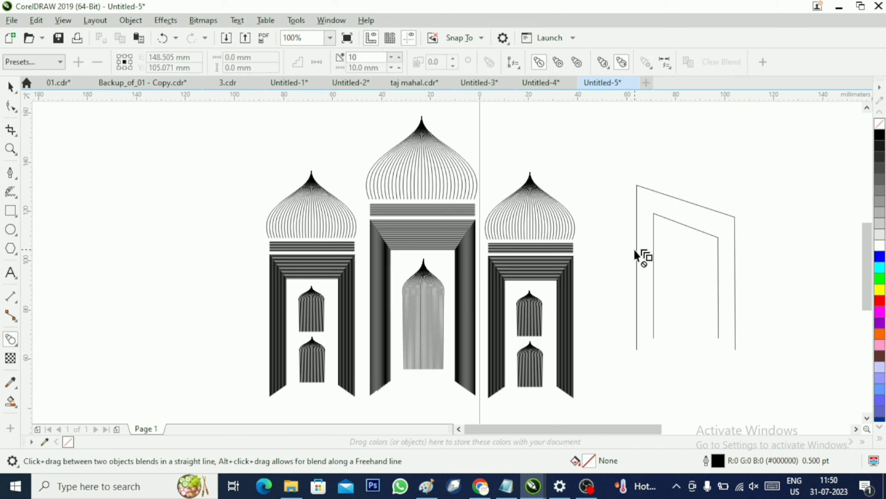
drag(637, 251, 657, 280)
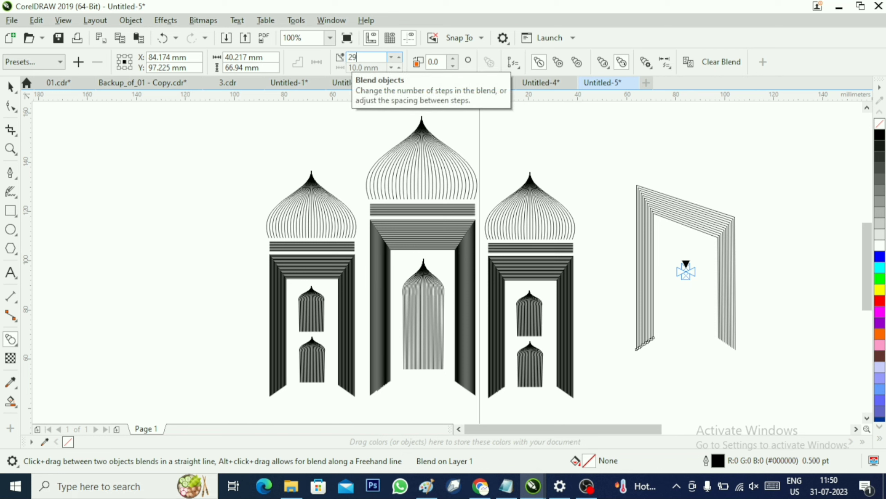
key(Return)
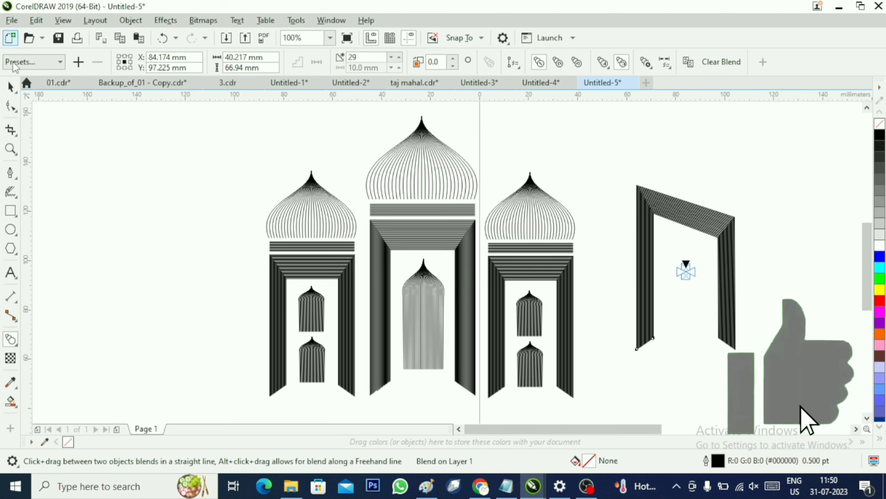
Group the blended sloped frame, move it beside the right tower with bases aligned and reduce its height to about 56.4 mm.
click(11, 86)
drag(608, 136, 776, 370)
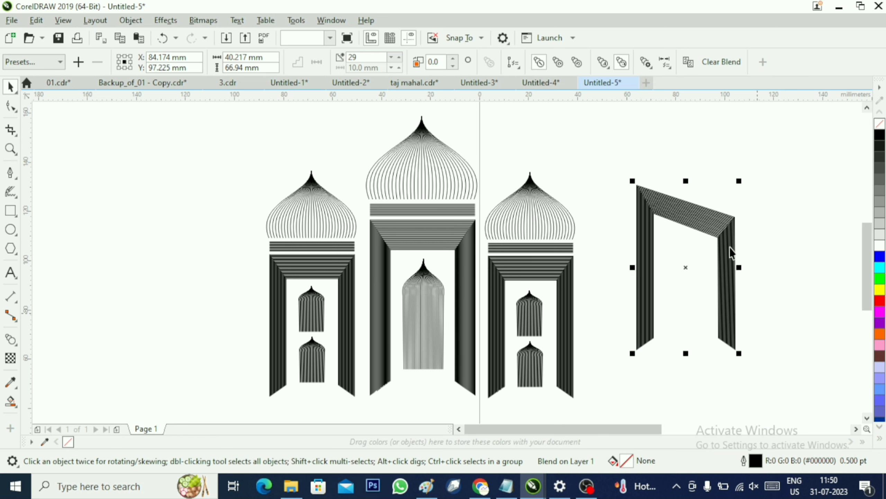
key(ctrl+g)
drag(716, 226, 660, 272)
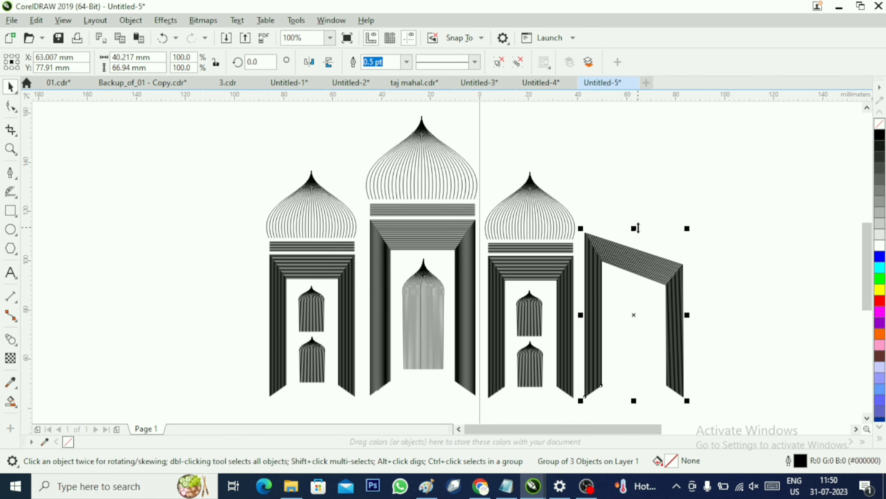
drag(633, 226, 635, 256)
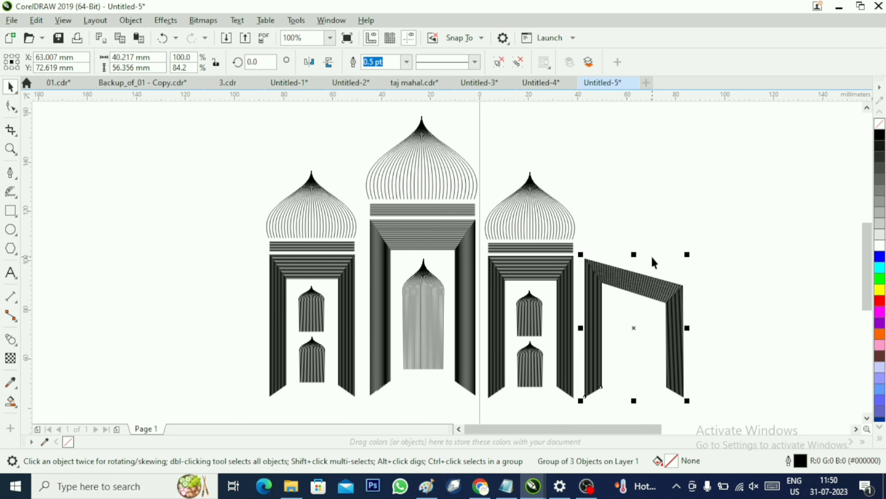
Copy the right tower's two stacked arches into the sloped frame.
click(673, 325)
click(531, 331)
drag(532, 356, 635, 333)
click(722, 339)
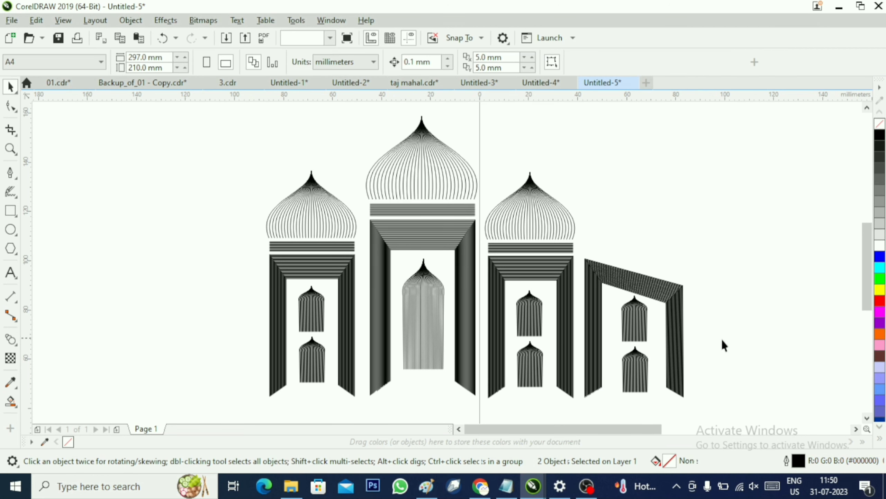
Mirror a copy of the sloped frame and its two arches horizontally and place it beside the left tower.
click(647, 283)
shift+click(637, 317)
shift+click(637, 371)
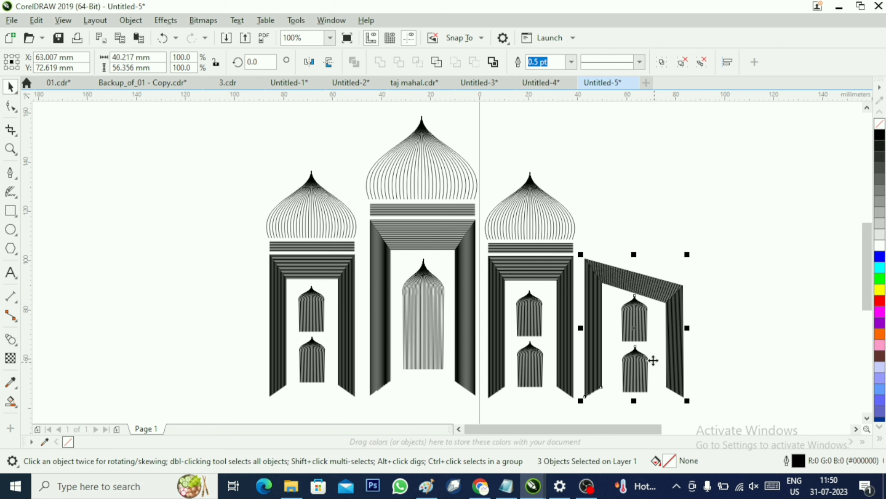
drag(688, 330, 526, 329)
drag(513, 288, 206, 287)
click(754, 277)
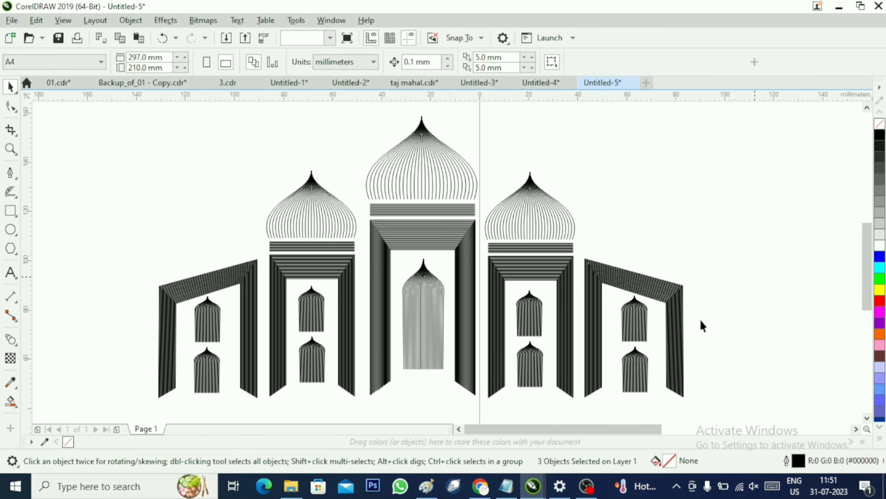
Draw a nearly horizontal line about 329 mm long under the whole building with the Pen tool and place a copy below it.
scroll(578, 257, down, 1)
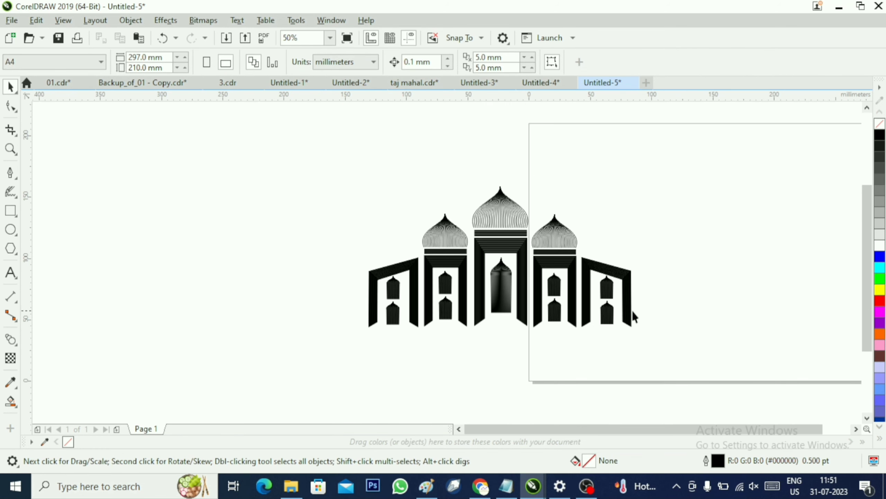
scroll(631, 308, up, 1)
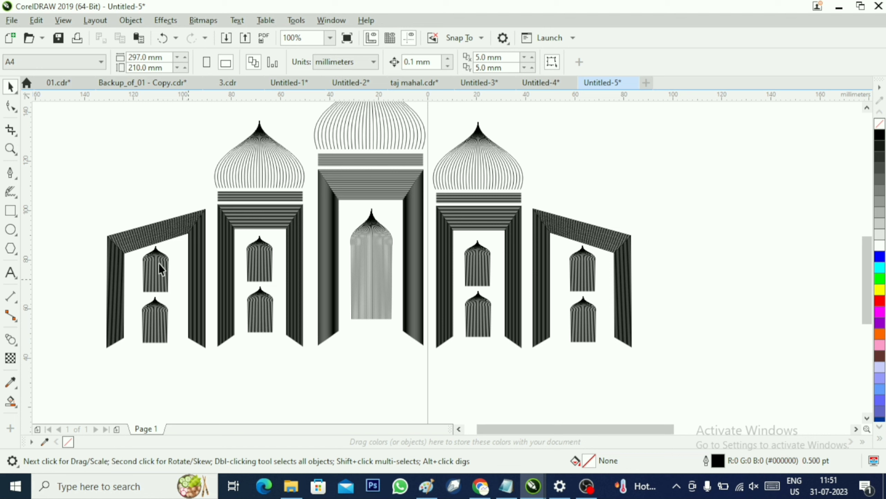
click(10, 173)
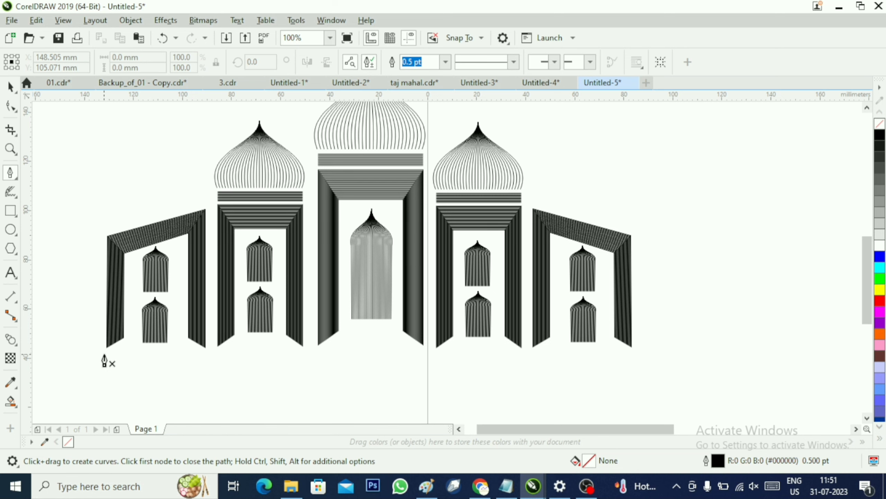
drag(488, 429, 435, 432)
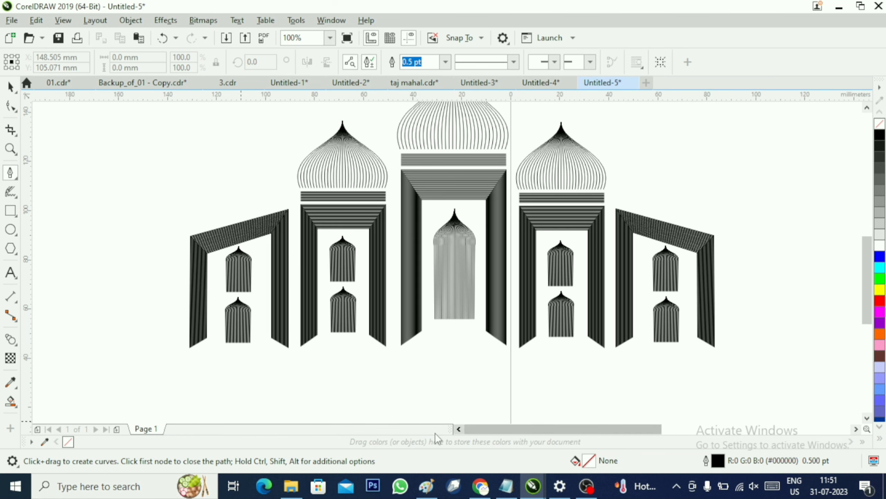
click(50, 358)
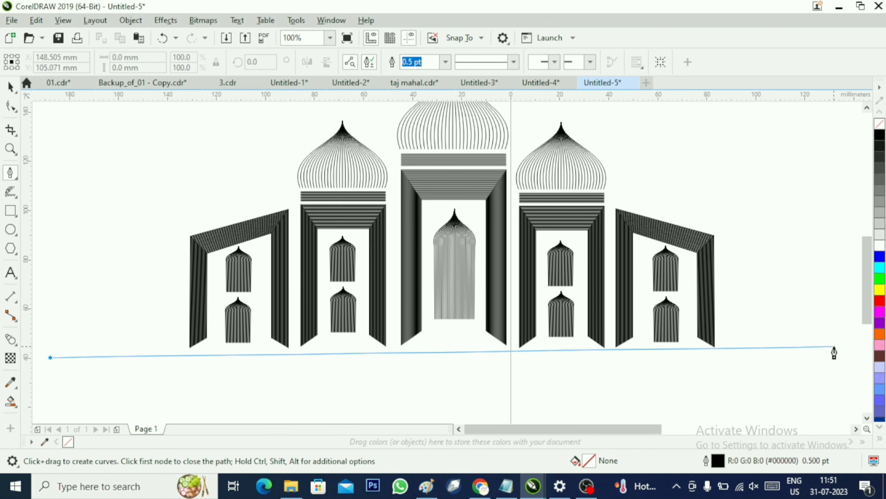
double_click(857, 355)
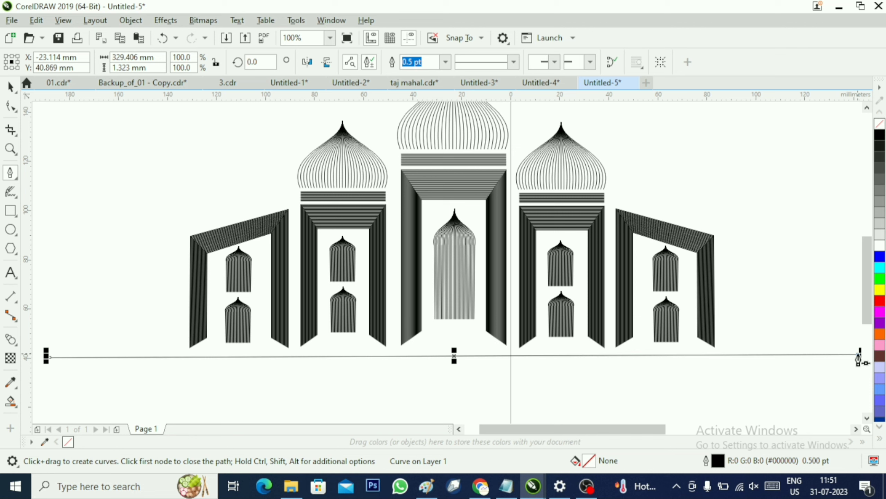
key(space)
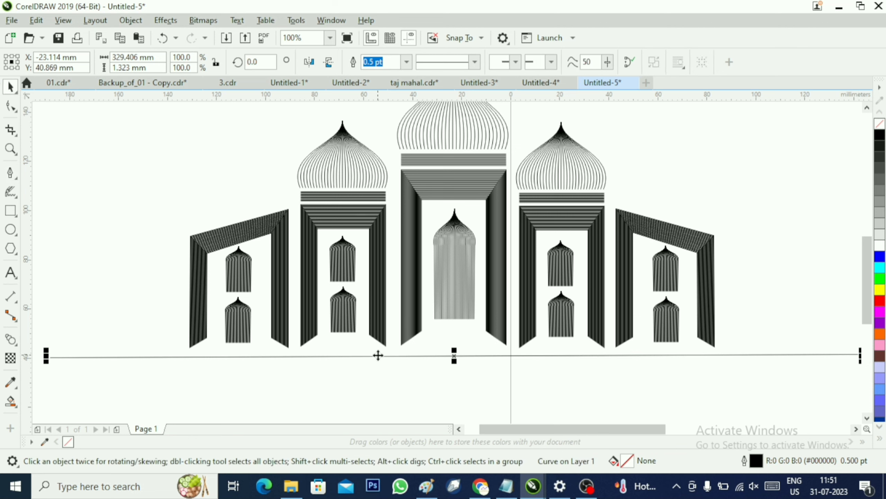
drag(378, 356, 378, 386)
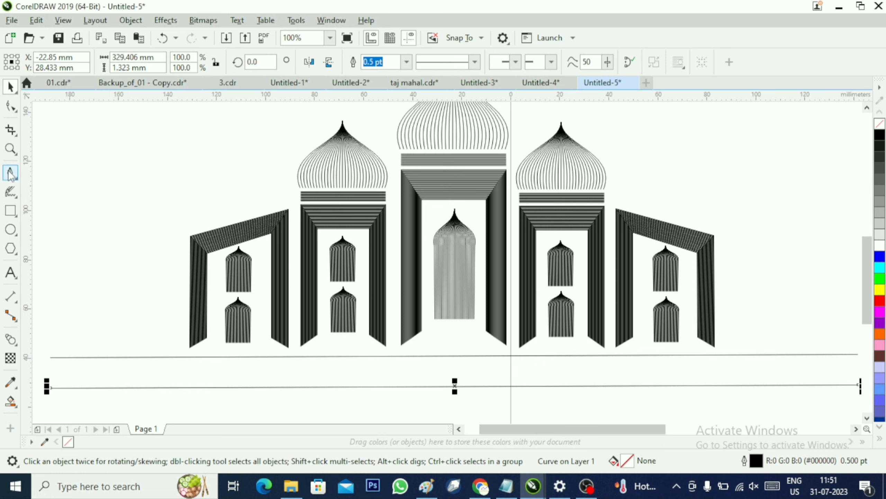
Add a node at the middle of the upper base line, break the line there and delete its left half.
click(10, 105)
click(452, 356)
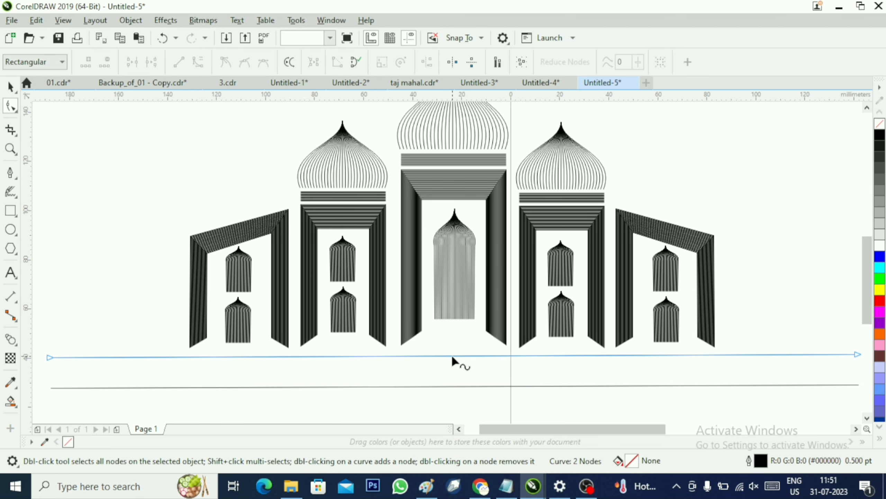
double_click(452, 357)
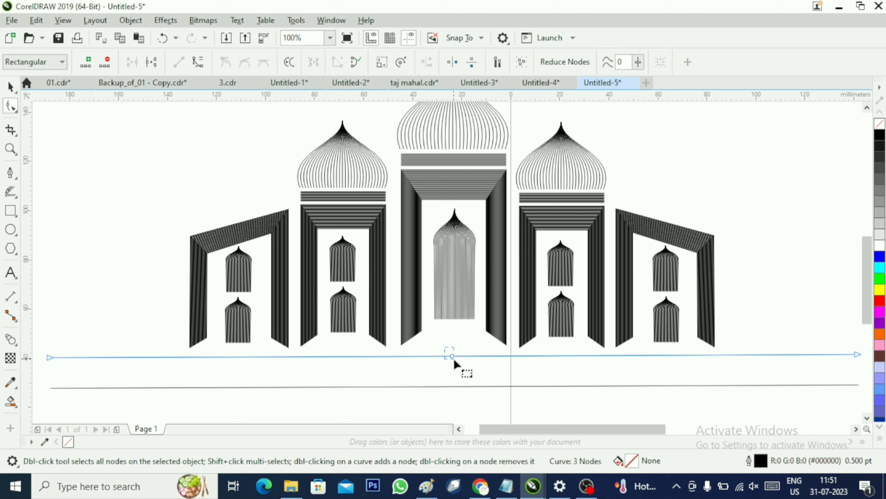
click(451, 354)
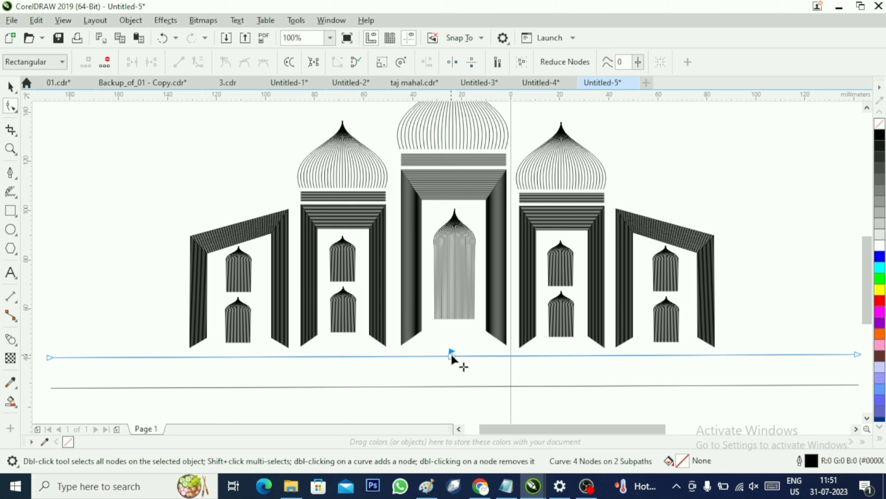
key(space)
click(10, 106)
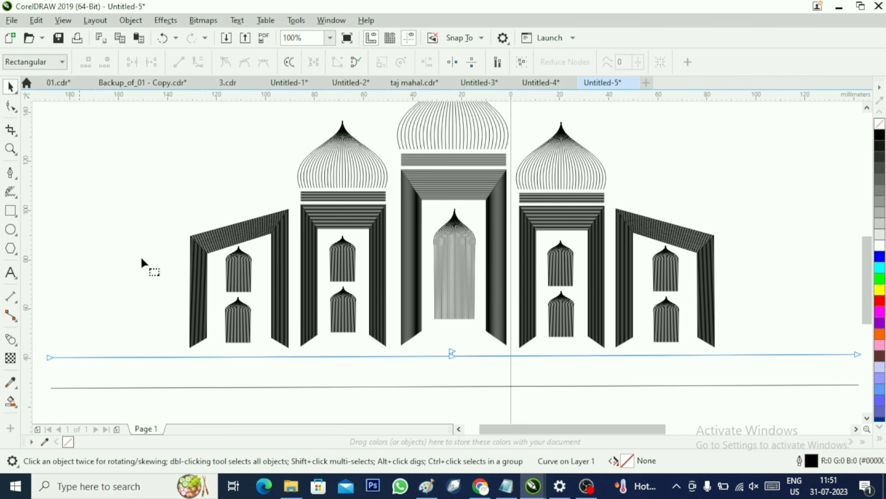
click(452, 356)
key(Delete)
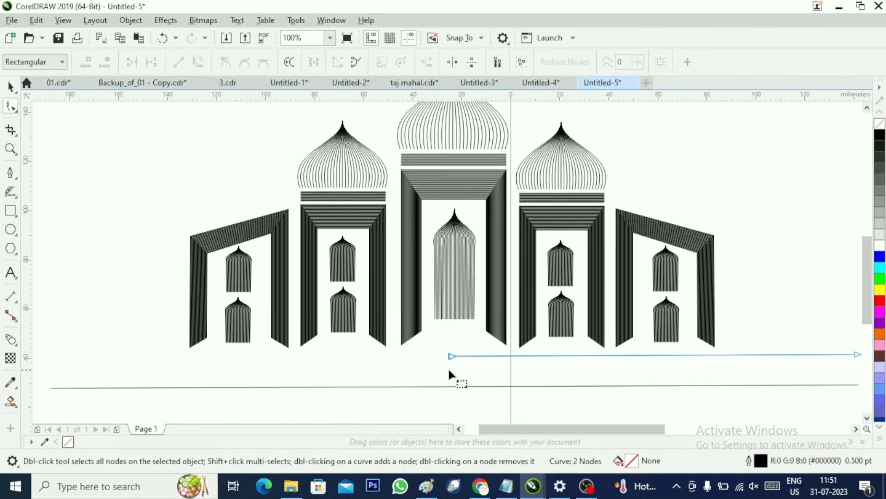
Break the lower base line at a new node near its middle and delete its left half.
click(443, 387)
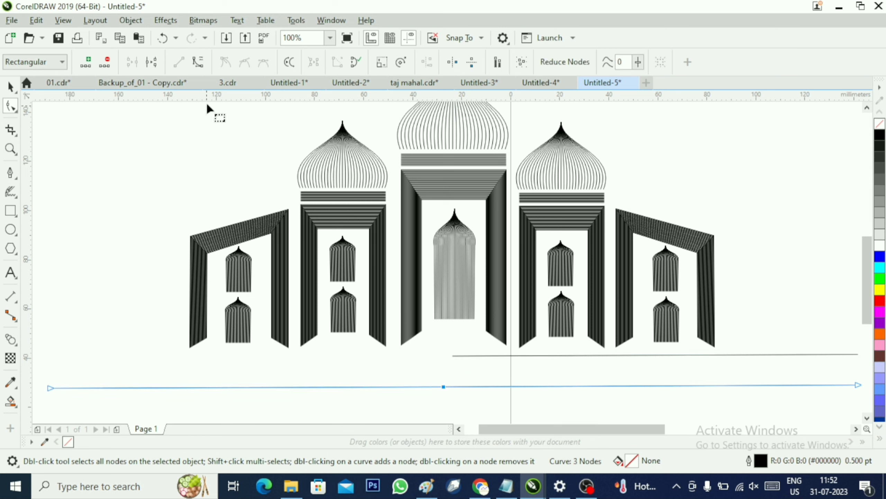
click(151, 62)
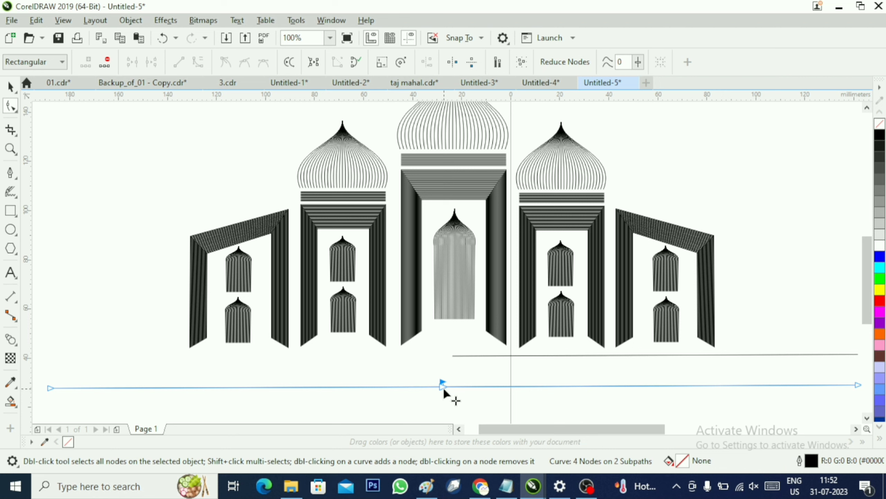
key(Delete)
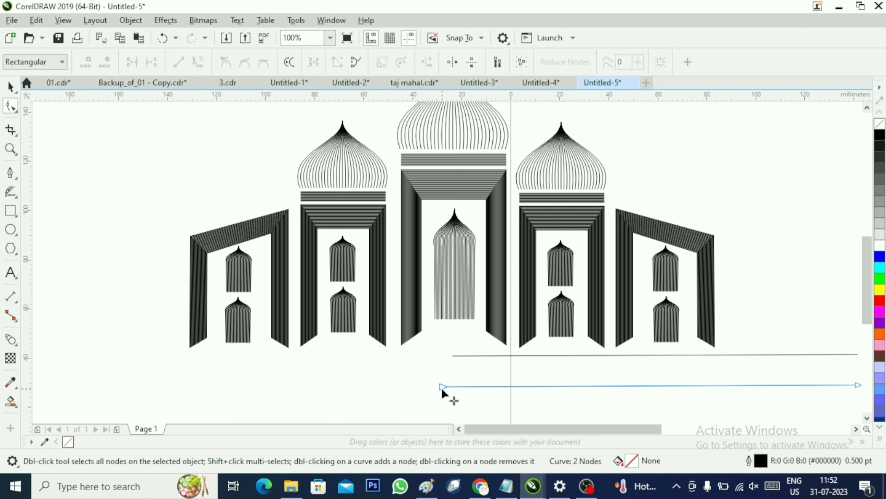
Shorten both base lines from their left ends, past the page's edge line, to a width of about 129 mm.
click(10, 87)
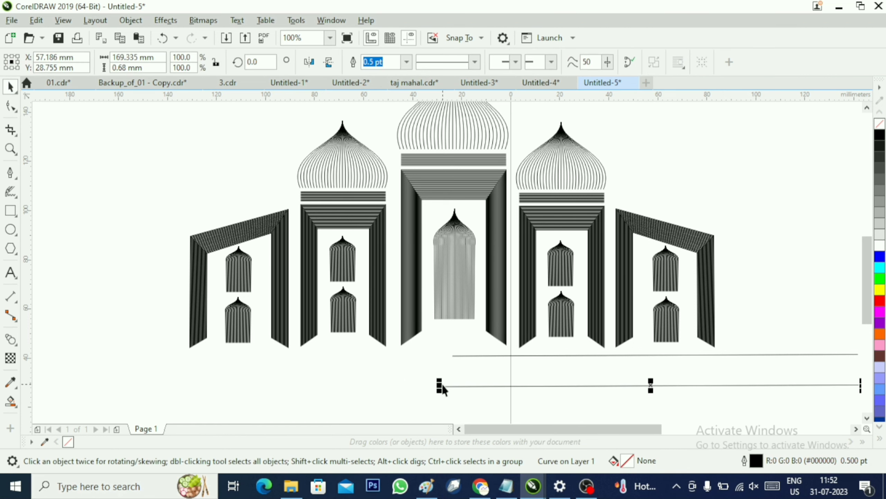
drag(439, 385, 510, 387)
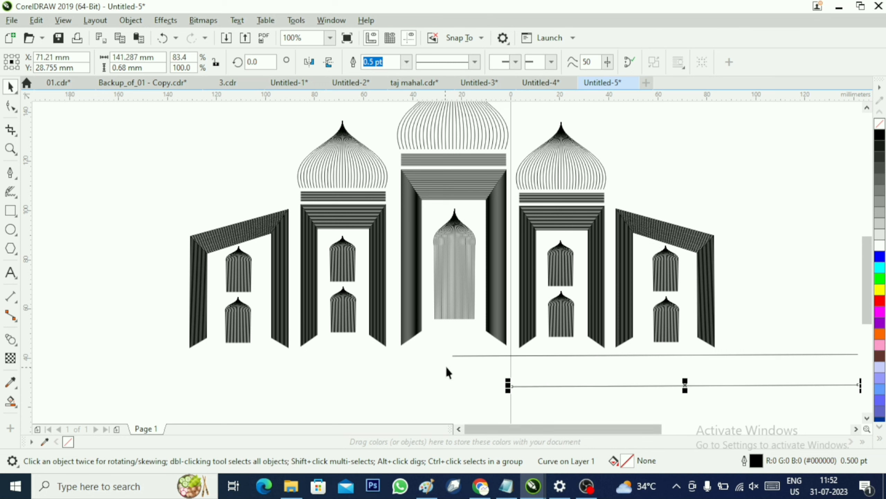
click(456, 355)
drag(454, 355, 515, 355)
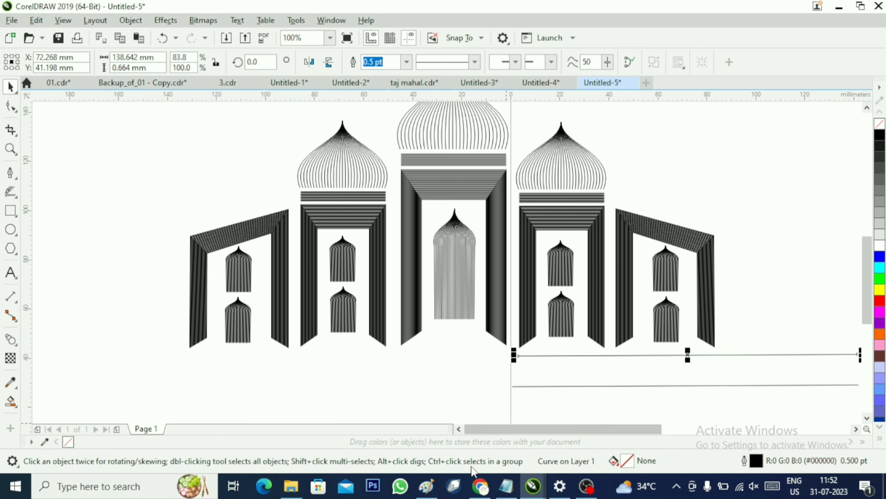
shift+click(516, 385)
Blend the two base lines into a strip with 20 steps.
click(11, 338)
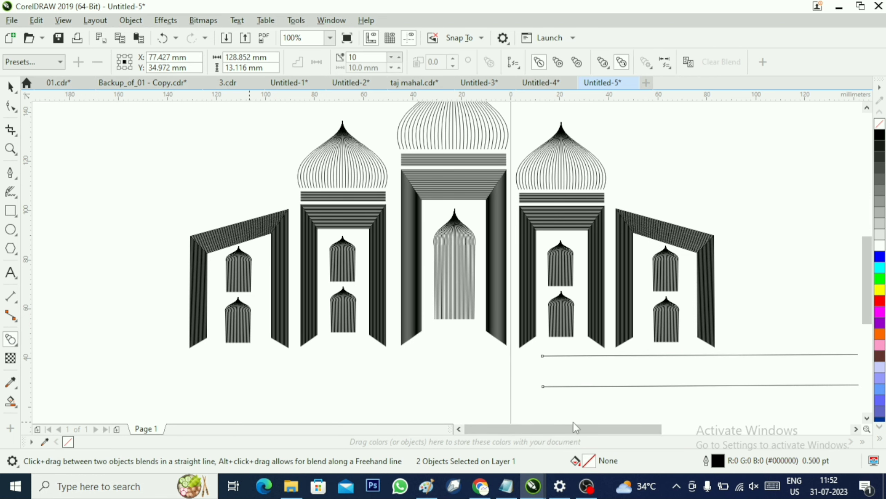
drag(605, 354, 604, 386)
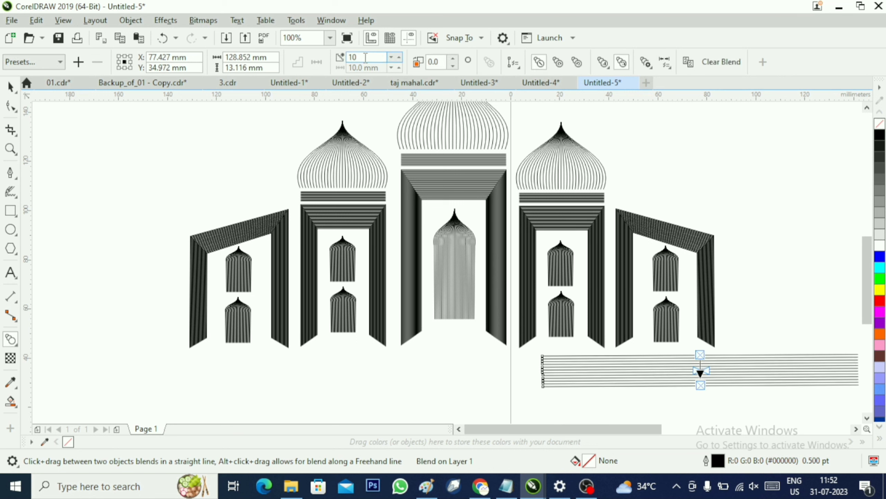
text(2)
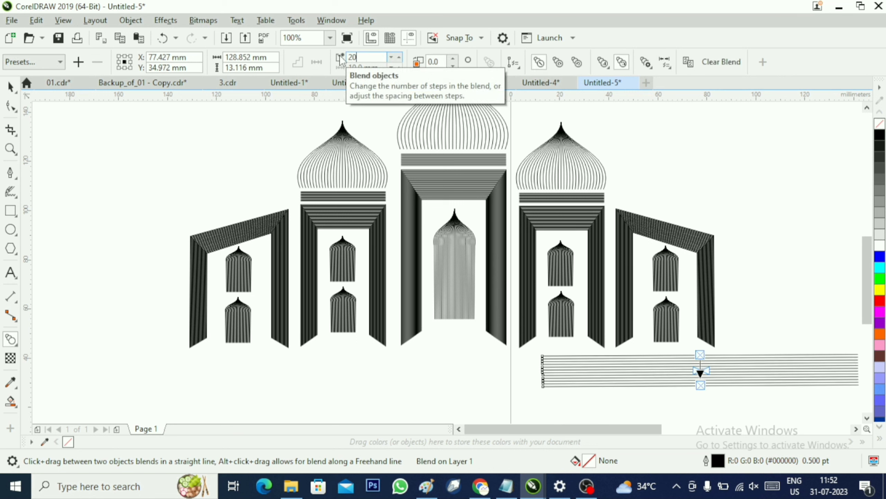
key(Return)
click(11, 87)
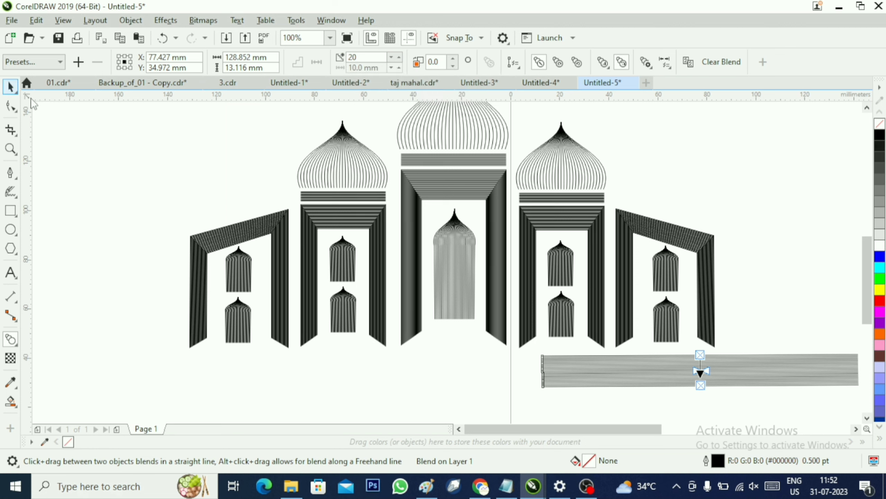
Place a horizontally mirrored copy of the blended base strip under the left wing and nudge it further left.
drag(860, 370, 275, 379)
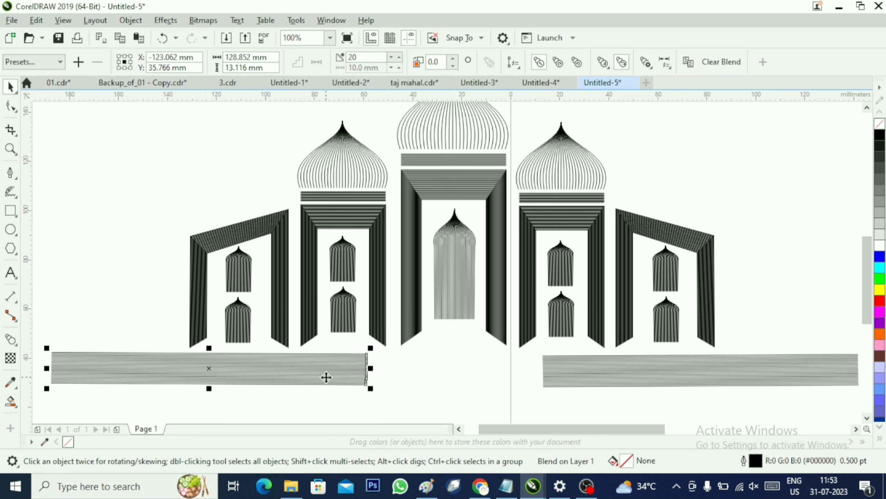
key(Left)
key(Left)
key(Left)
key(Left)
key(Left)
key(Left)
key(Left)
key(Left)
key(Left)
key(Left)
key(Left)
key(Left)
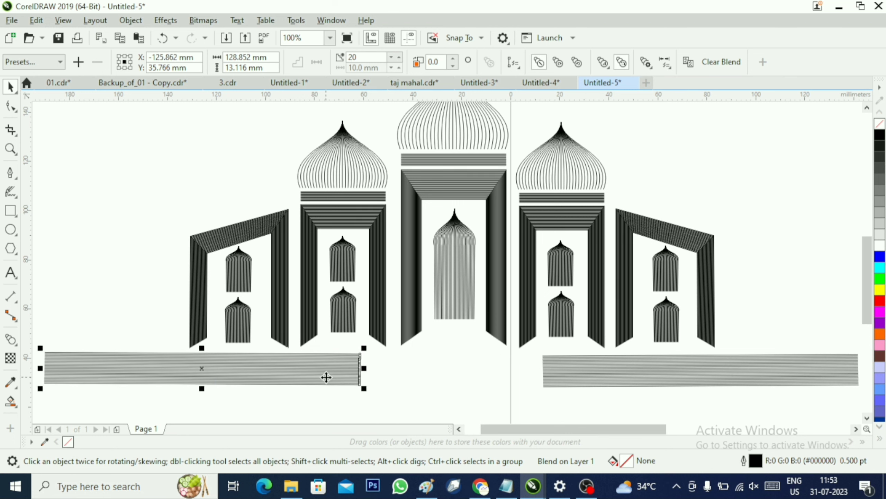
click(488, 387)
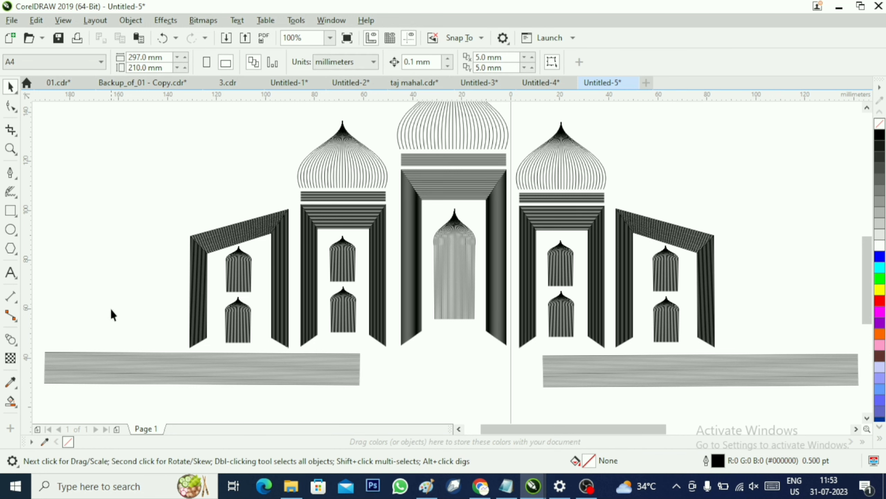
Stretch the left base strip outward from its left end to a width of about 148 mm.
click(459, 428)
click(459, 429)
click(287, 376)
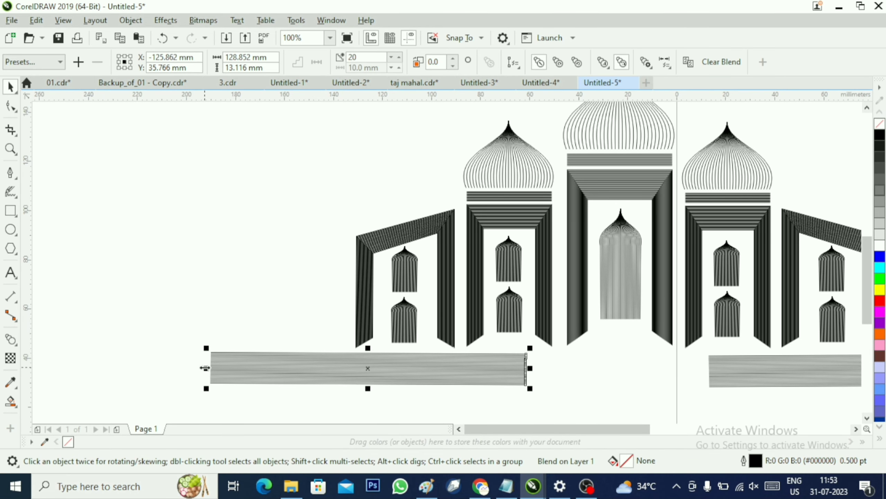
drag(205, 368, 155, 365)
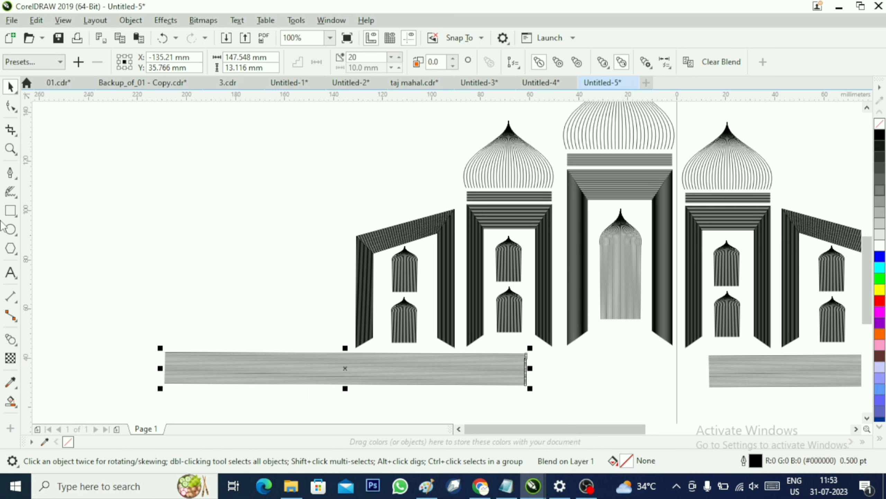
Draw two slanted lines about 83 mm tall above the left strip's outer end with the Pen tool, spreading apart downward.
click(10, 173)
click(190, 141)
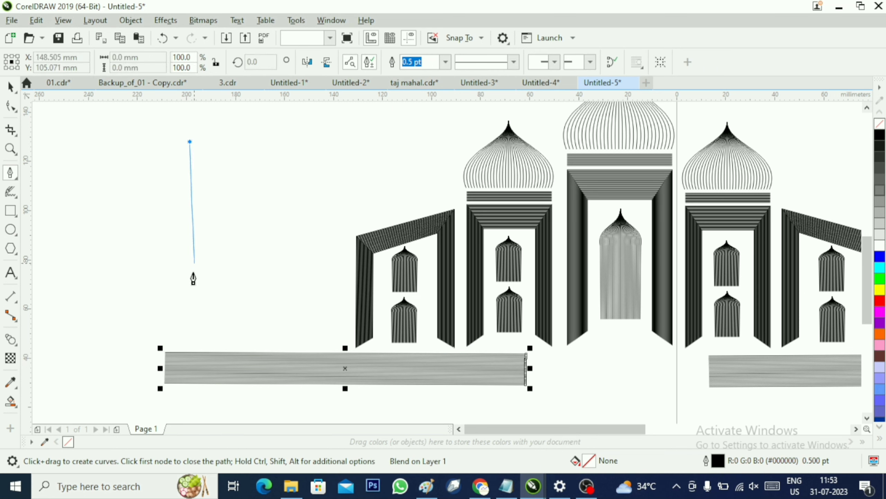
double_click(169, 348)
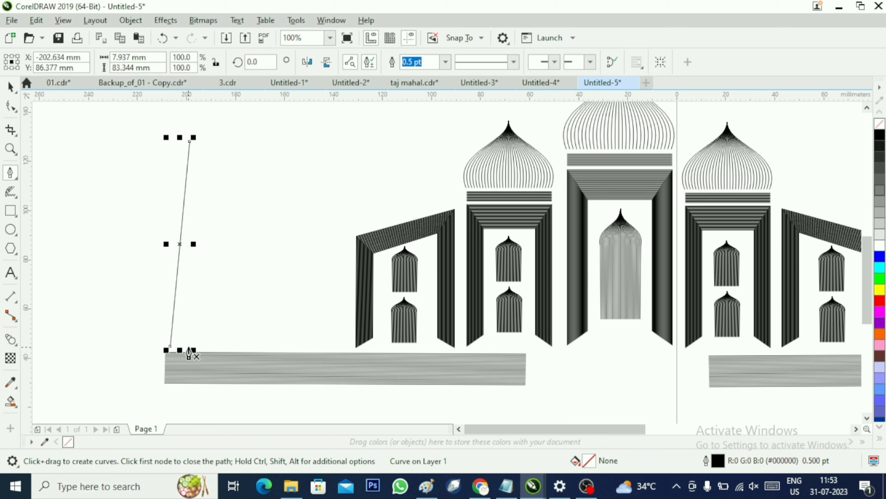
click(210, 142)
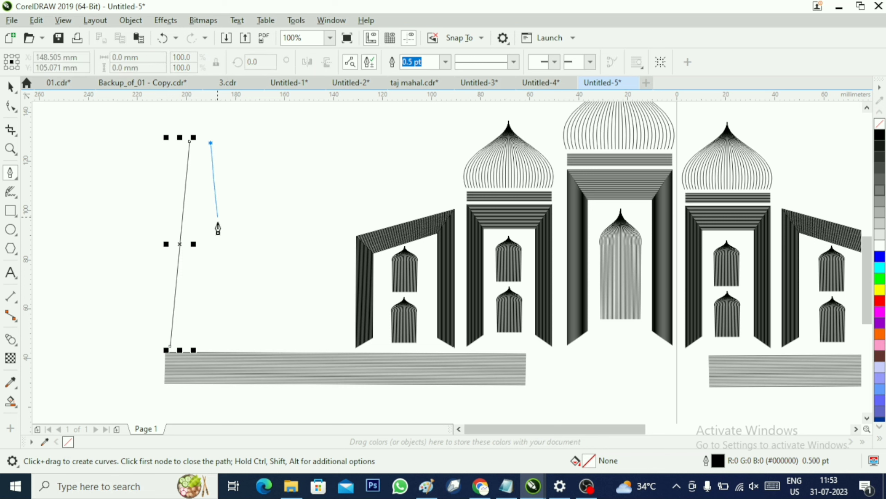
double_click(224, 351)
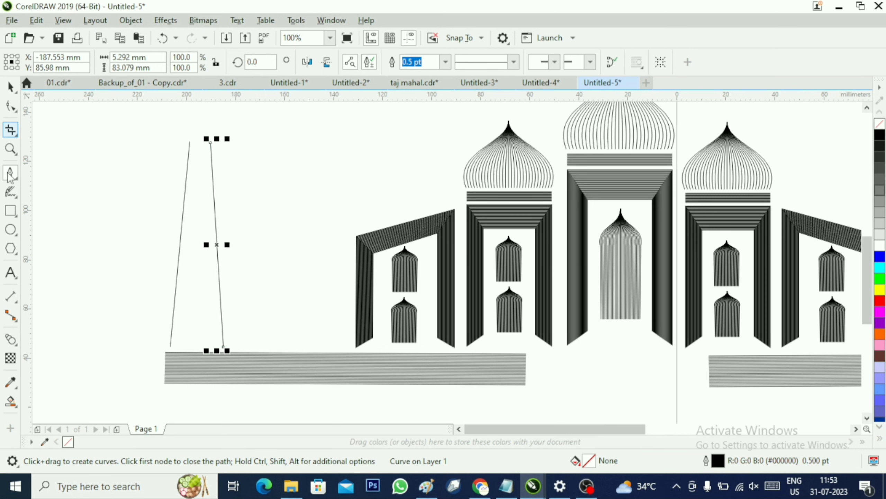
Tilt the left slanted line further so its foot reaches the outer end of the base strip.
click(11, 340)
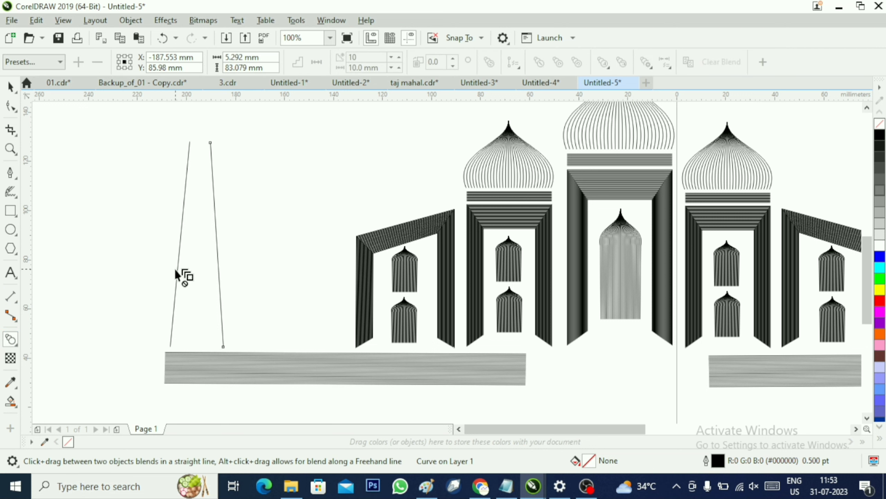
key(space)
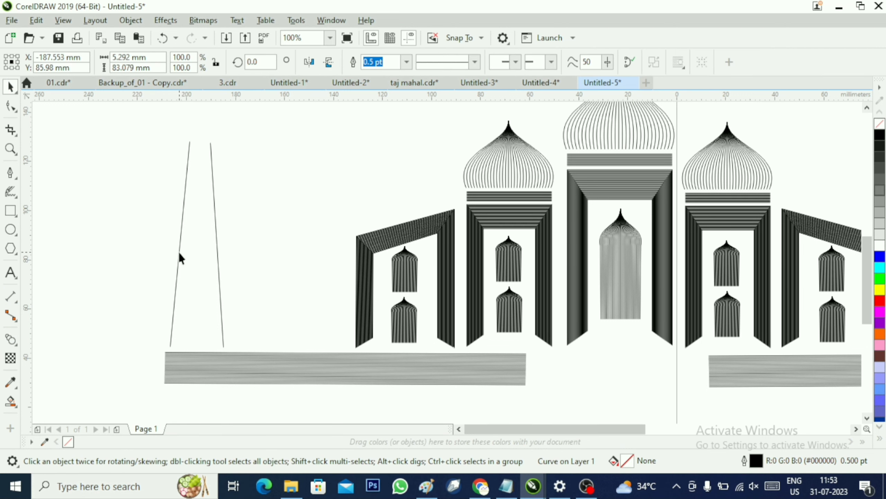
click(179, 252)
click(179, 252)
mouse_move(192, 353)
mouse_down()
mouse_move(183, 354)
mouse_move(192, 356)
mouse_up()
click(223, 323)
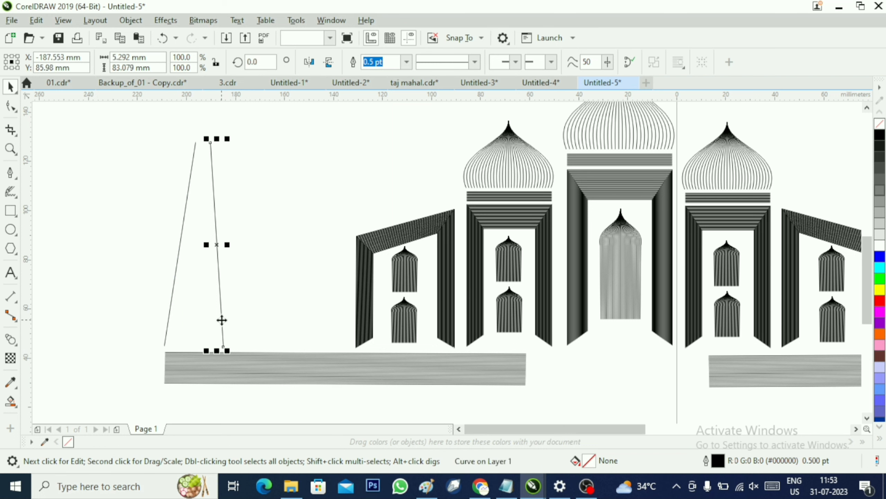
Blend the two slanted lines into a tapered minaret with 10 steps.
key(F10)
click(10, 338)
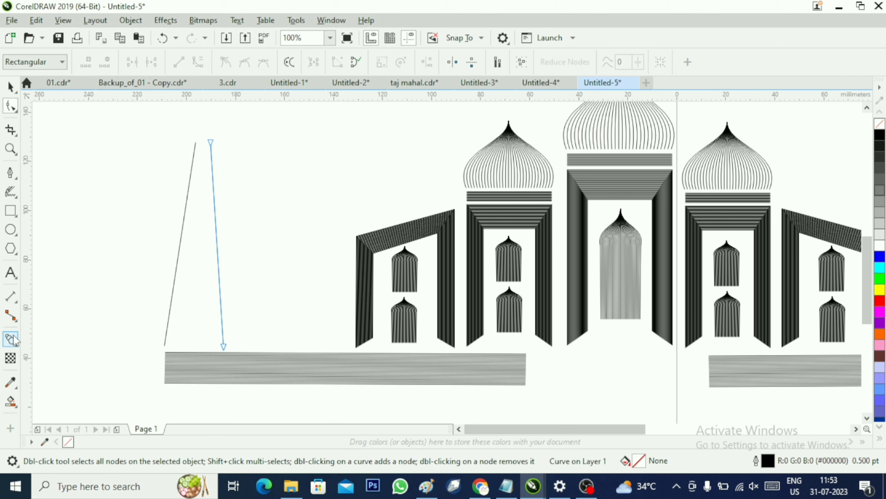
drag(174, 263, 219, 248)
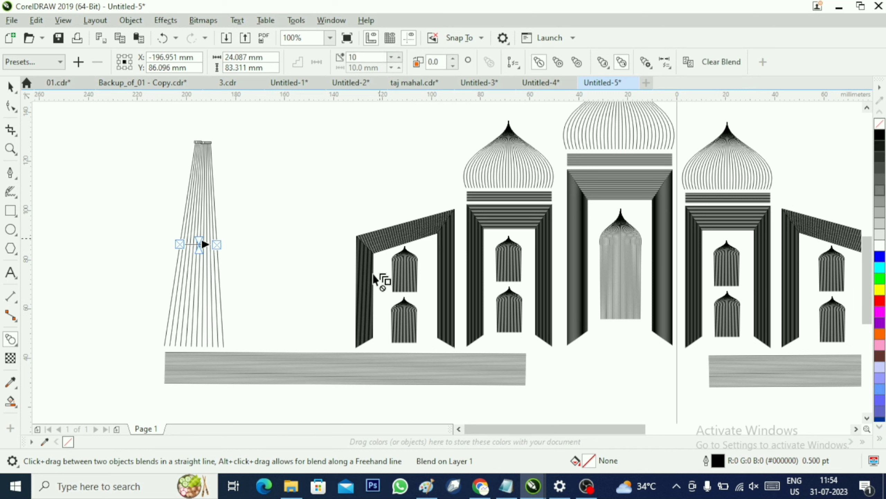
click(10, 86)
click(281, 235)
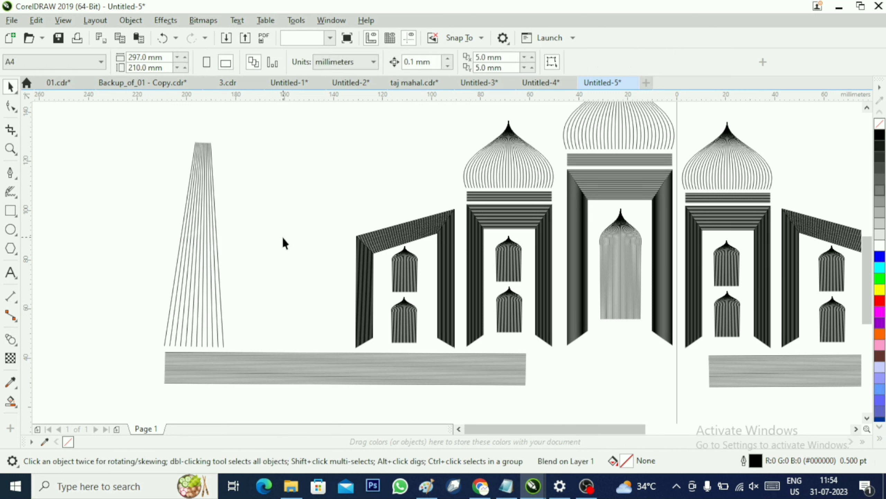
Increase the minaret's blend to 20 steps.
click(204, 227)
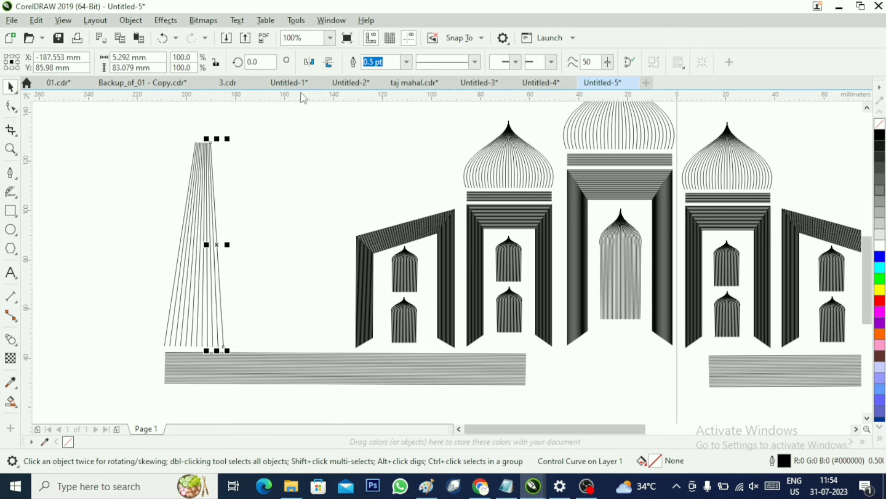
click(12, 340)
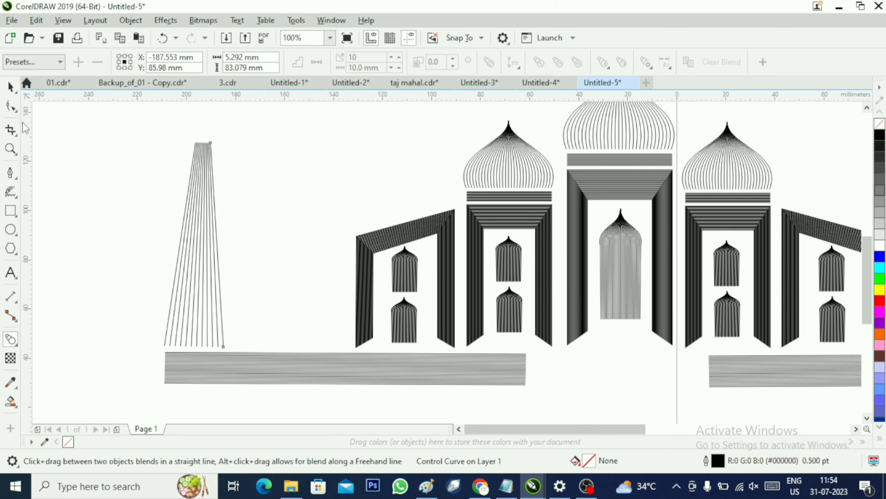
click(10, 87)
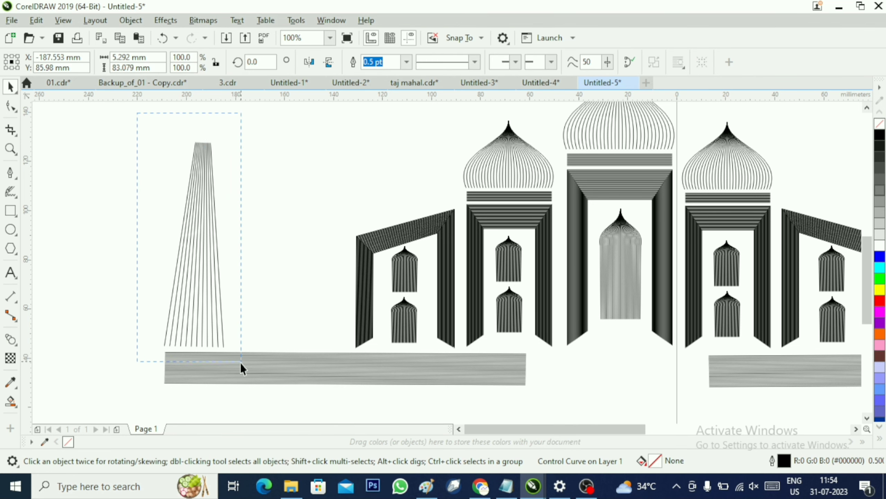
drag(241, 368, 250, 351)
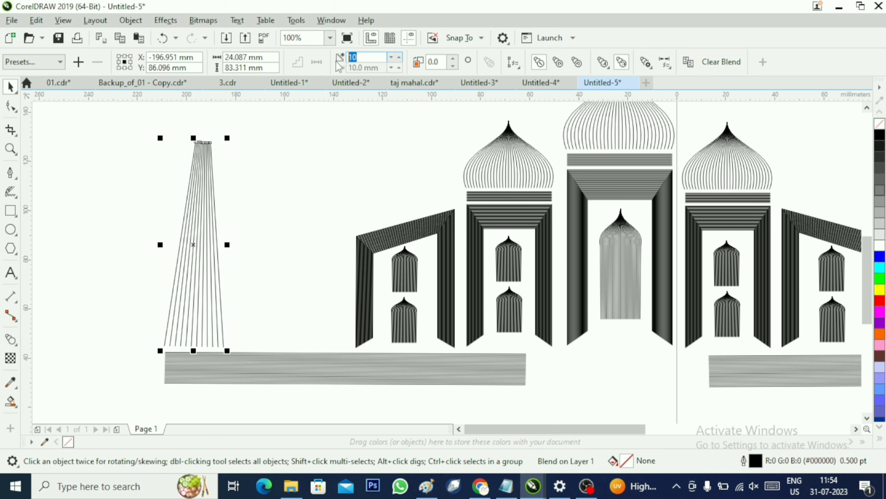
key(Return)
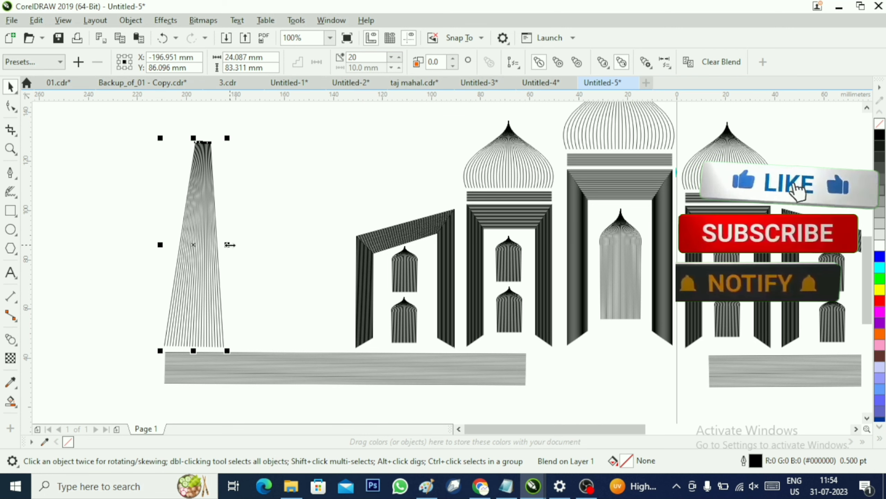
Narrow the minaret to about 20 mm wide and stand it on the outer end of the left base strip.
drag(227, 244, 227, 244)
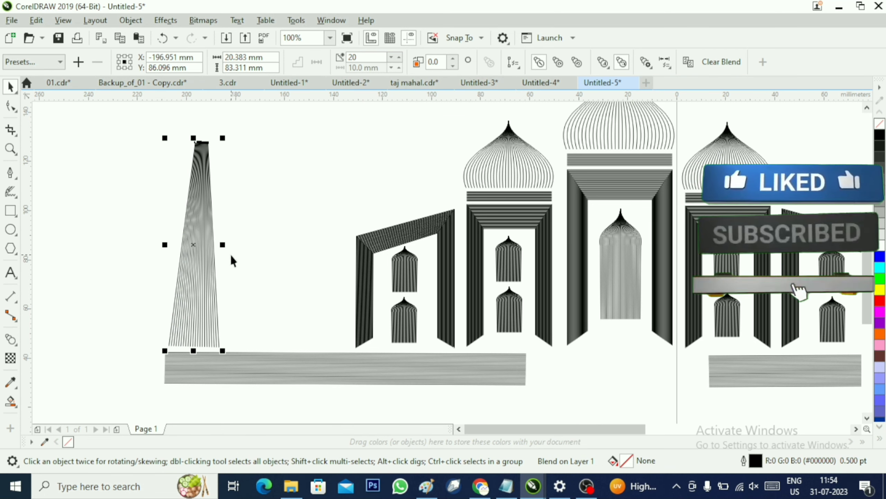
drag(223, 138, 223, 137)
drag(204, 303, 201, 311)
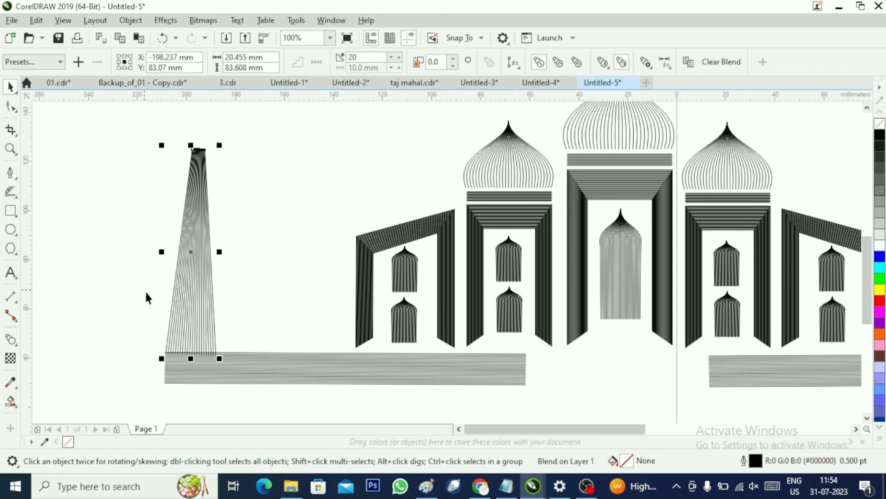
click(304, 346)
Draw a horizontal line about 32 mm long beside the minaret's top and place a copy about 8 mm below it.
click(72, 165)
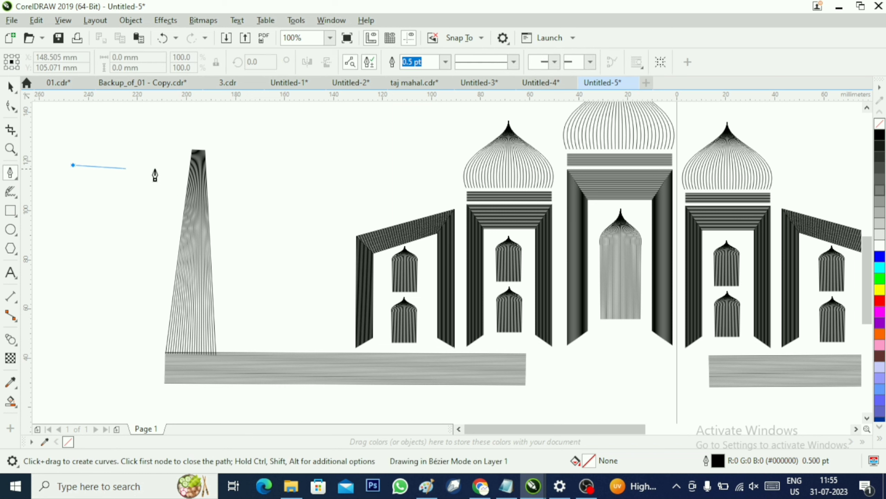
double_click(152, 165)
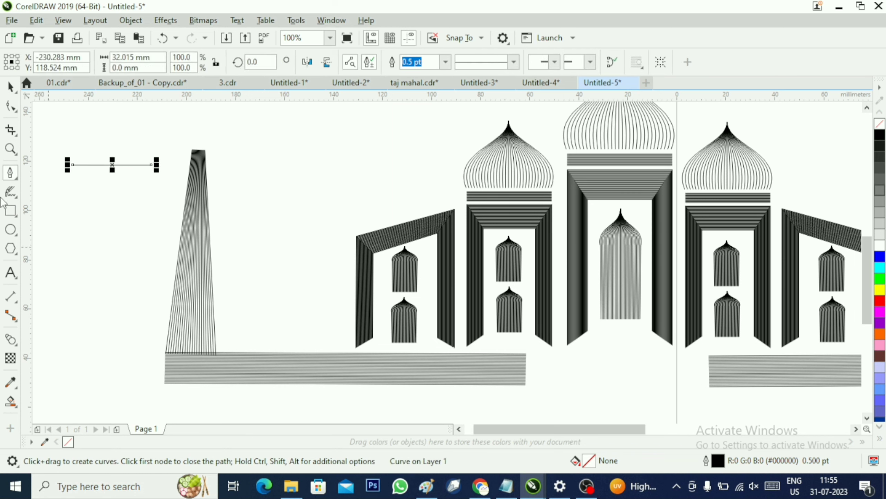
key(space)
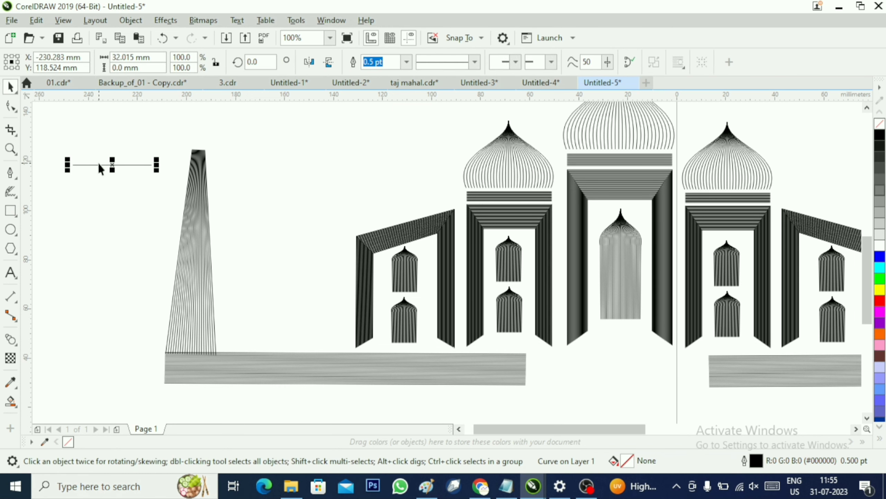
drag(105, 165, 112, 185)
Blend the two short horizontal lines beside the minaret into a dense band with 29 steps.
click(11, 338)
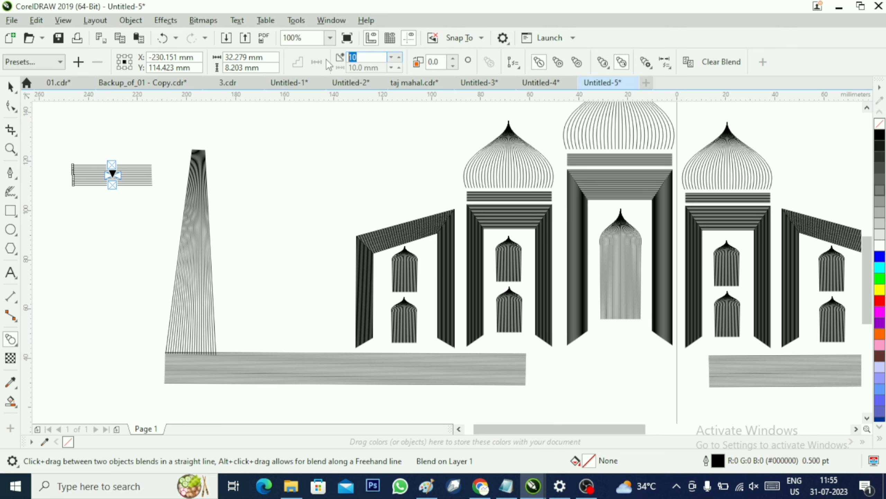
text(29)
key(Return)
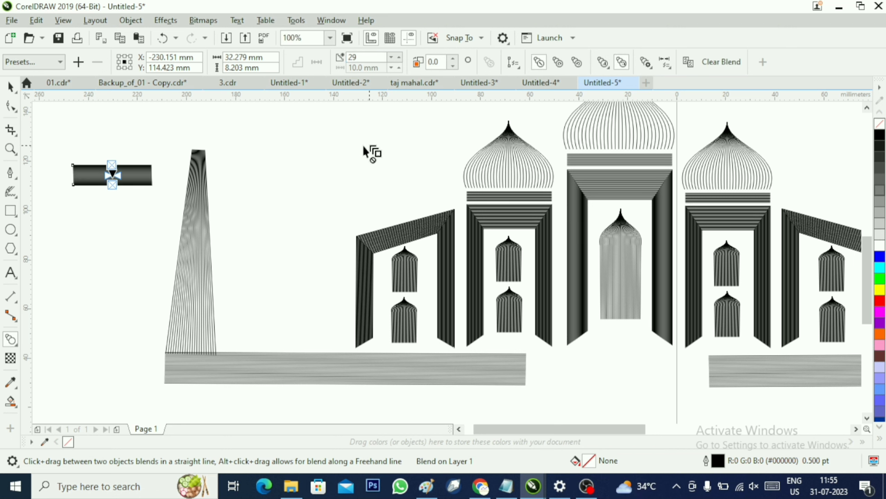
click(9, 88)
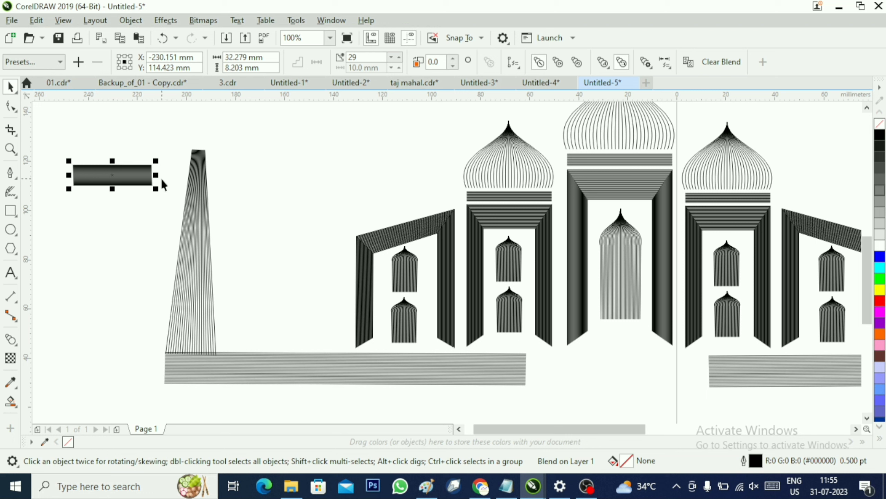
Shrink the dense band onto the minaret's upper part and place copies about 24 mm and 27 mm wide across its middle and lower parts.
drag(156, 175, 226, 271)
drag(199, 269, 226, 174)
drag(207, 171, 198, 237)
click(203, 319)
drag(202, 319, 202, 302)
Shift the minaret body slightly inward and slide the upper and lower bands sideways to centre them on it.
click(162, 341)
click(211, 156)
click(193, 238)
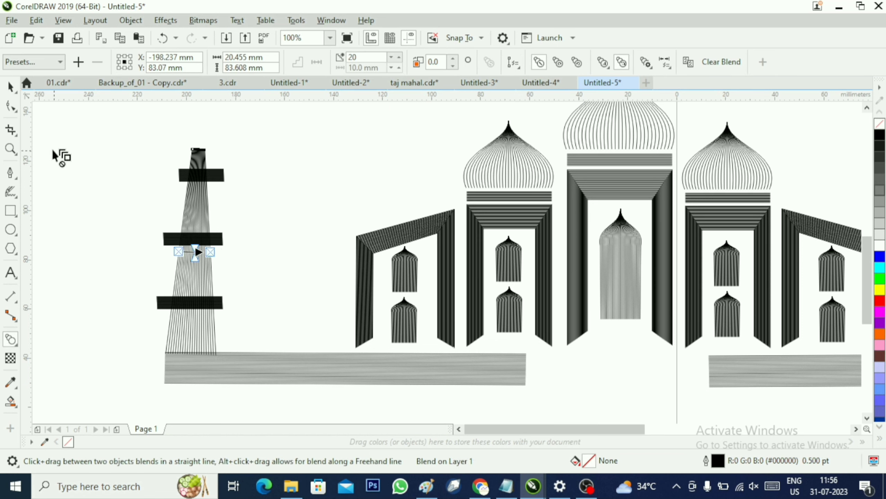
click(190, 252)
click(70, 174)
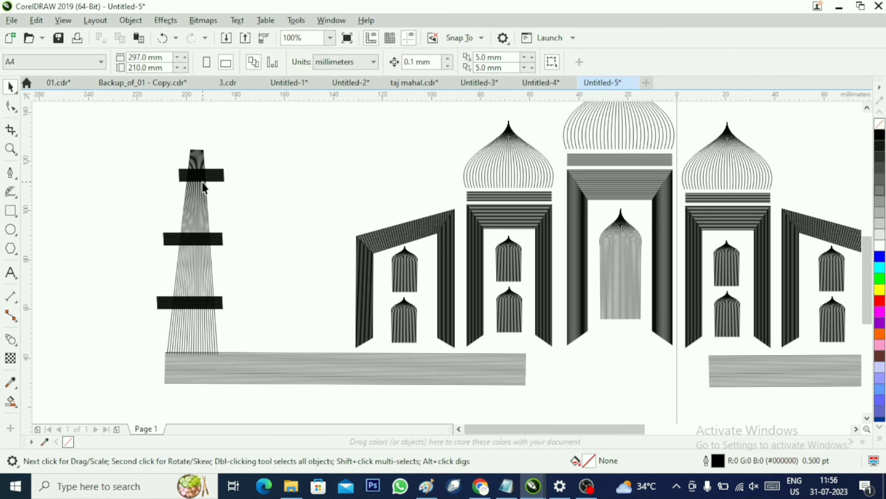
click(219, 174)
drag(220, 174, 211, 175)
click(224, 241)
click(225, 242)
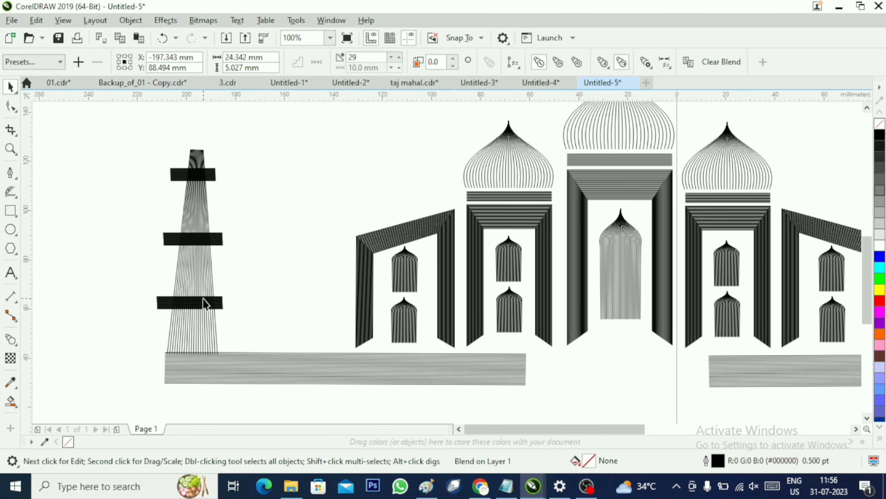
drag(227, 302, 231, 301)
click(237, 318)
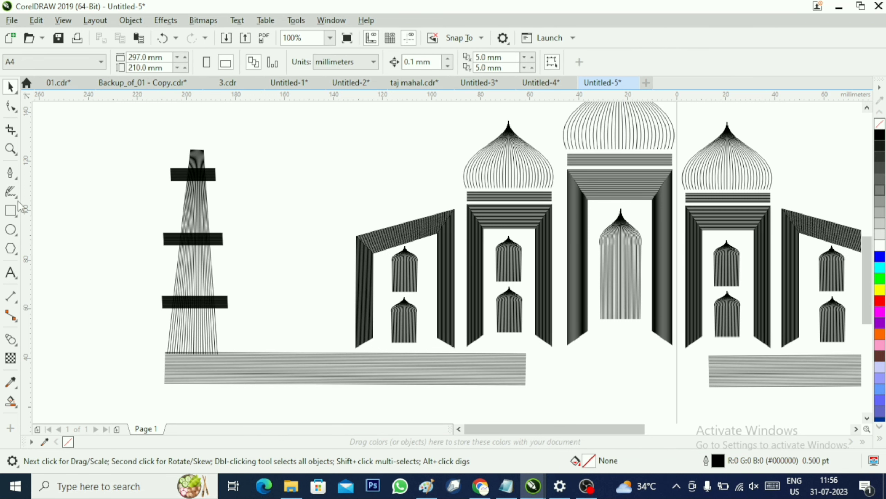
Place a copy of the left tower's dome on top of the minaret, reduced to about 10.6 mm wide and 9.7 mm high.
click(501, 167)
drag(505, 175, 381, 167)
drag(435, 188, 203, 137)
scroll(198, 144, up, 1)
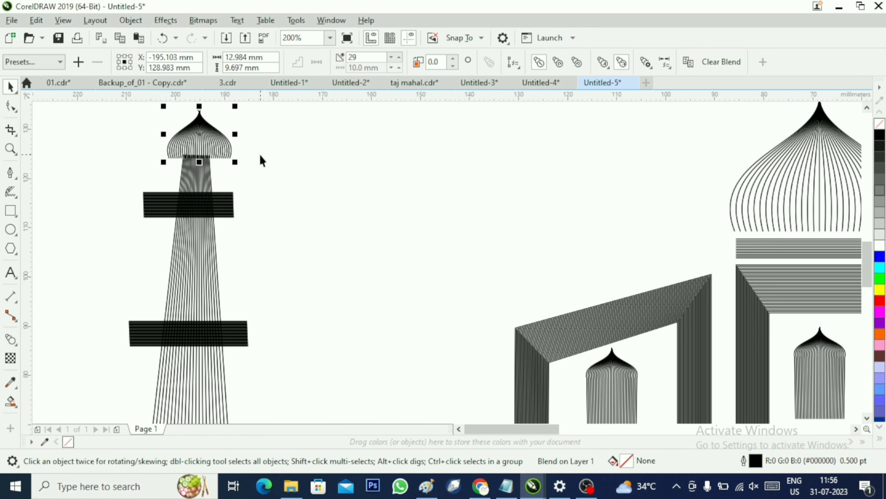
drag(240, 134, 207, 139)
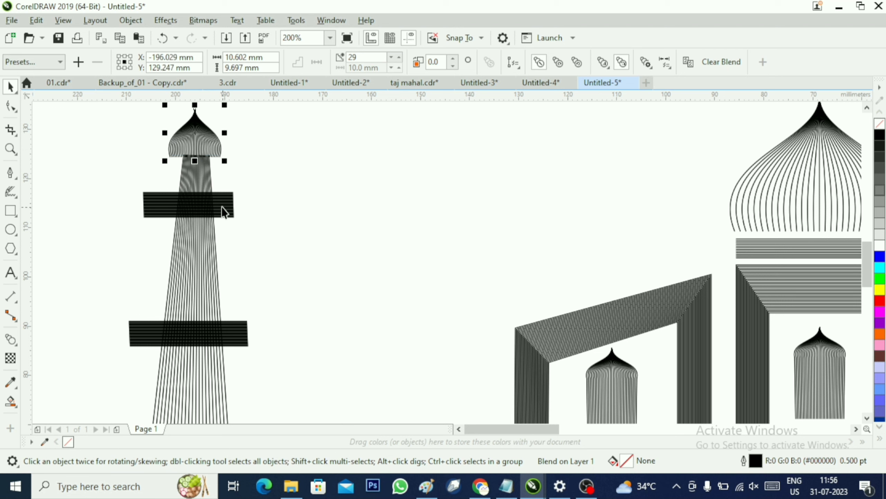
Fine-tune the horizontal positions of the minaret's upper, middle and lower bands so they sit centred beneath its dome.
drag(224, 206, 230, 206)
click(230, 333)
drag(231, 333, 251, 359)
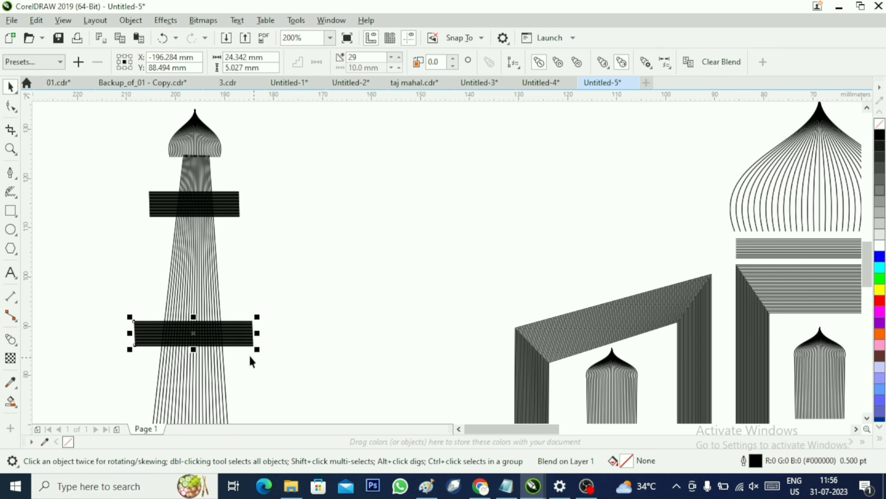
scroll(251, 358, down, 2)
drag(237, 396, 263, 389)
scroll(263, 389, down, 1)
click(269, 297)
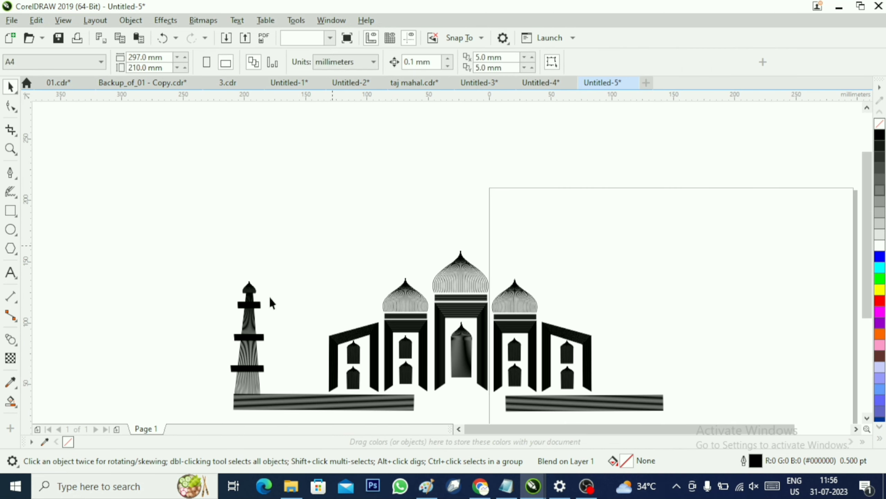
Copy the complete minaret and shrink the copy to about 18 mm by 63 mm on the base strip beside the left wing.
drag(161, 224, 236, 349)
drag(282, 396, 282, 399)
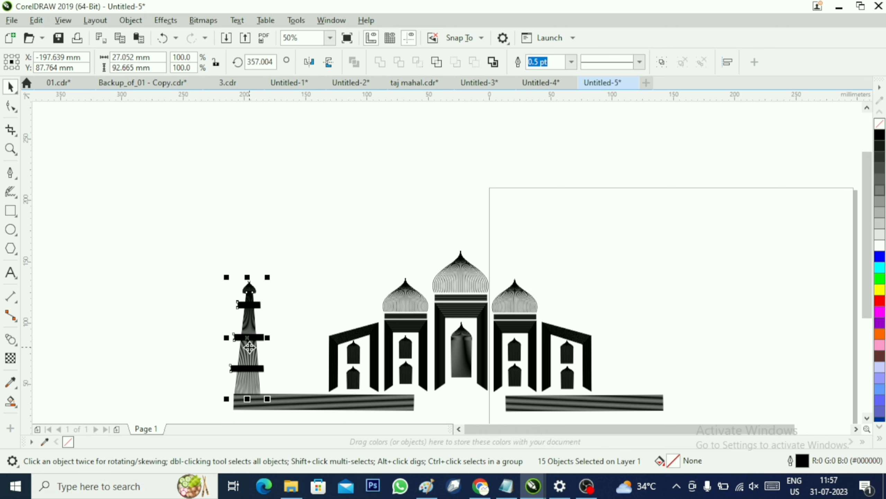
drag(251, 351, 297, 351)
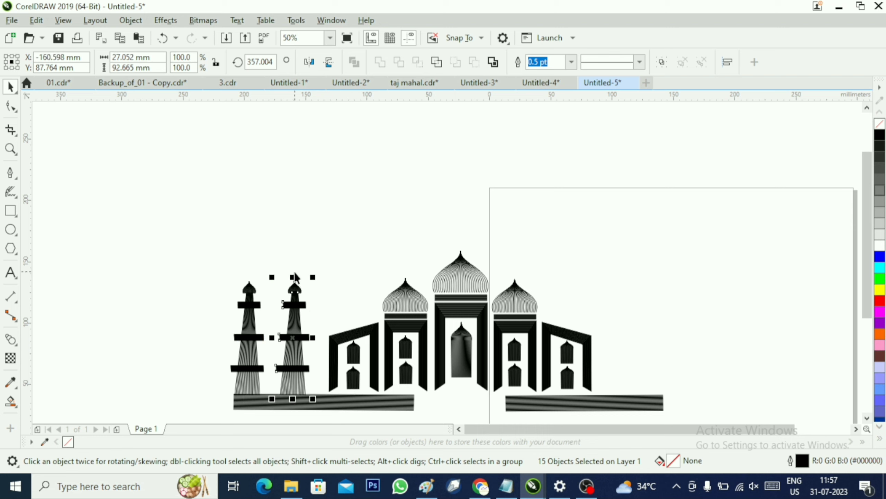
drag(271, 398, 306, 398)
drag(301, 356, 315, 367)
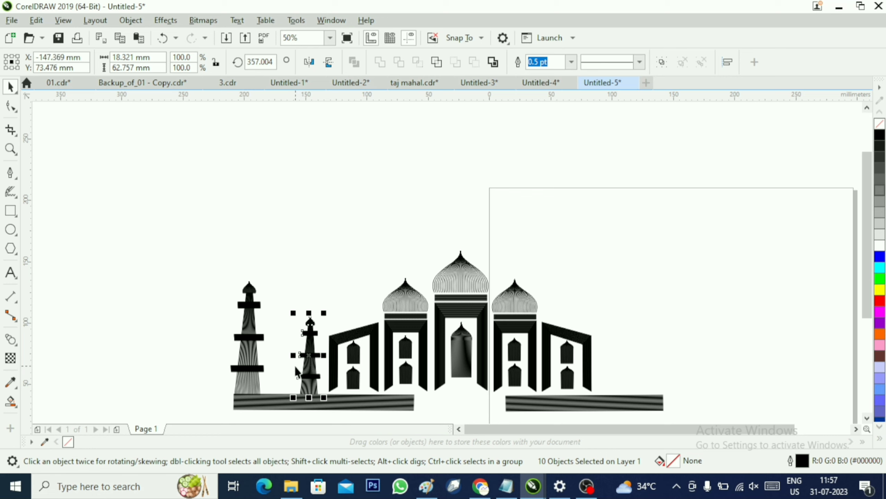
Move the large minaret closer to the small one and seat its foot on the left base strip.
click(247, 368)
drag(210, 261, 235, 312)
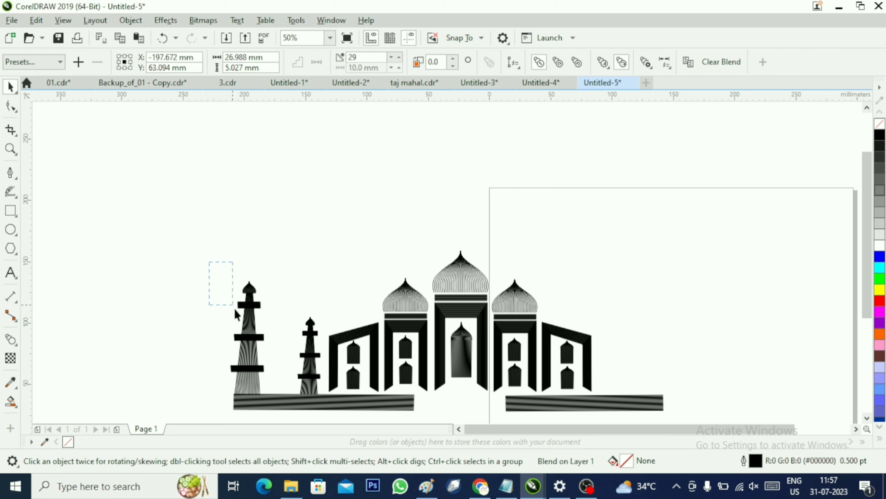
mouse_move(276, 388)
mouse_down()
mouse_move(276, 397)
mouse_move(263, 380)
mouse_move(274, 380)
mouse_up()
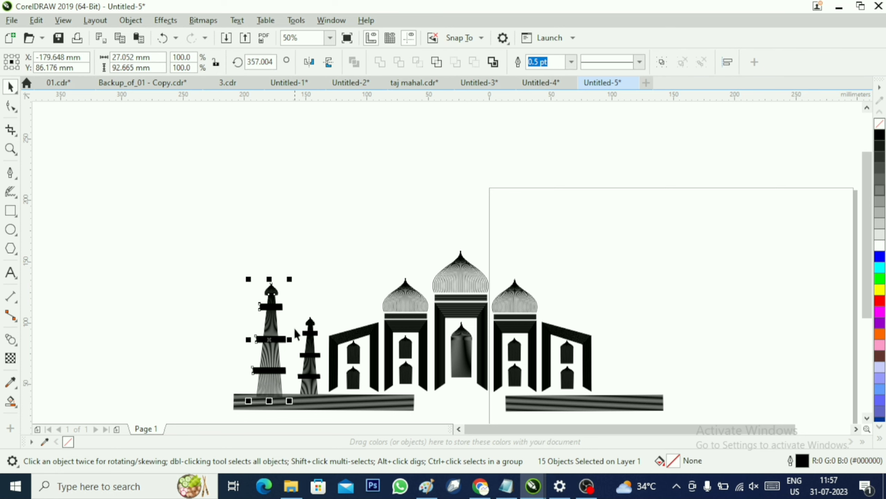
click(380, 384)
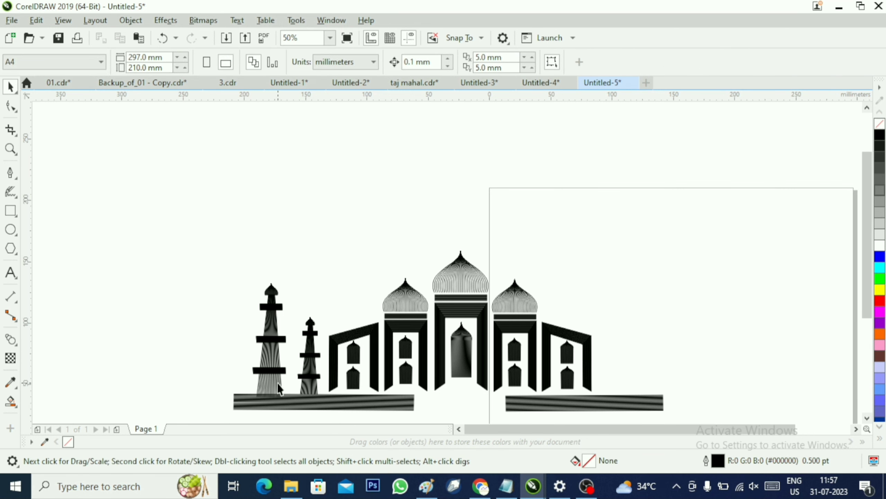
drag(291, 391, 295, 402)
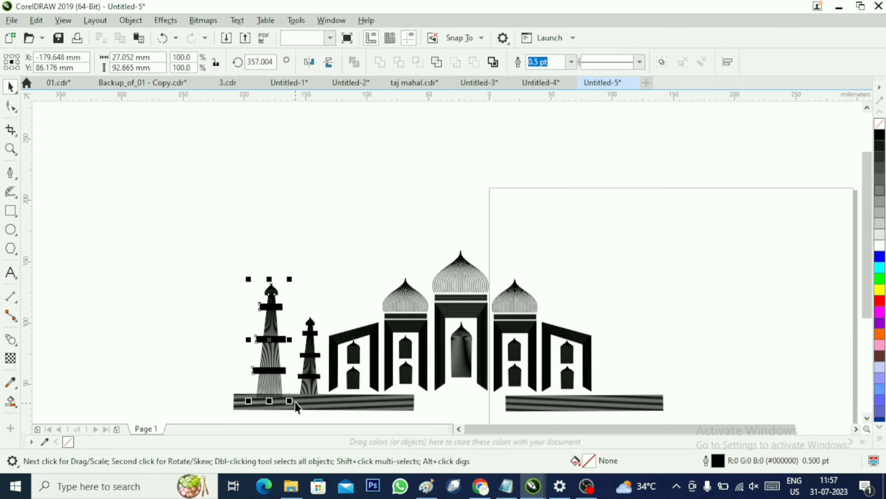
scroll(293, 396, up, 3)
drag(238, 368, 240, 362)
Make a horizontally mirrored copy of both left minarets and stand it on the outer part of the right base strip.
drag(173, 267, 210, 168)
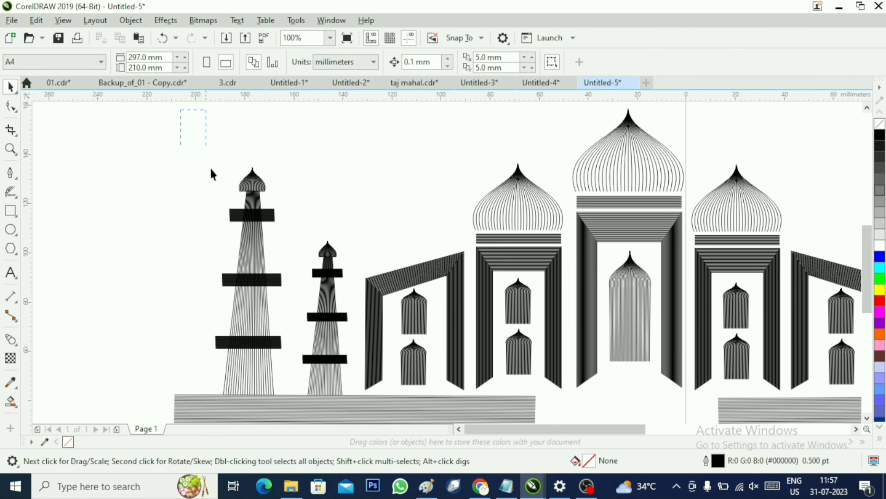
drag(358, 406, 358, 406)
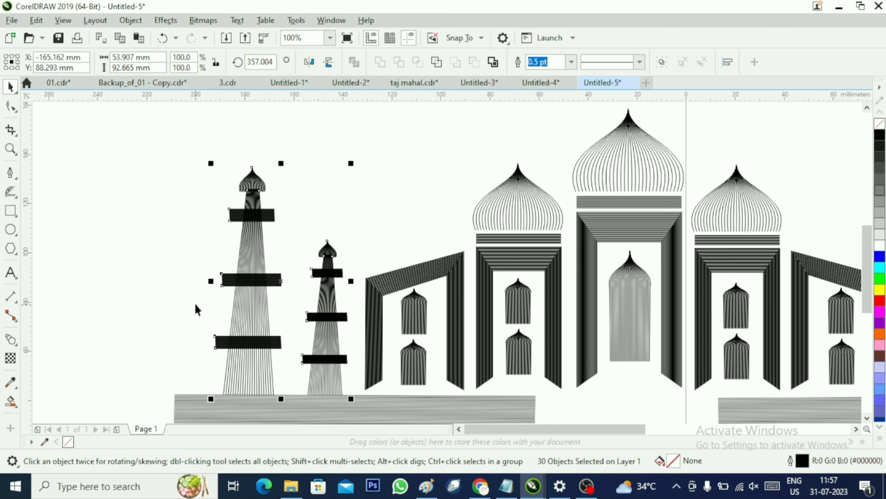
drag(211, 282, 483, 307)
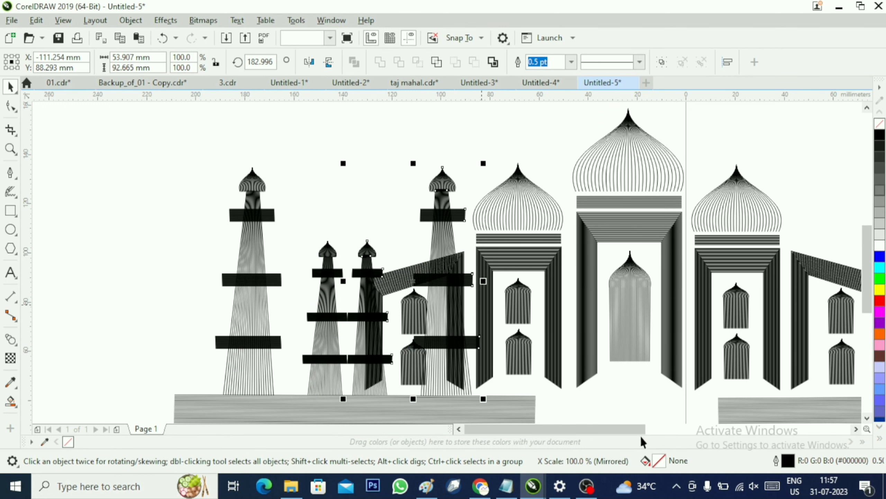
click(856, 428)
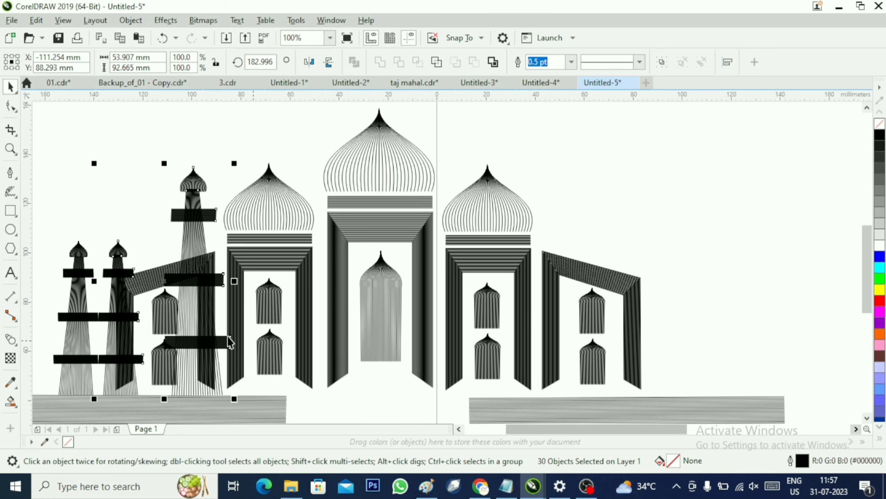
drag(205, 318, 750, 330)
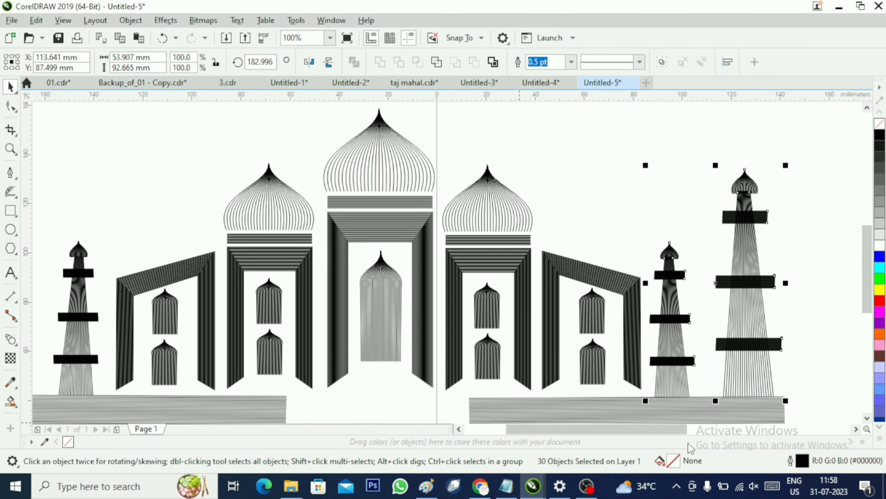
click(459, 430)
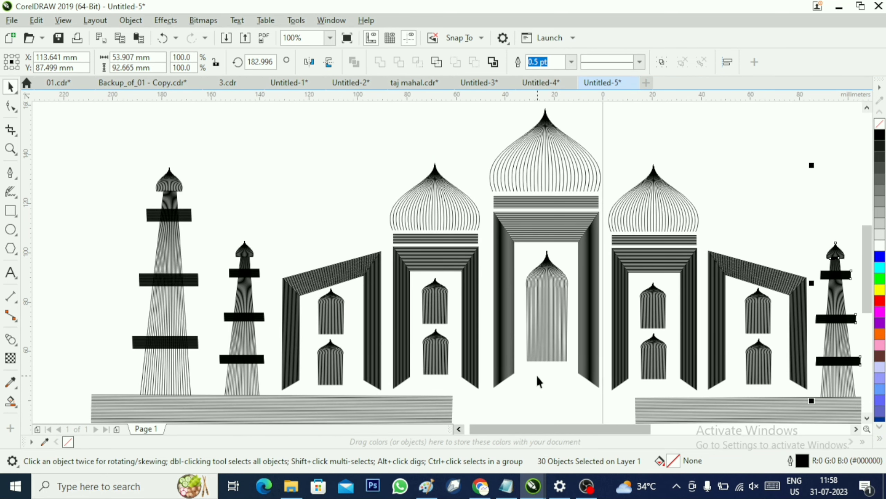
scroll(537, 376, down, 2)
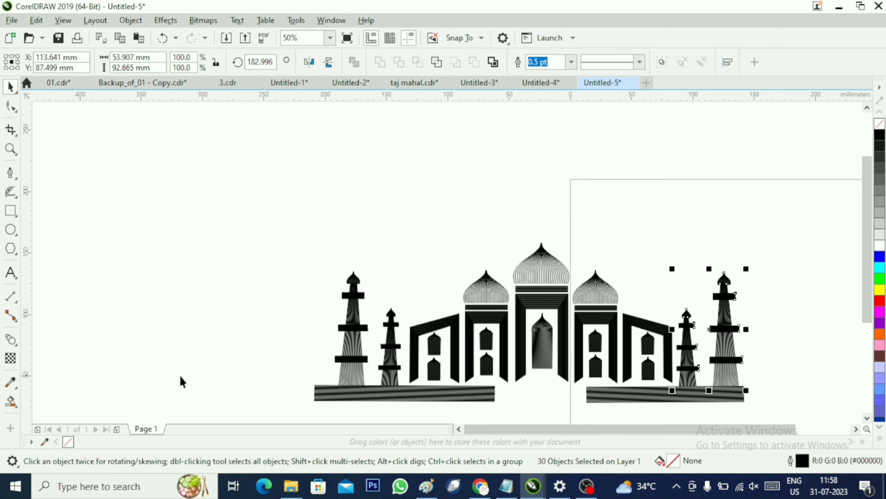
Add the text "TAJ MAHAL" in bold Arial and enlarge it to fill the gap between the two base strips.
click(11, 272)
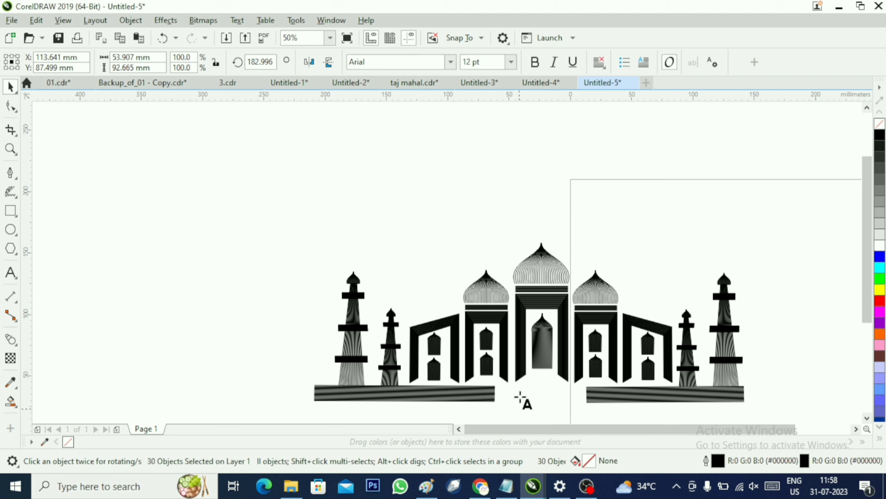
click(523, 401)
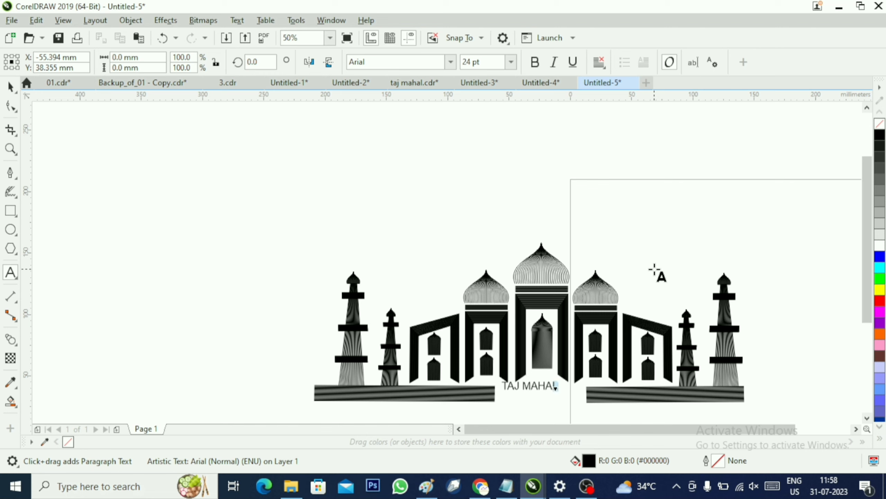
key(shift+Left)
key(shift+Left)
key(shift+Left)
key(shift+Left)
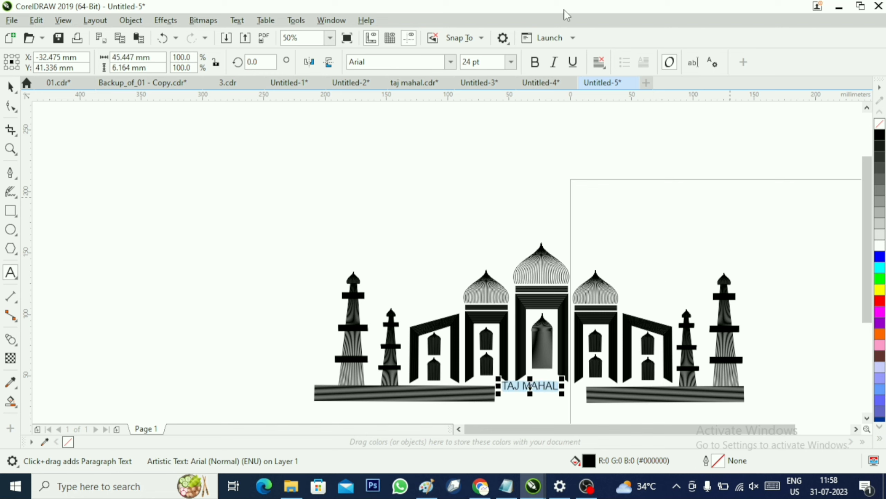
click(534, 62)
click(11, 87)
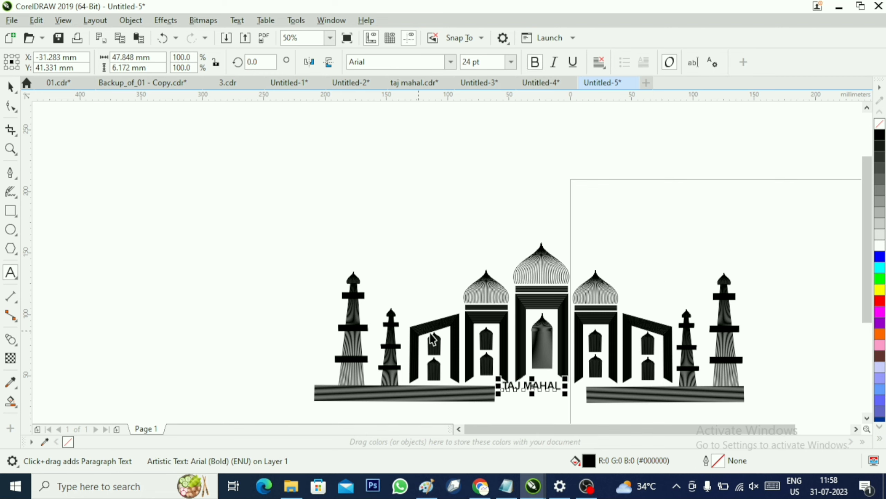
drag(535, 384, 574, 405)
Group the building with its title, move the group up and to the left, and enlarge it to about 392 mm by 146 mm.
drag(215, 176, 786, 418)
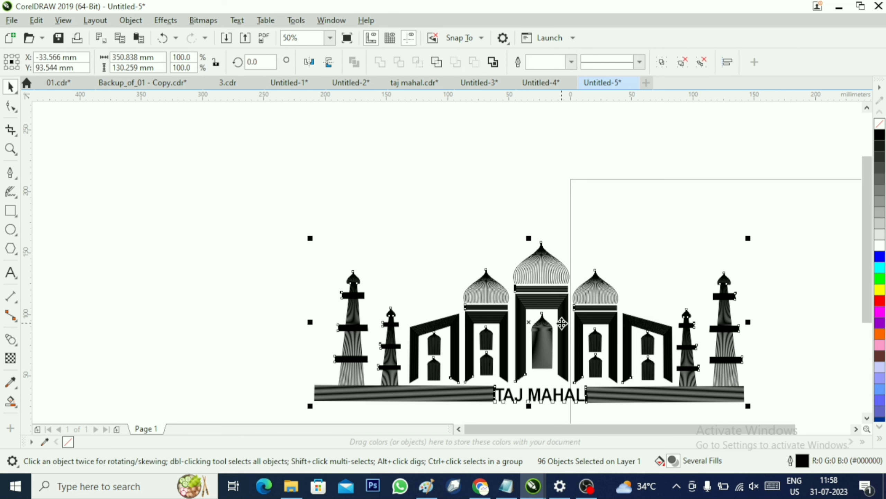
key(ctrl+g)
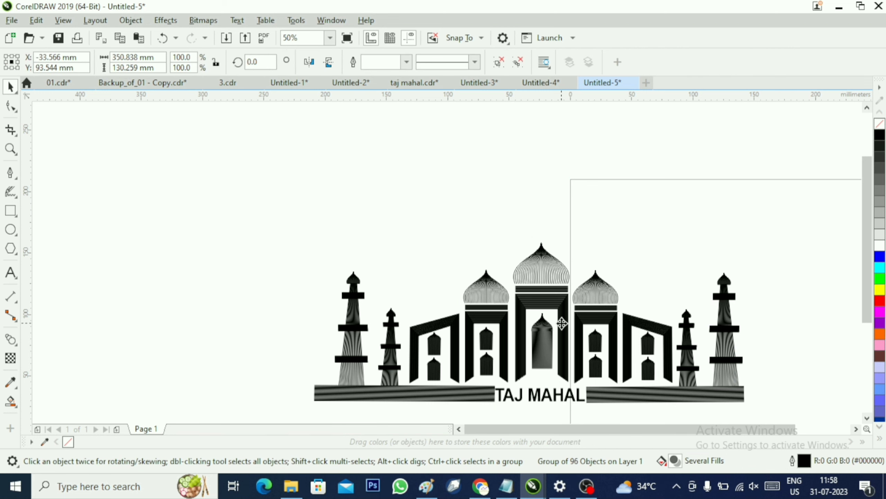
drag(561, 323, 474, 256)
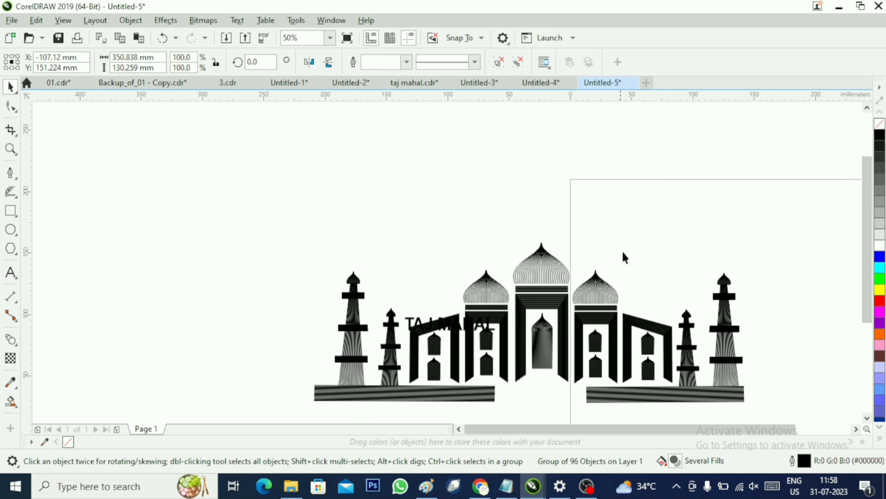
drag(660, 335, 686, 351)
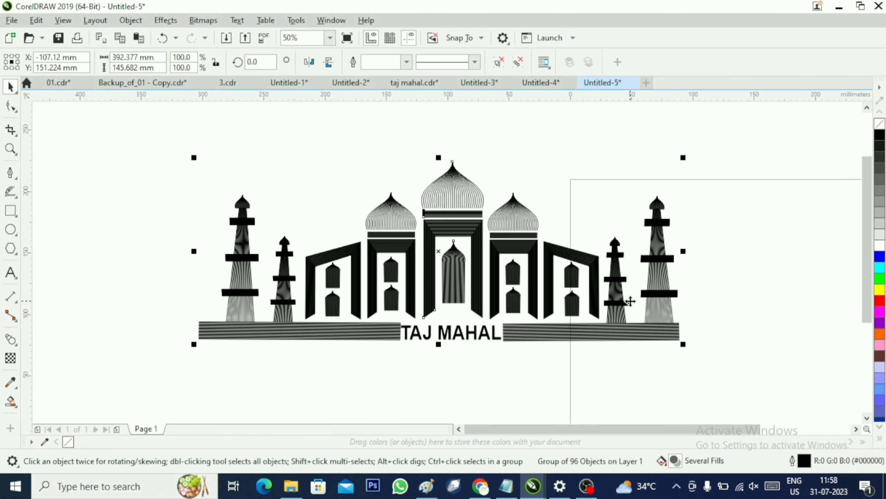
Colour the outlines of the grouped artwork cyan.
click(879, 267)
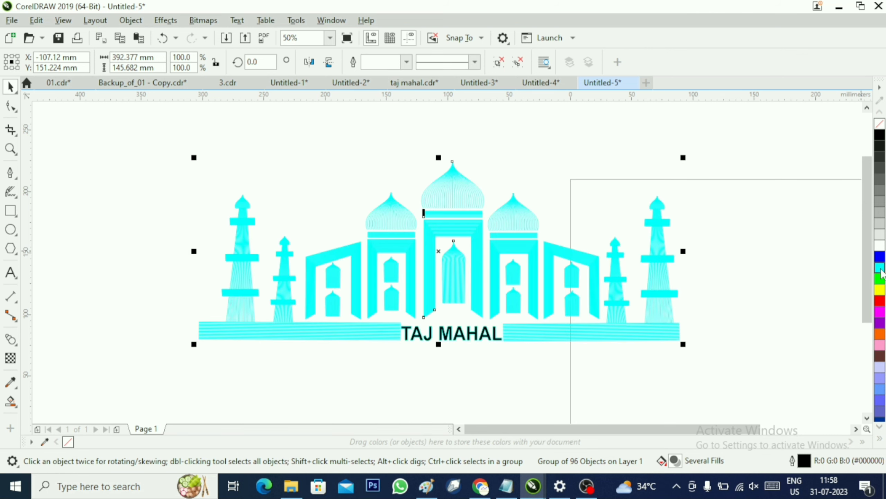
click(757, 223)
click(507, 297)
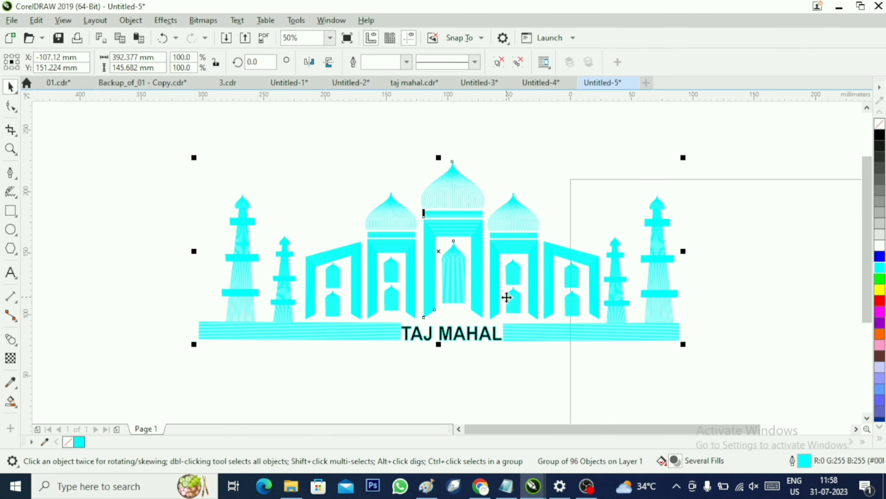
Ungroup the artwork and fill the "TAJ MAHAL" title with cyan.
key(ctrl+u)
click(497, 380)
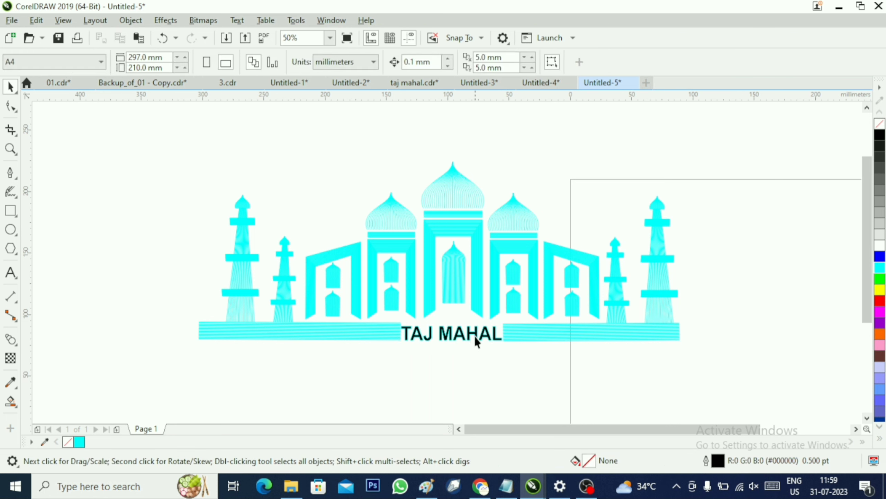
click(475, 336)
click(879, 267)
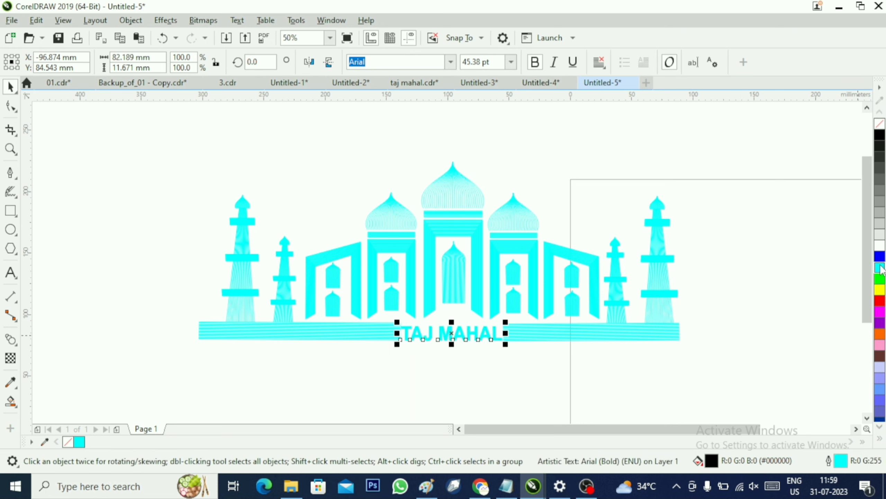
Regroup the whole artwork and enlarge it to about 538 mm by 200 mm.
click(838, 292)
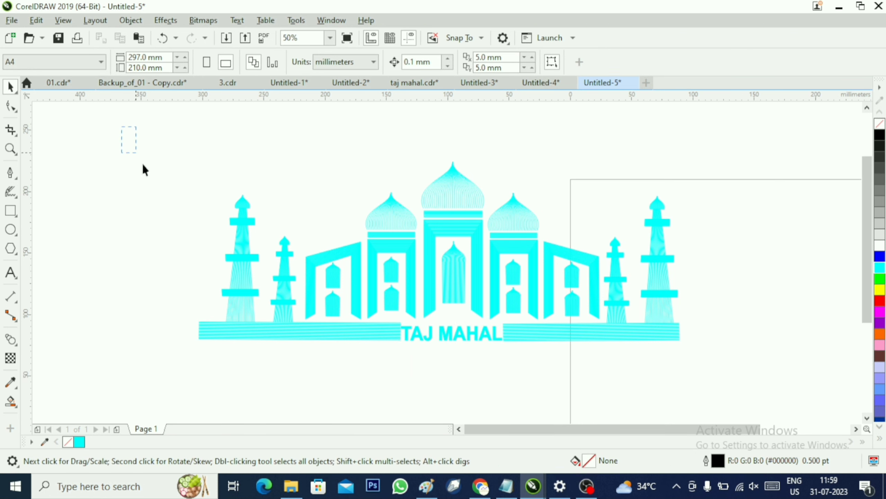
drag(677, 341, 773, 378)
key(ctrl+g)
Draw a rectangle about 609 mm by 280 mm around the artwork, fill it with black and send it to the back.
click(11, 210)
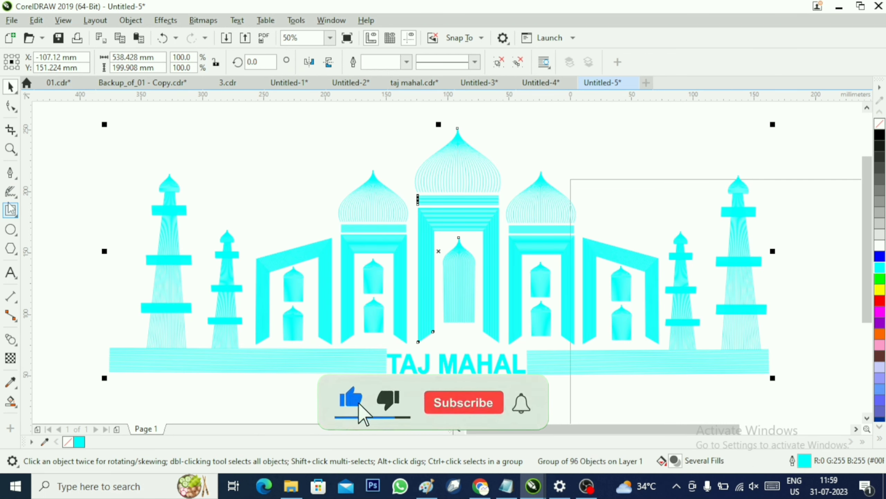
drag(77, 111, 824, 424)
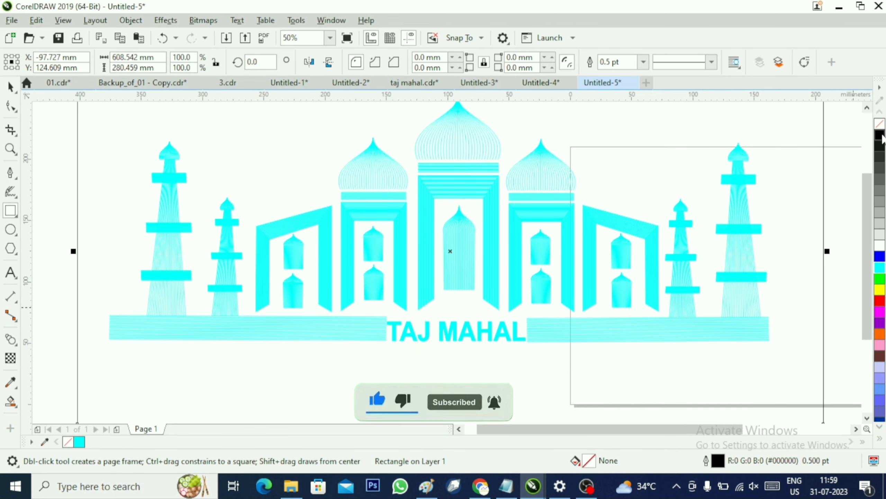
click(880, 135)
key(shift+Page_Down)
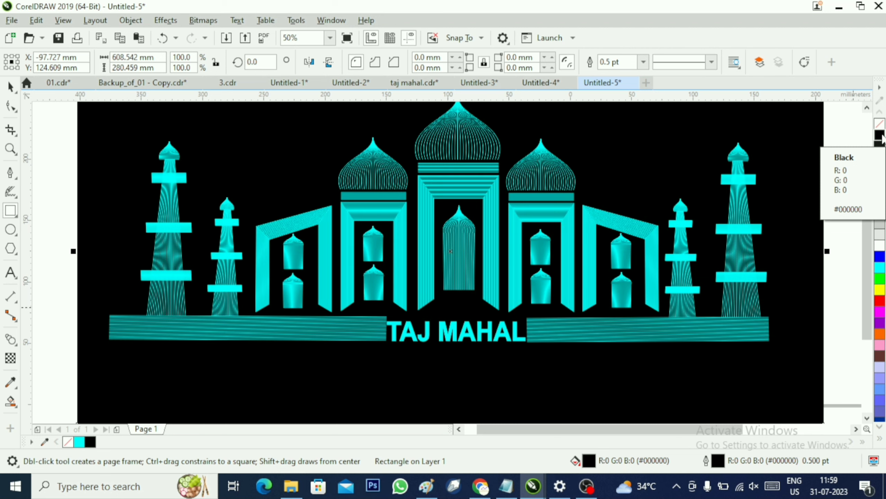
click(867, 108)
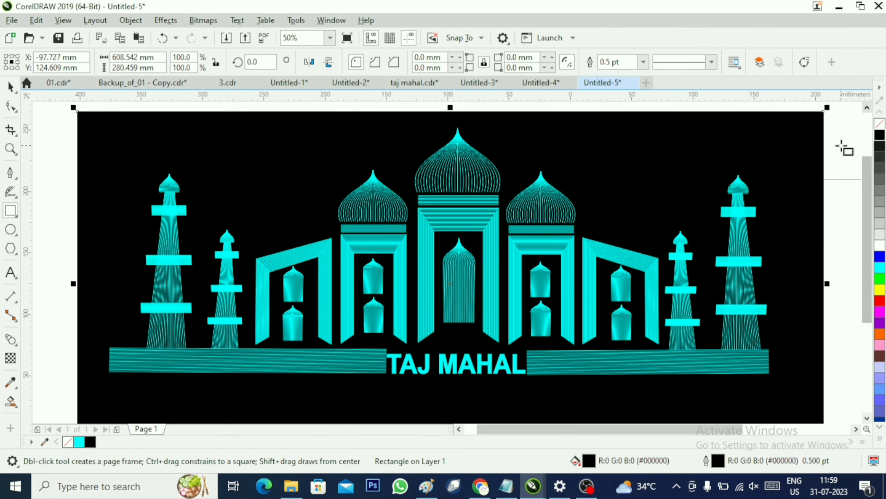
click(10, 87)
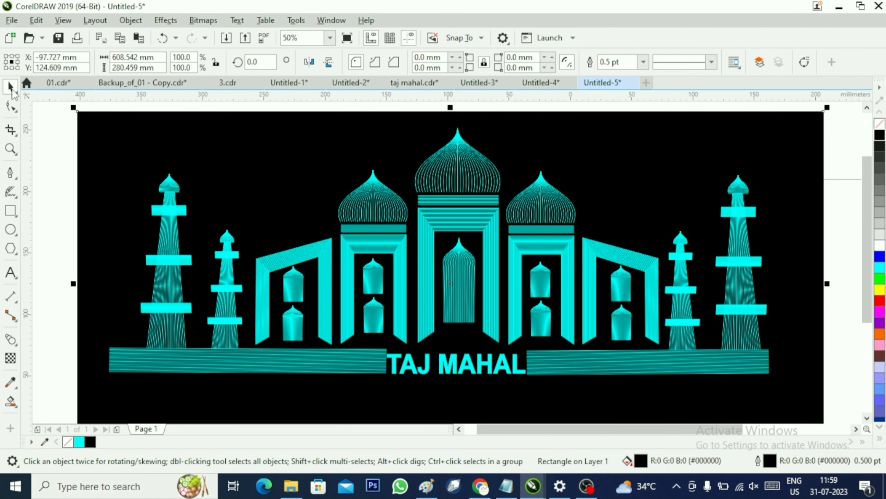